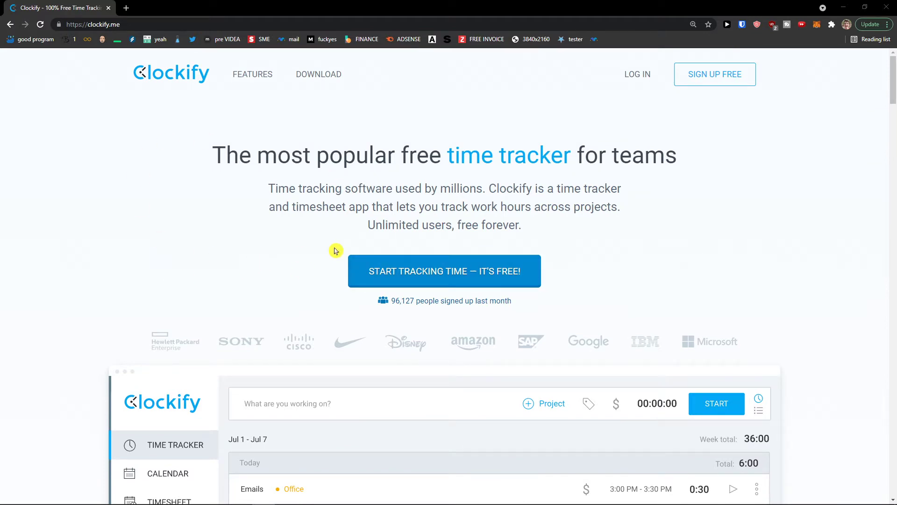
# - Open the free account sign-up page from the Clockify home page
pyautogui.scroll(4, 399, 247)
pyautogui.scroll(-1, 399, 247)
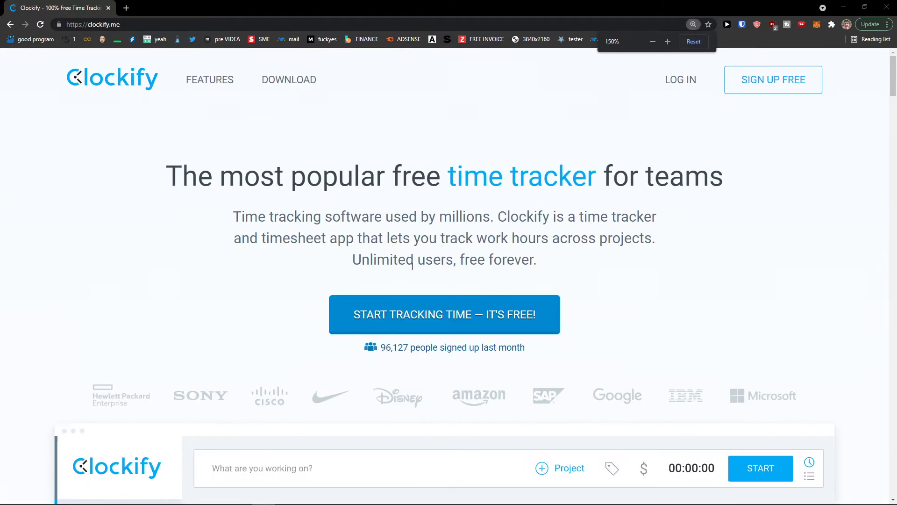
pyautogui.click(444, 317)
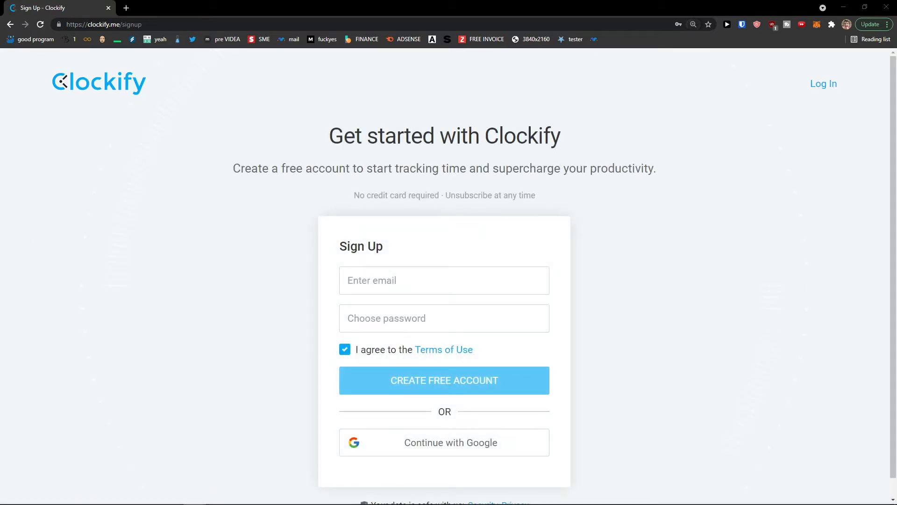
# - Open temp-mail.org in a new browser tab
pyautogui.click(126, 8)
pyautogui.write('temp-mail.org')
pyautogui.click(126, 42)
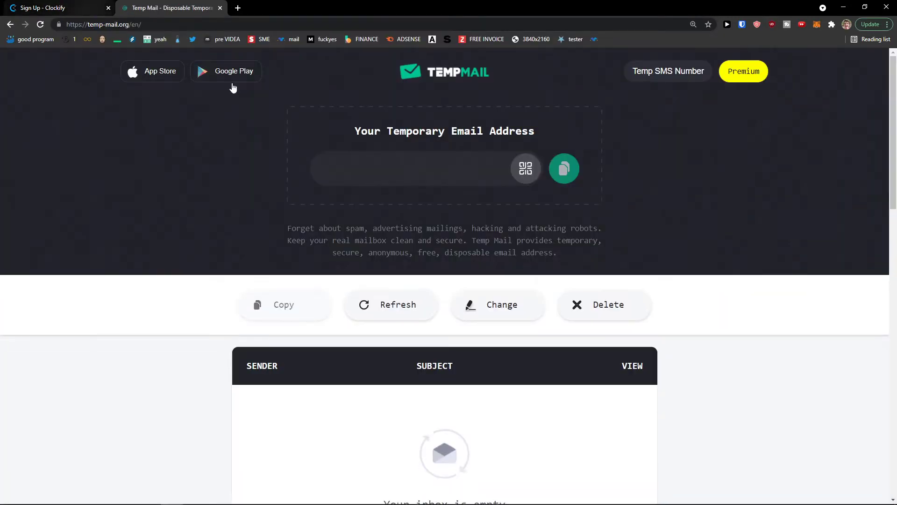
# - Copy the temporary email address from Temp Mail and enter it as the email in the Clockify sign-up form
pyautogui.click(565, 174)
pyautogui.click(54, 5)
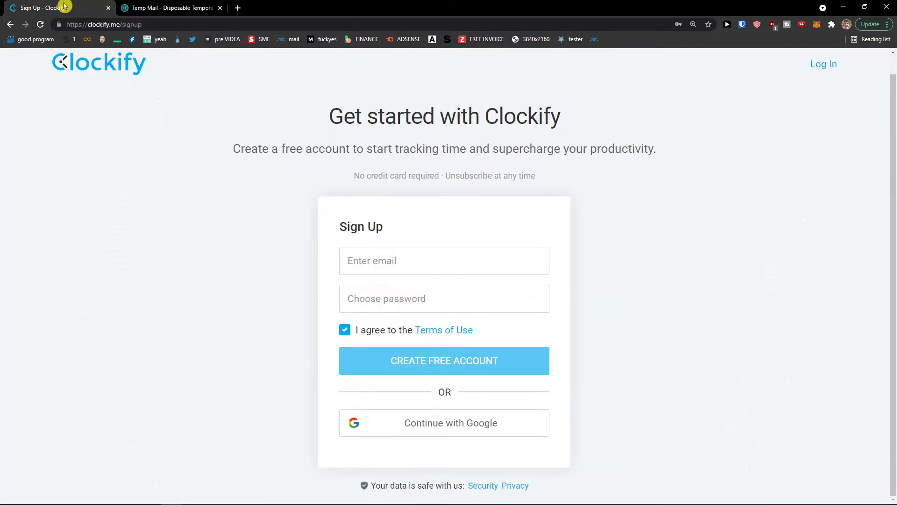
pyautogui.click(437, 253)
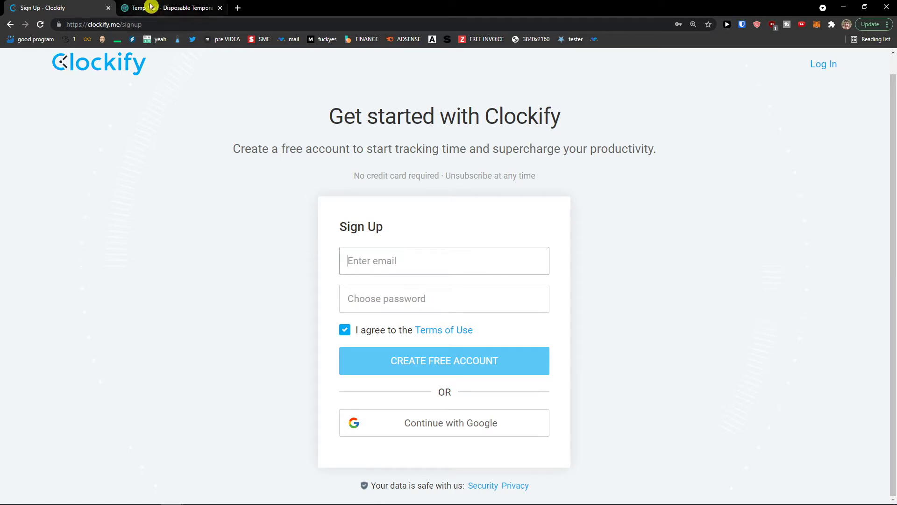
pyautogui.click(134, 8)
pyautogui.click(549, 171)
pyautogui.click(54, 8)
pyautogui.hotkey('ctrl', 'v')
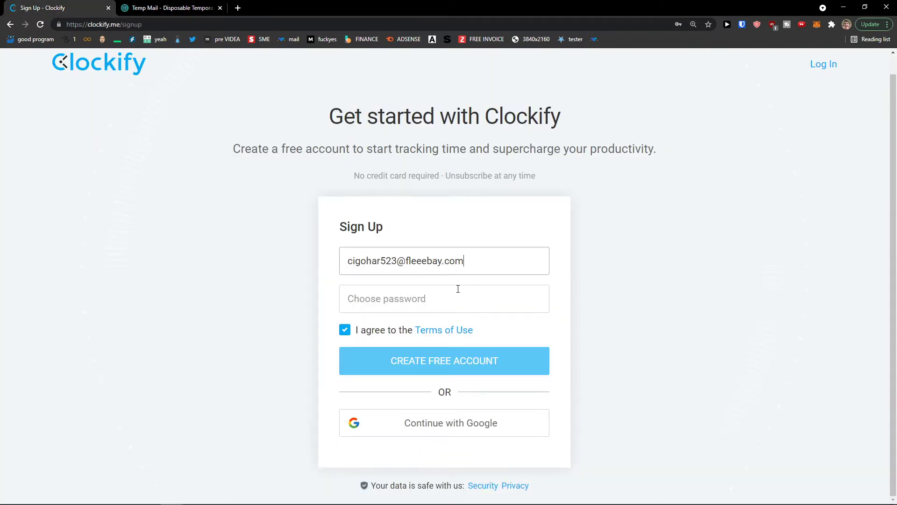
# - Enter the account password and create the free Clockify account
pyautogui.click(455, 292)
pyautogui.write('••')
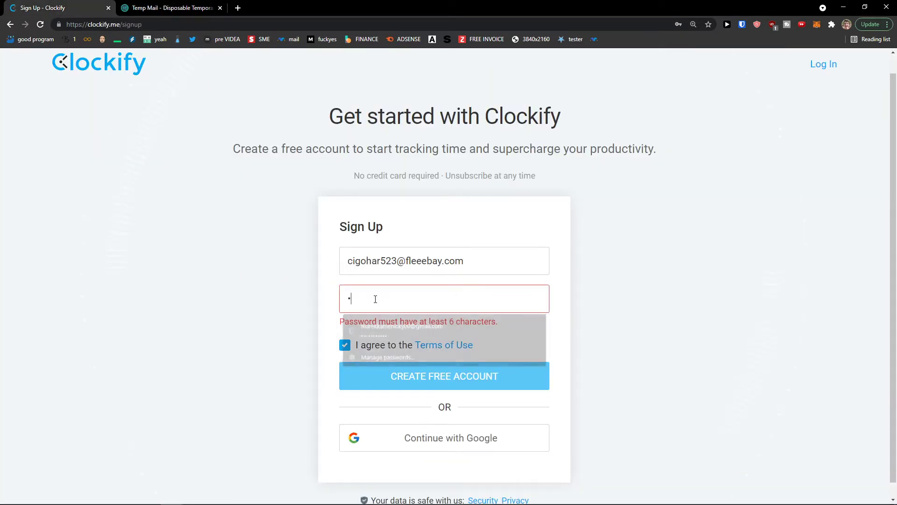
pyautogui.write('••••')
pyautogui.click(439, 361)
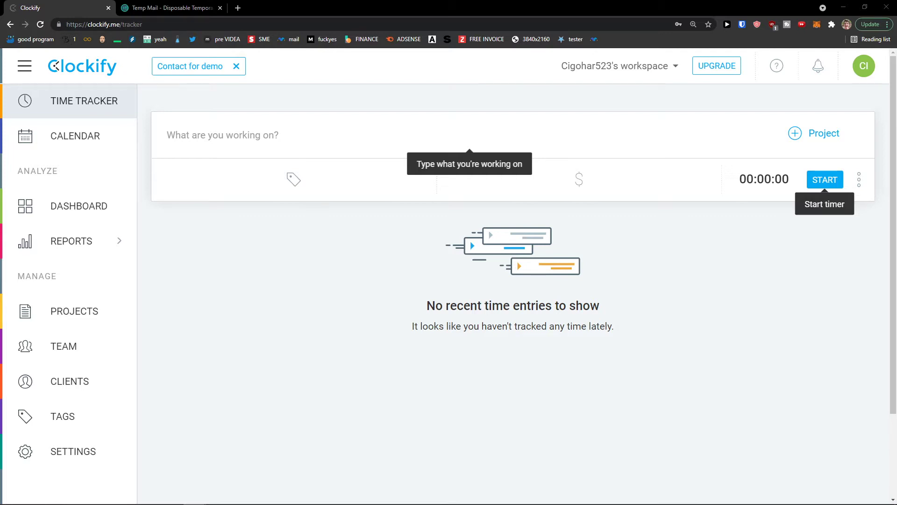
# - Look at the time tracker's description field and the calendar's weekly view
pyautogui.click(432, 144)
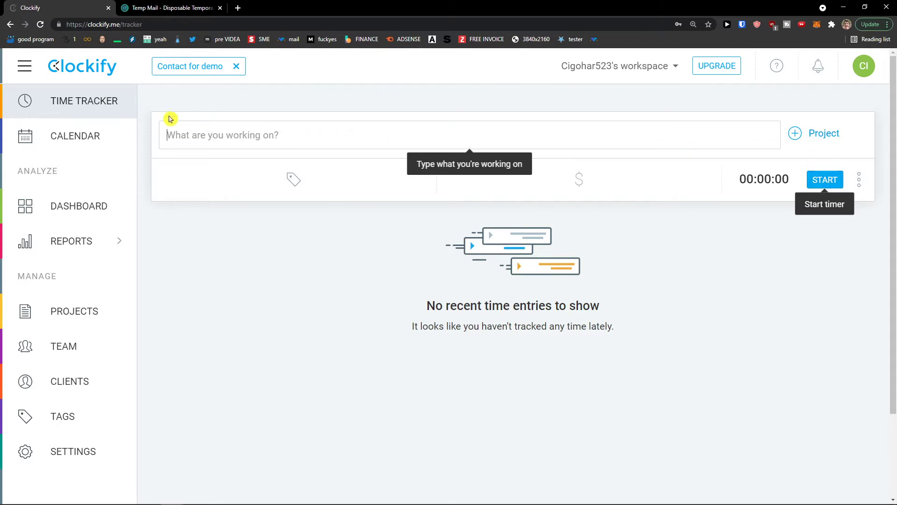
pyautogui.click(96, 139)
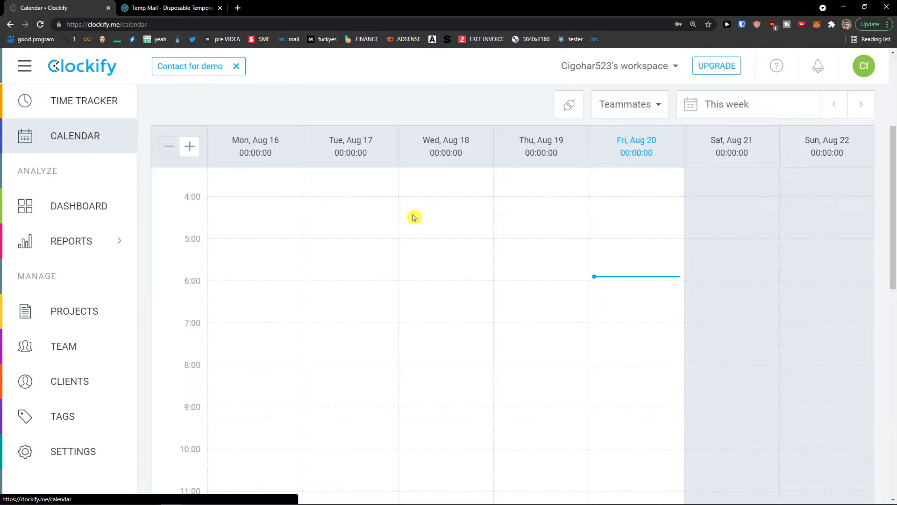
pyautogui.scroll(-1, 475, 245)
pyautogui.scroll(2, 476, 244)
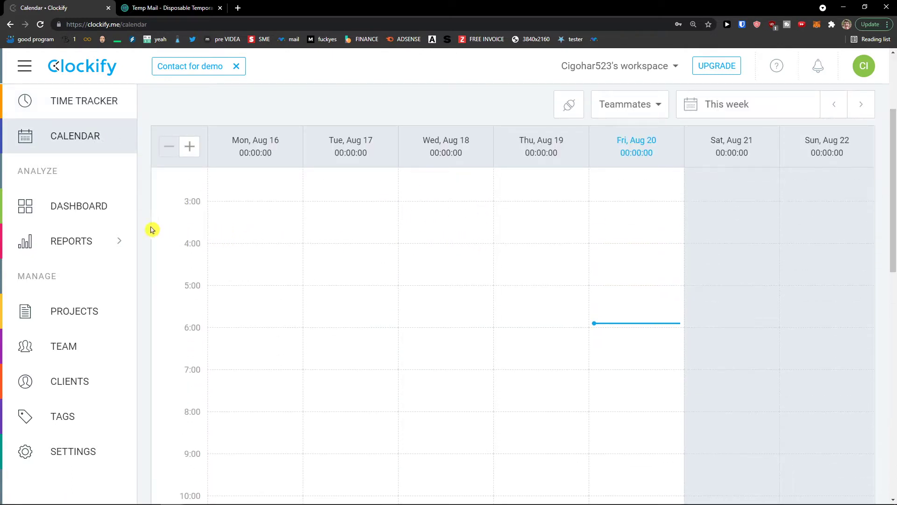
# - Examine the dashboard's time overview and the date ranges it can be filtered by
pyautogui.click(89, 215)
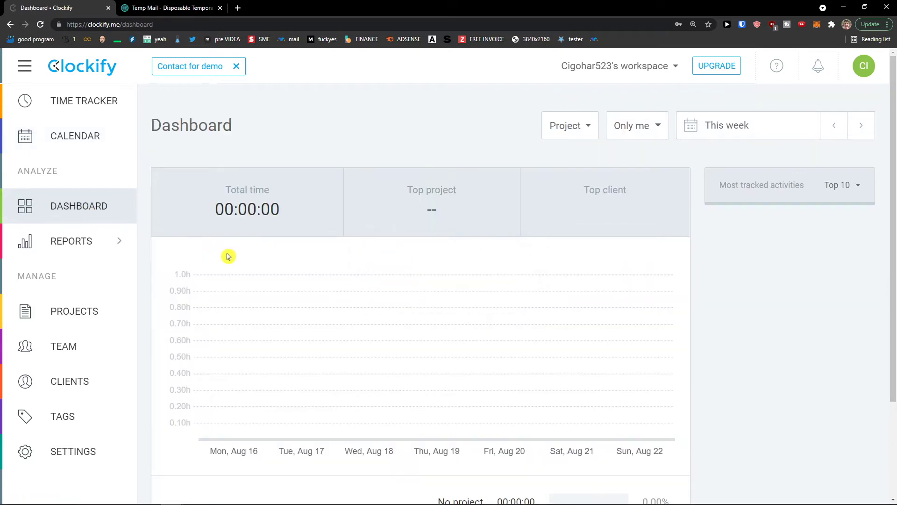
pyautogui.scroll(1, 224, 256)
pyautogui.scroll(-1, 222, 256)
pyautogui.scroll(1, 213, 257)
pyautogui.scroll(-1, 201, 260)
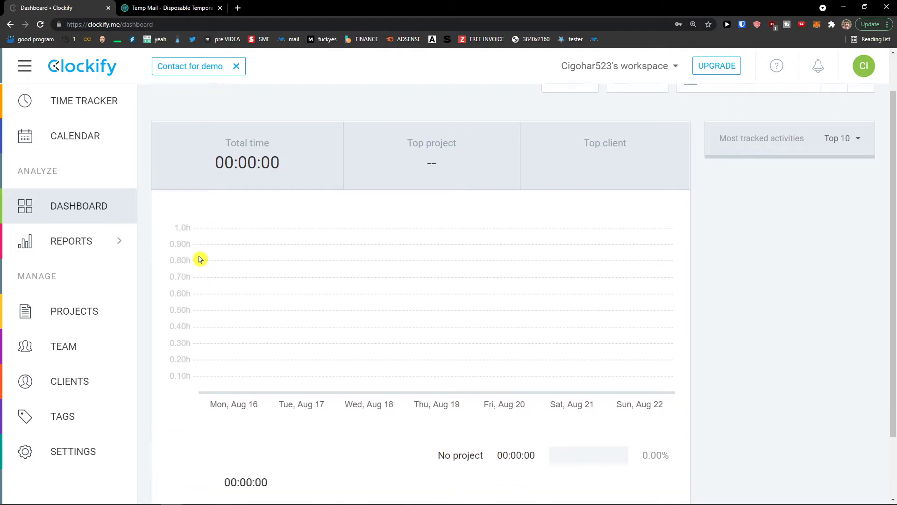
pyautogui.scroll(-1, 356, 269)
pyautogui.scroll(2, 323, 269)
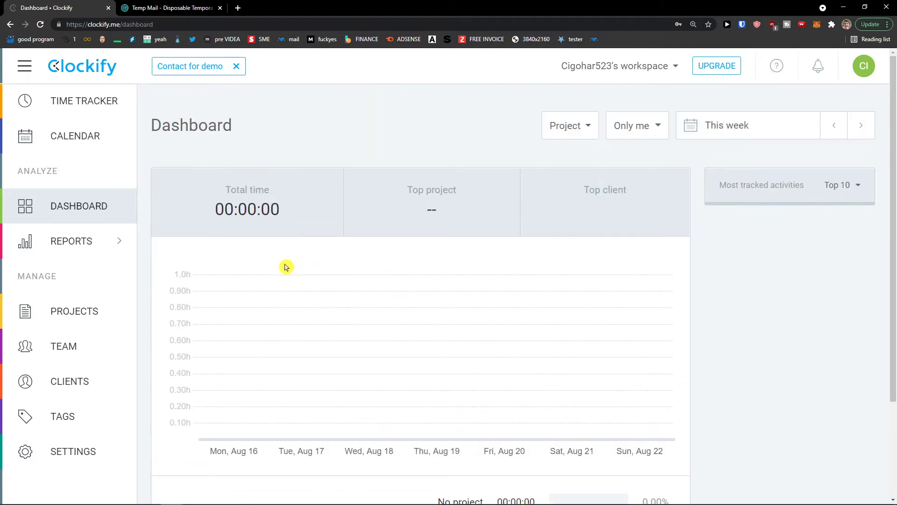
pyautogui.click(748, 127)
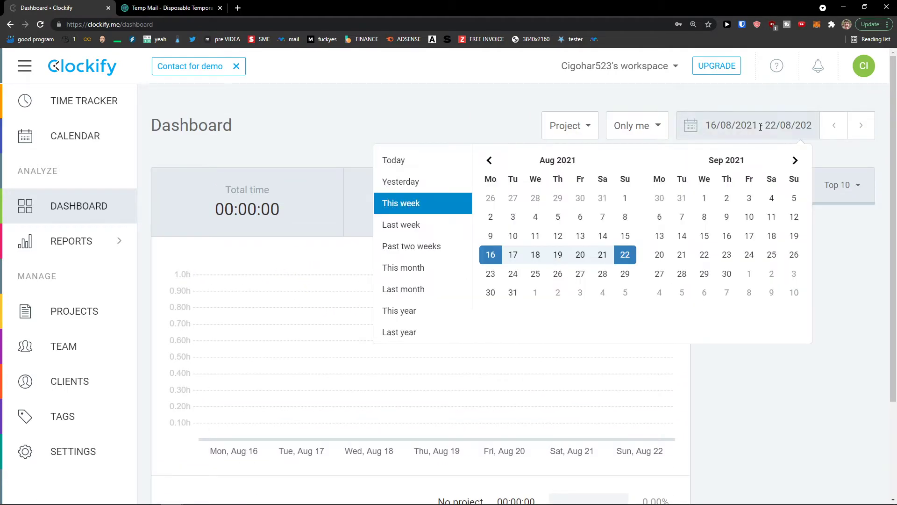
pyautogui.click(486, 111)
# - Examine the summary report, including its project filter options and weekly chart
pyautogui.click(113, 241)
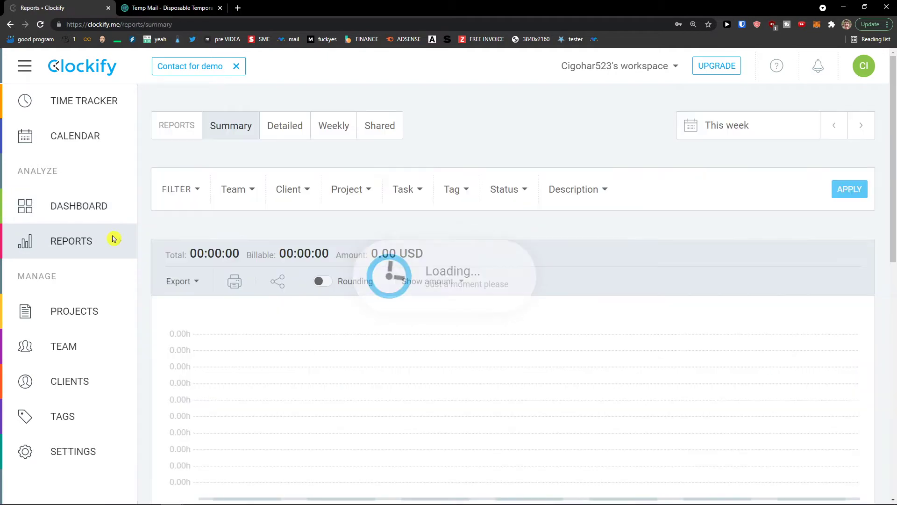
pyautogui.scroll(-1, 233, 215)
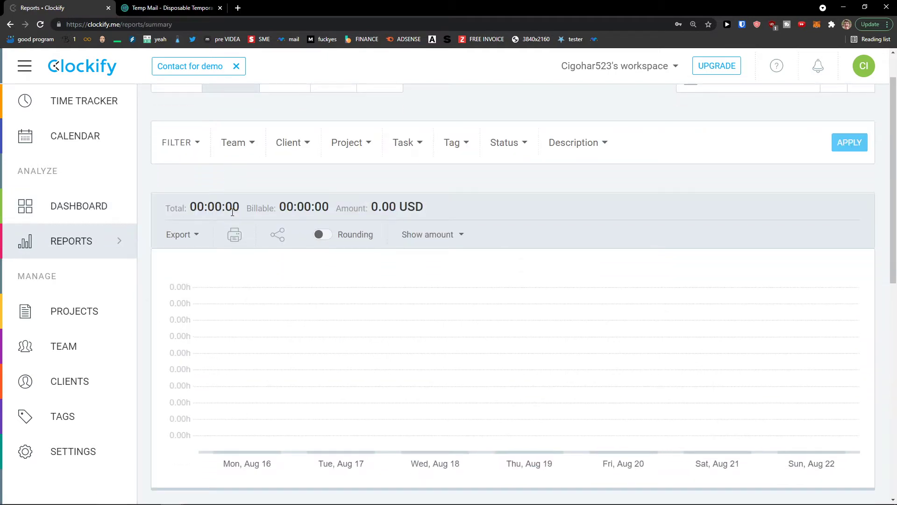
pyautogui.scroll(1, 233, 212)
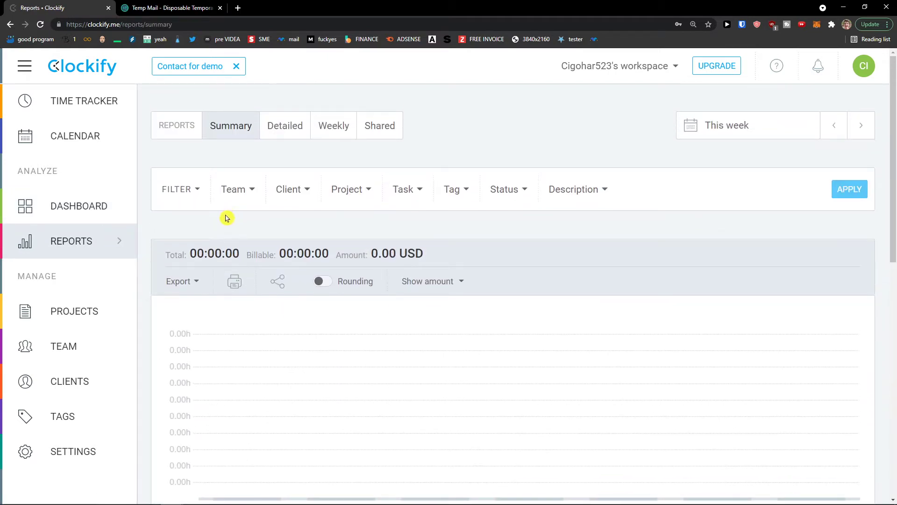
pyautogui.click(347, 191)
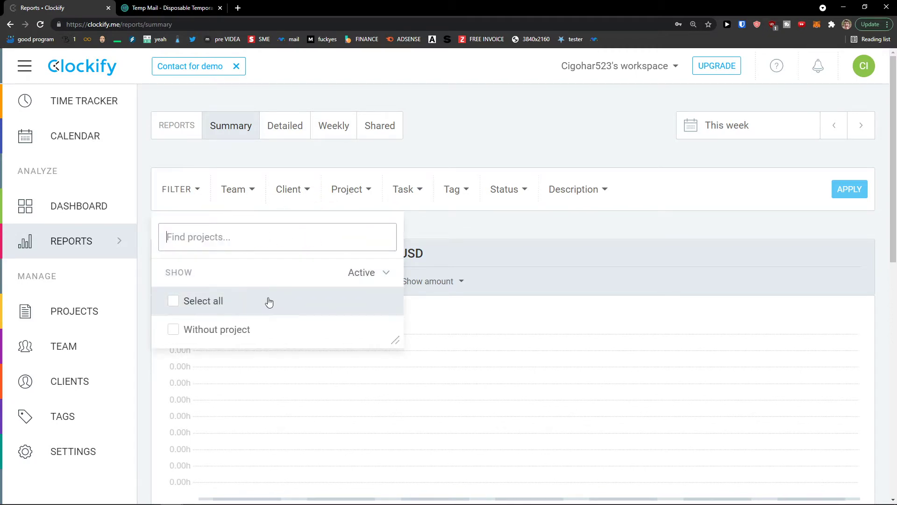
pyautogui.click(457, 227)
pyautogui.scroll(-1, 380, 264)
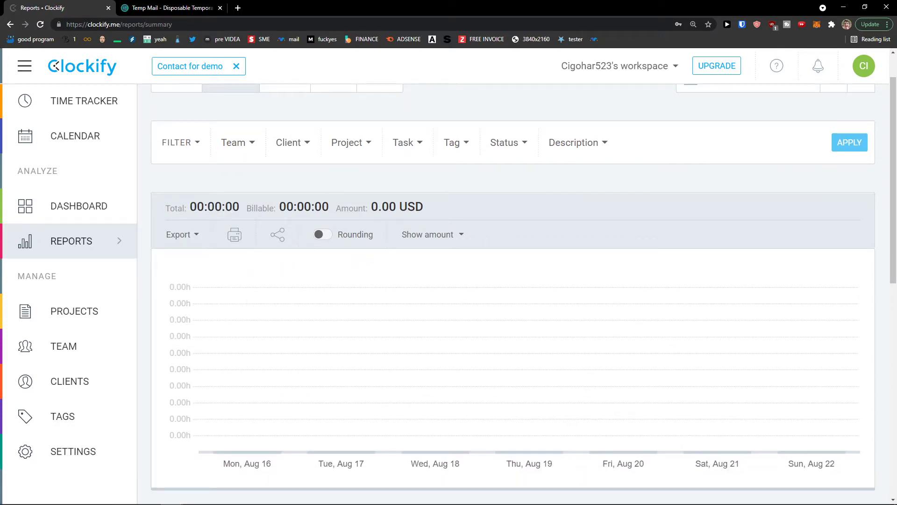
pyautogui.scroll(-1, 112, 280)
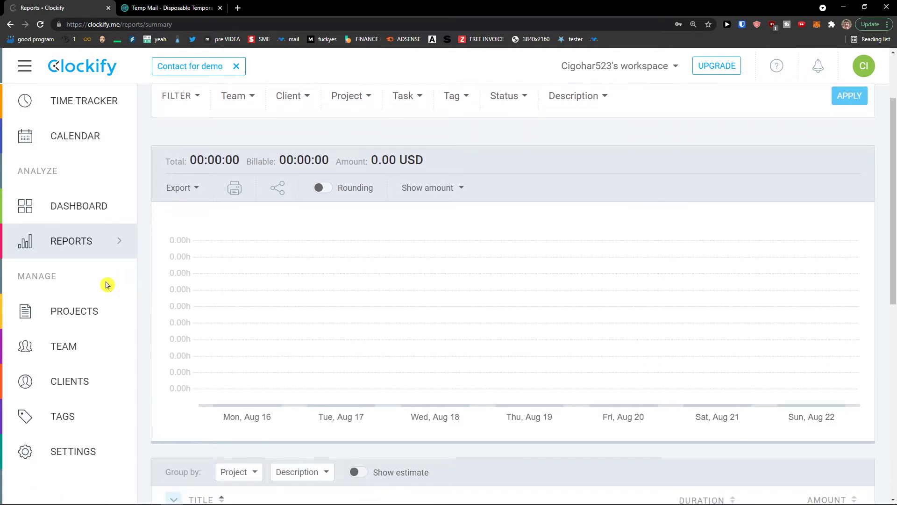
# - Look through the Projects, Team and Clients pages
pyautogui.click(84, 305)
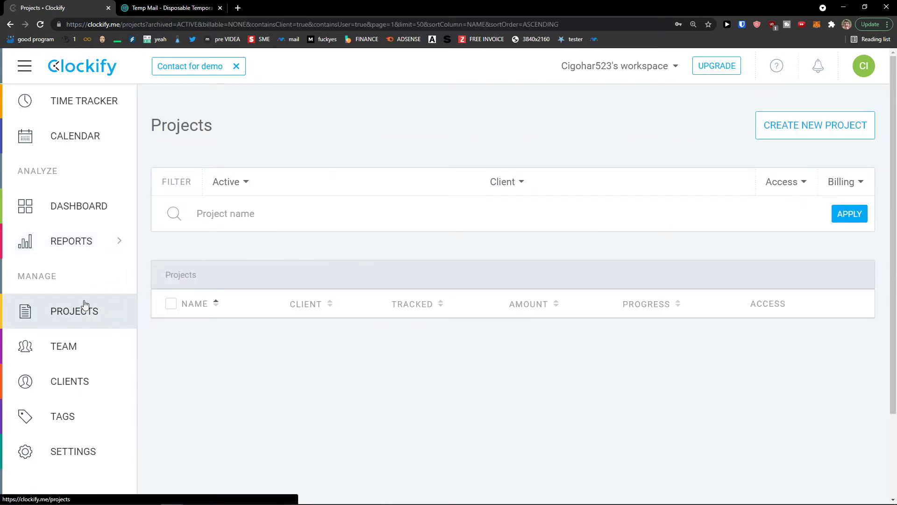
pyautogui.click(81, 333)
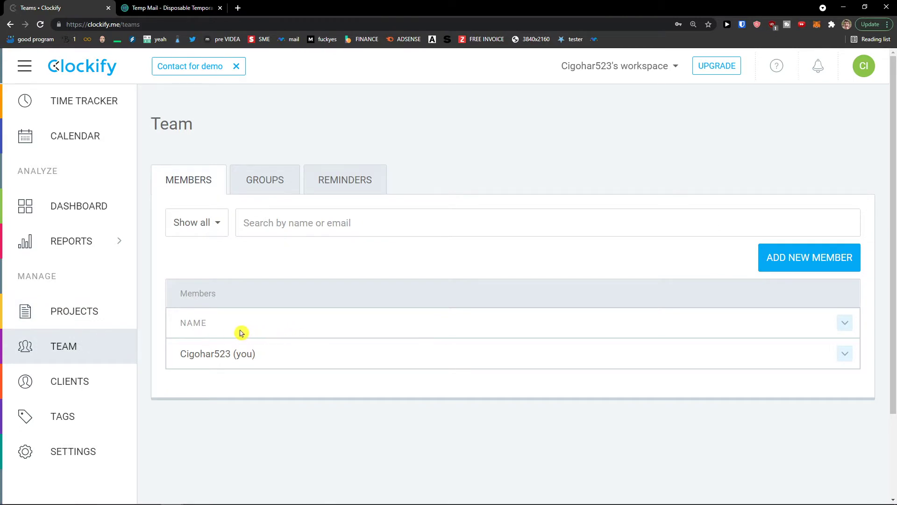
pyautogui.scroll(-1, 240, 334)
pyautogui.click(93, 377)
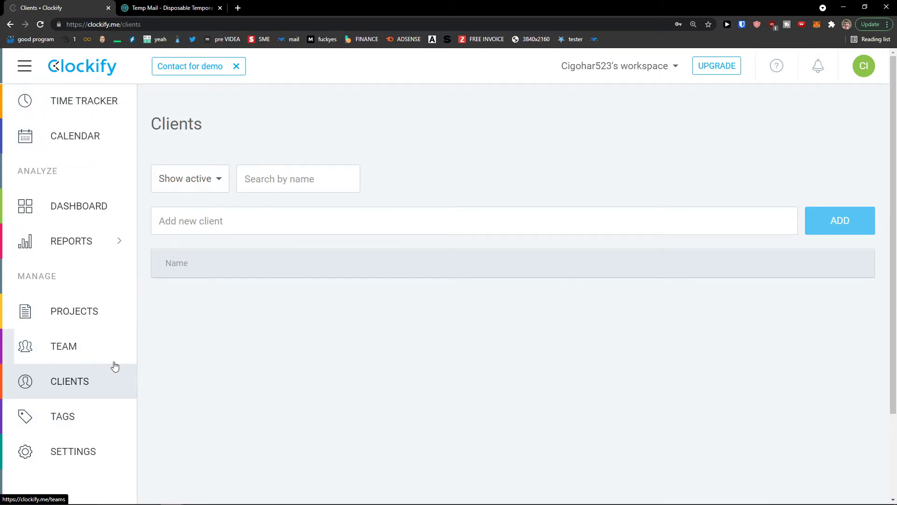
# - Open the workspace settings and review the general company logo and workspace name options
pyautogui.click(107, 449)
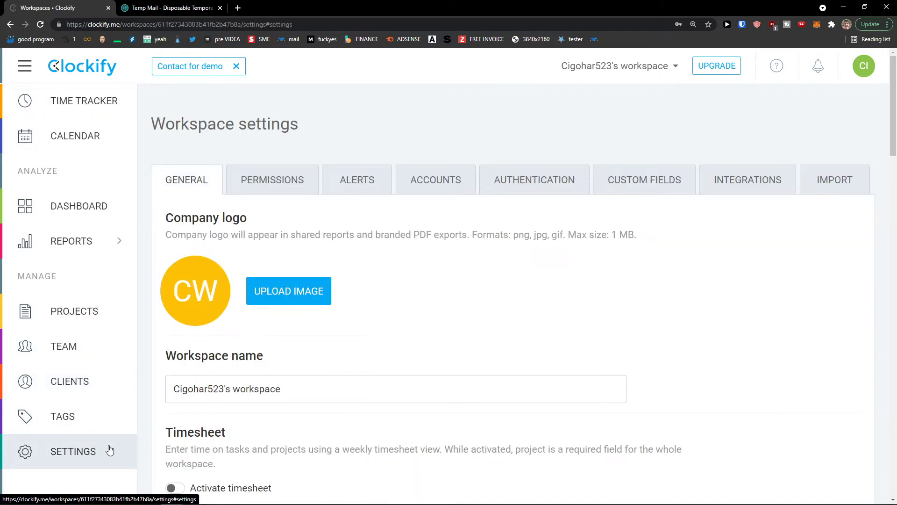
pyautogui.scroll(-1, 306, 449)
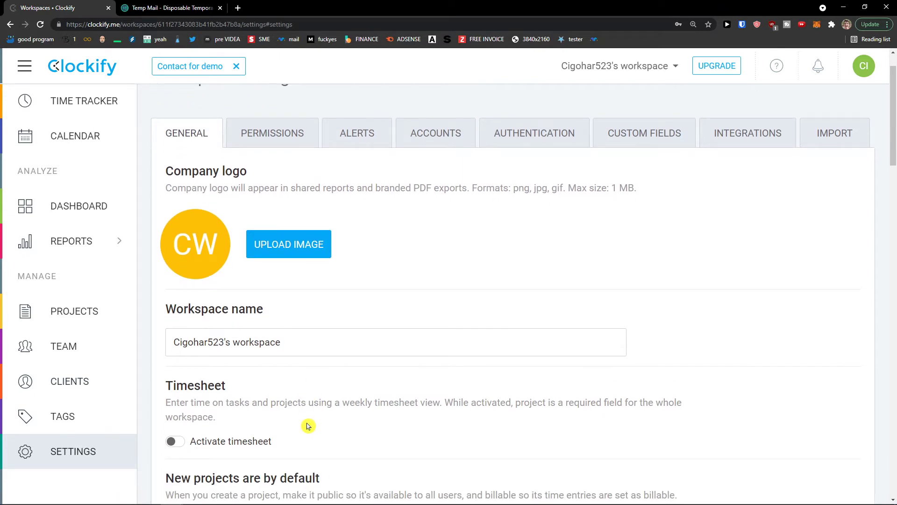
pyautogui.scroll(-1, 307, 421)
pyautogui.scroll(1, 300, 415)
pyautogui.scroll(-1, 236, 288)
pyautogui.tripleClick(249, 294)
pyautogui.scroll(-1, 169, 293)
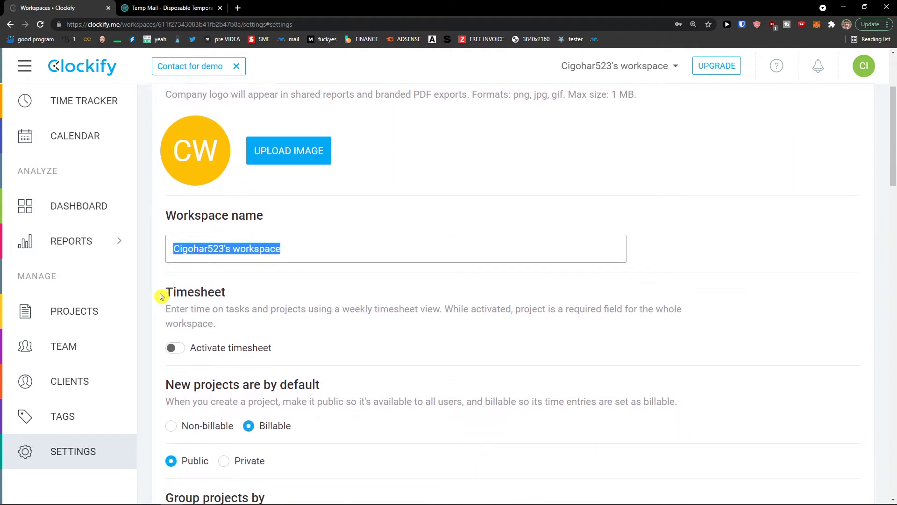
# - Read the Timesheet setting's description and activate the timesheet for the workspace
pyautogui.scroll(-1, 162, 296)
pyautogui.moveTo(173, 261); pyautogui.dragTo(230, 278)
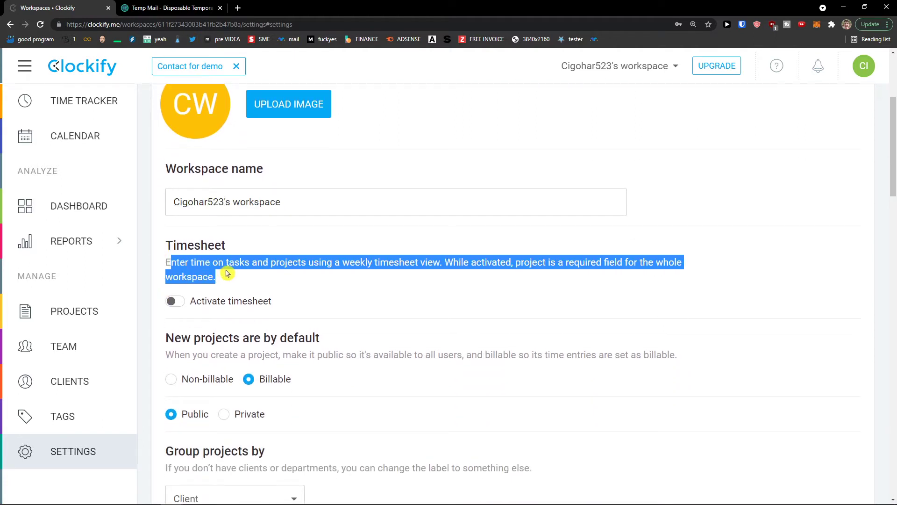
pyautogui.moveTo(292, 275); pyautogui.dragTo(381, 274)
pyautogui.click(180, 302)
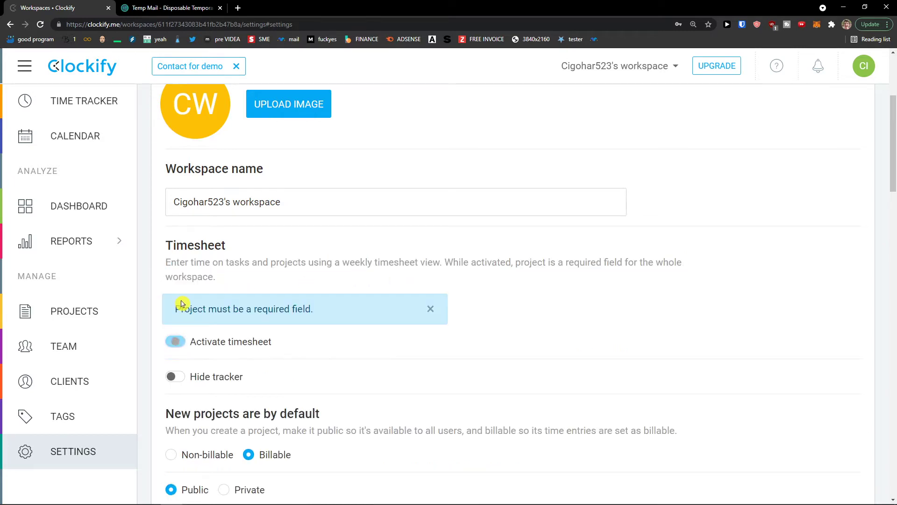
pyautogui.click(182, 343)
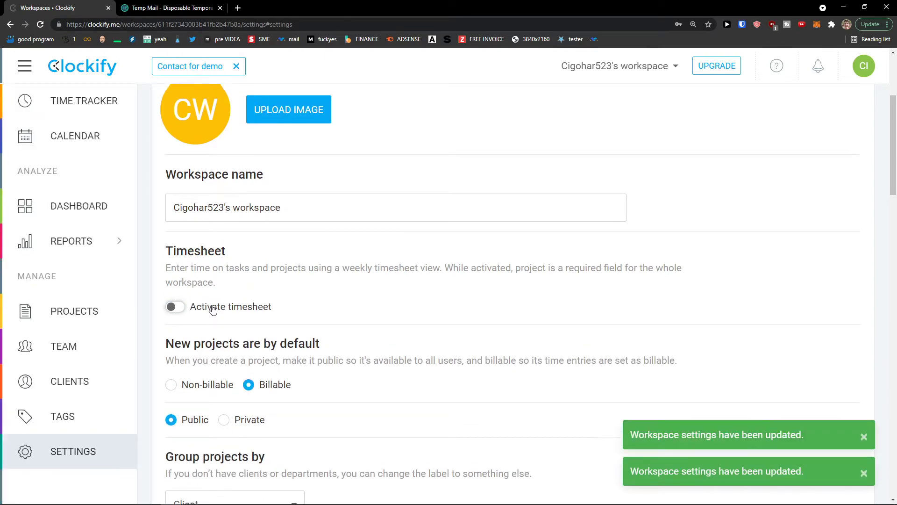
pyautogui.click(180, 358)
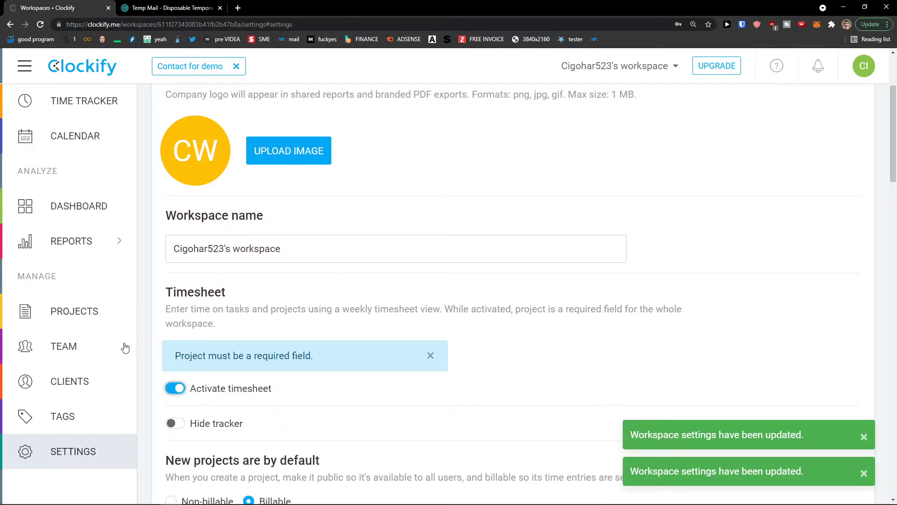
pyautogui.scroll(2, 85, 148)
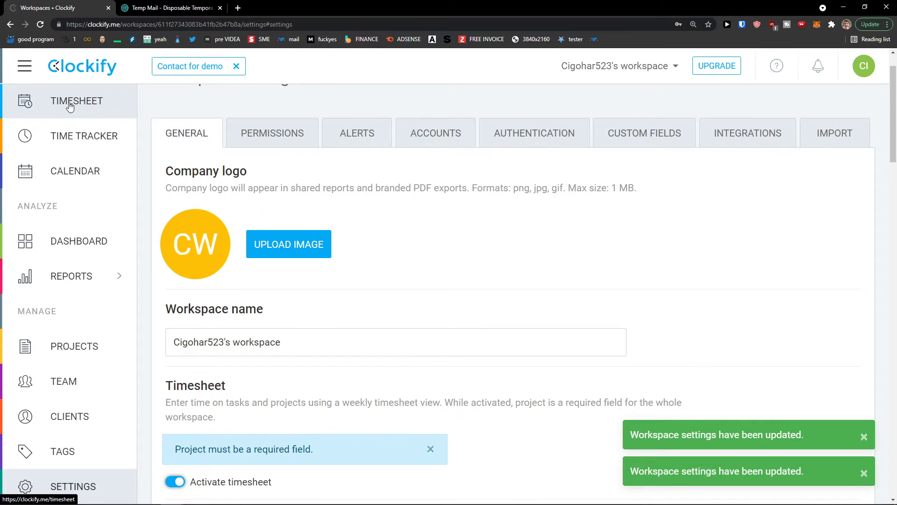
# - Review the tracker visibility and new-project default options, and read the description of the project grouping label
pyautogui.scroll(-6, 151, 251)
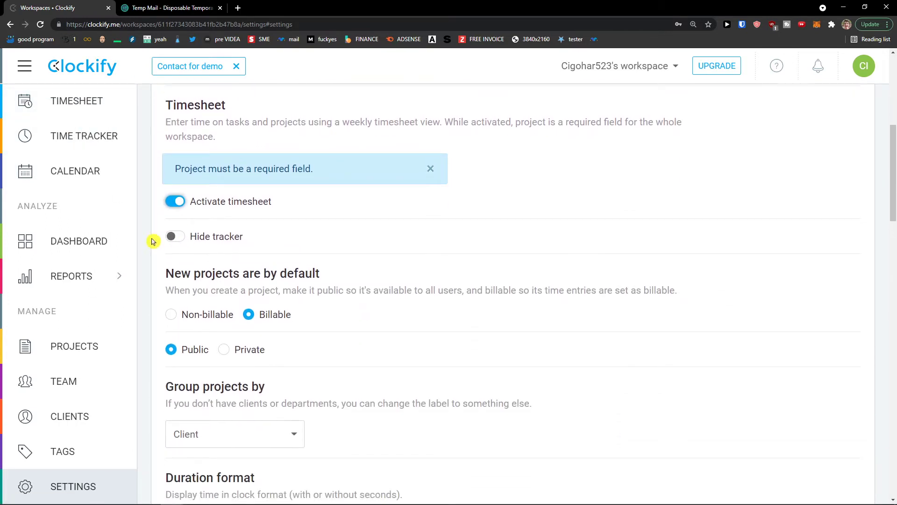
pyautogui.scroll(-1, 155, 241)
pyautogui.scroll(-1, 203, 240)
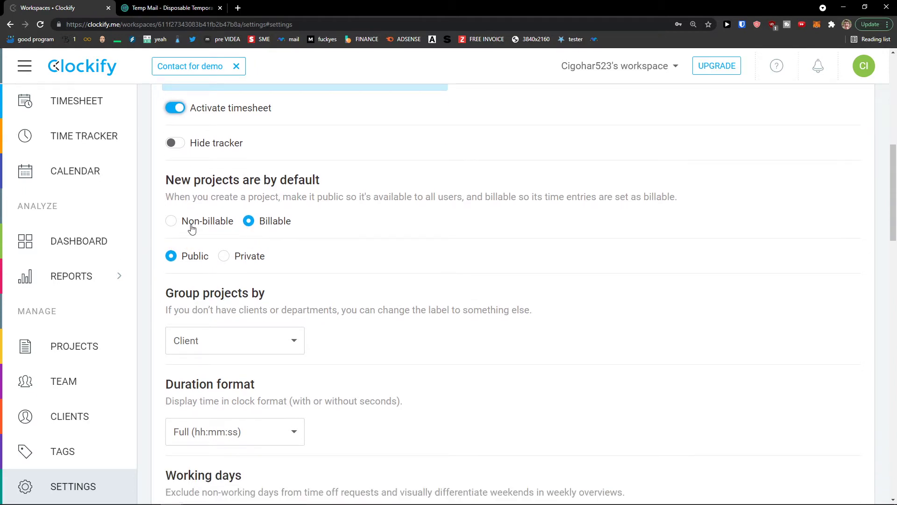
pyautogui.scroll(-1, 256, 261)
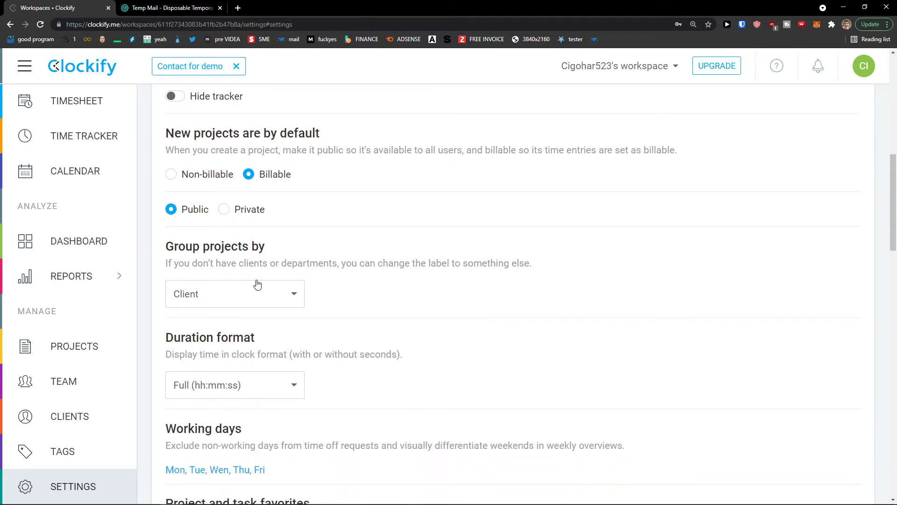
pyautogui.scroll(-1, 179, 263)
pyautogui.moveTo(168, 217); pyautogui.dragTo(418, 228)
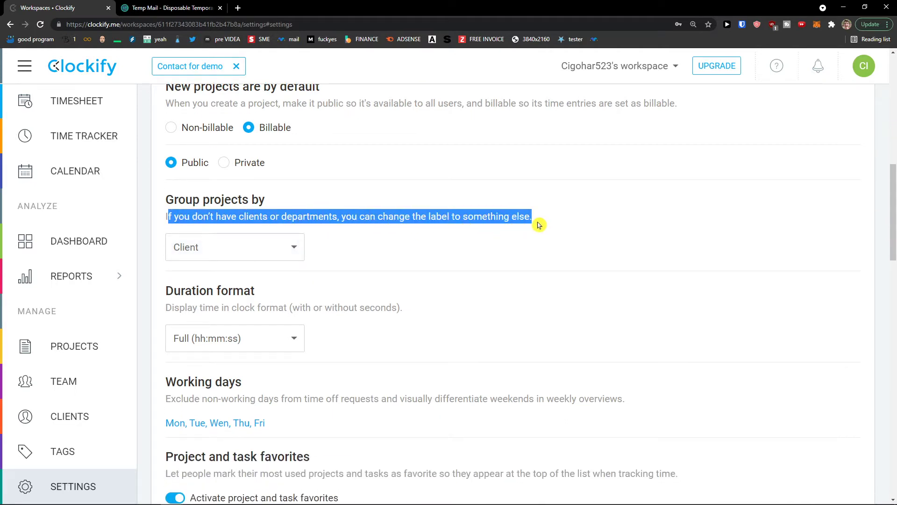
# - Try Department as the project grouping label, restore it to Client, and check the other grouping choices
pyautogui.click(302, 253)
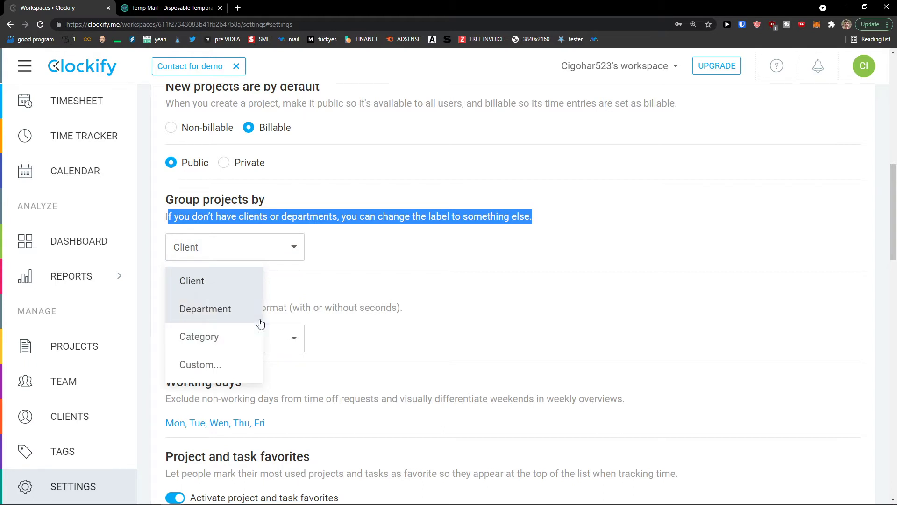
pyautogui.click(219, 319)
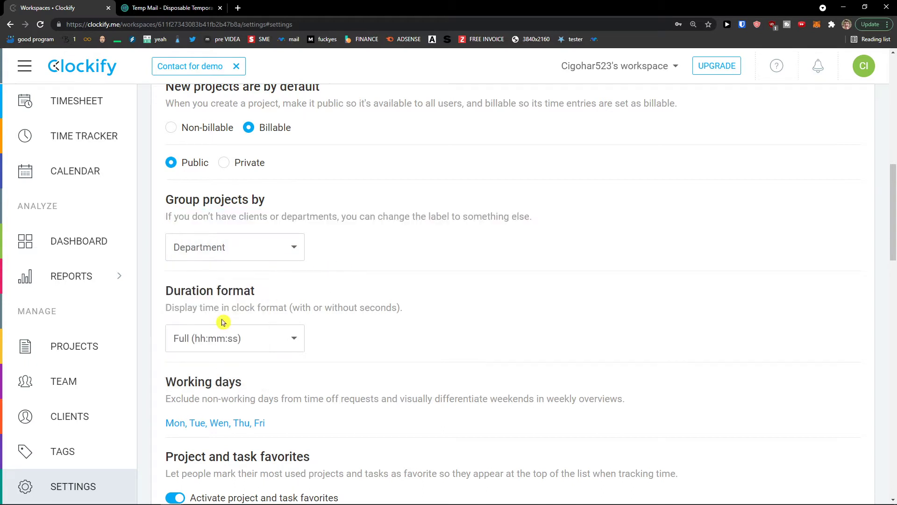
pyautogui.click(246, 255)
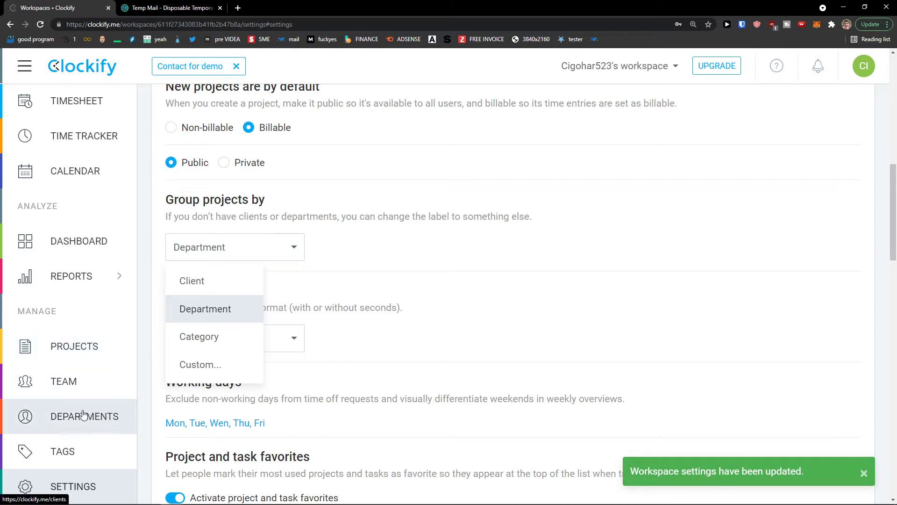
pyautogui.click(194, 280)
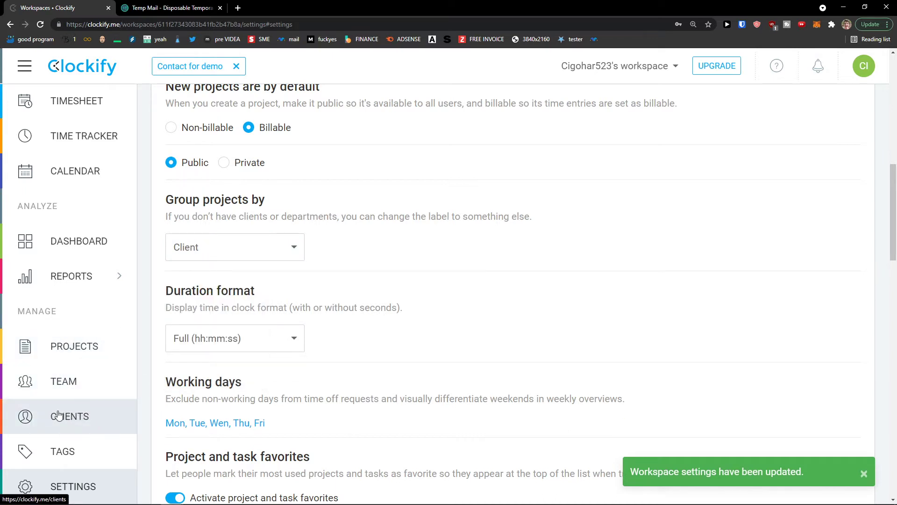
pyautogui.click(234, 252)
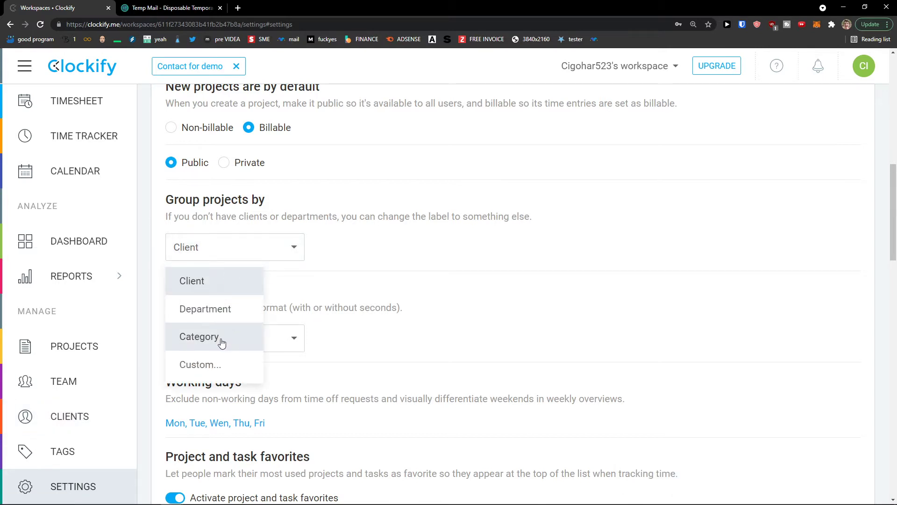
pyautogui.click(240, 252)
# - Examine the available duration formats and the selectable working days, leaving both lists without choosing anything
pyautogui.scroll(-1, 124, 370)
pyautogui.scroll(-1, 210, 294)
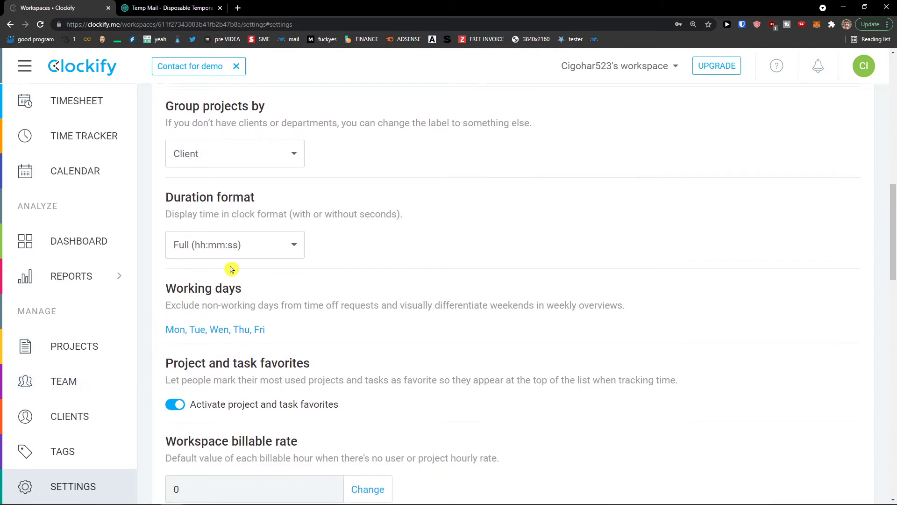
pyautogui.click(234, 245)
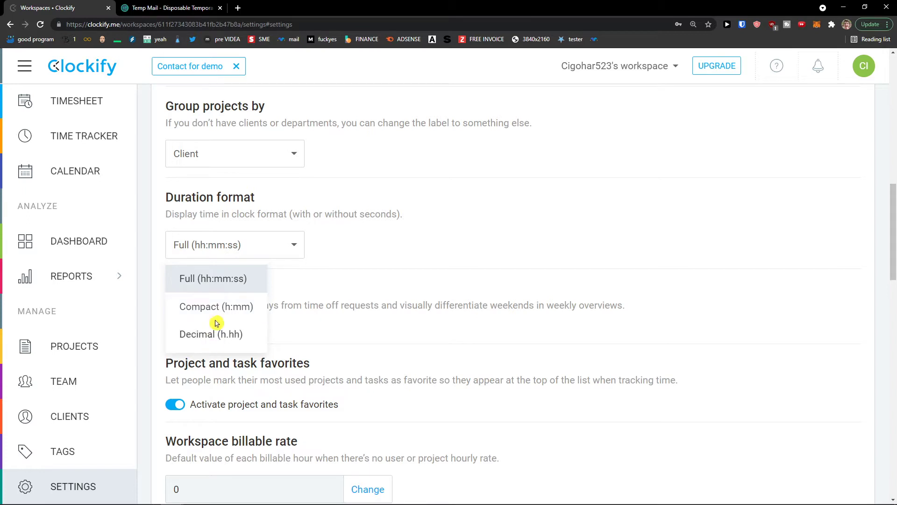
pyautogui.click(361, 245)
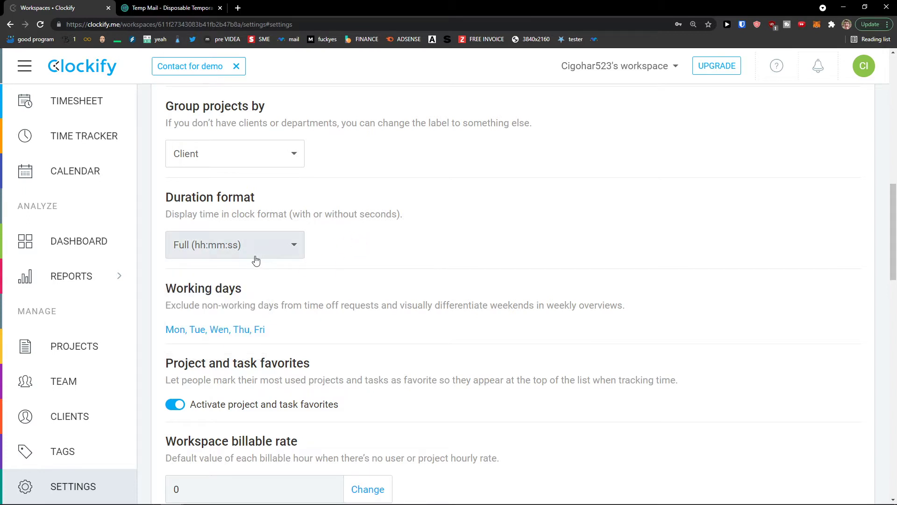
pyautogui.scroll(-1, 242, 283)
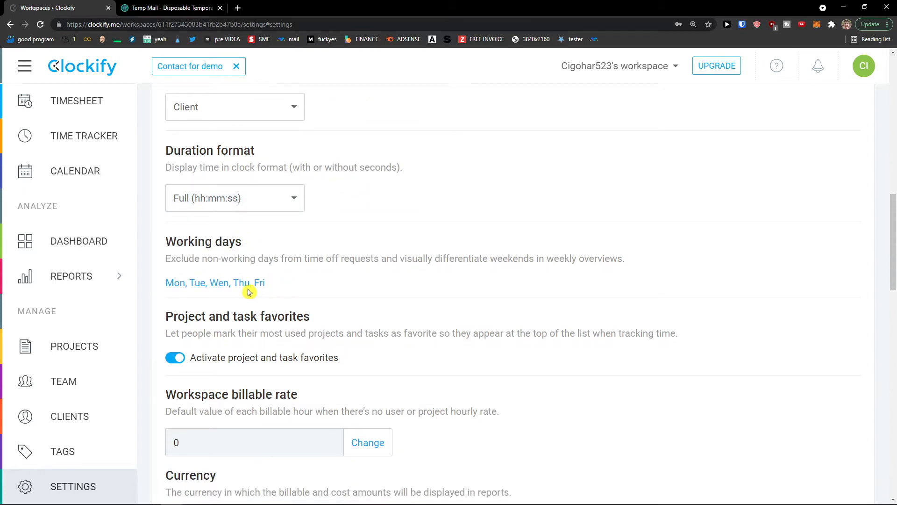
pyautogui.click(221, 287)
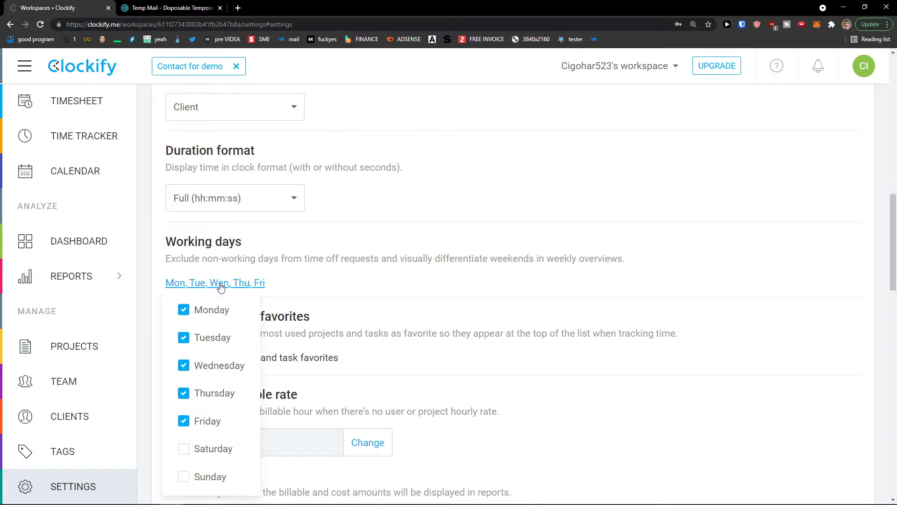
pyautogui.scroll(-1, 209, 381)
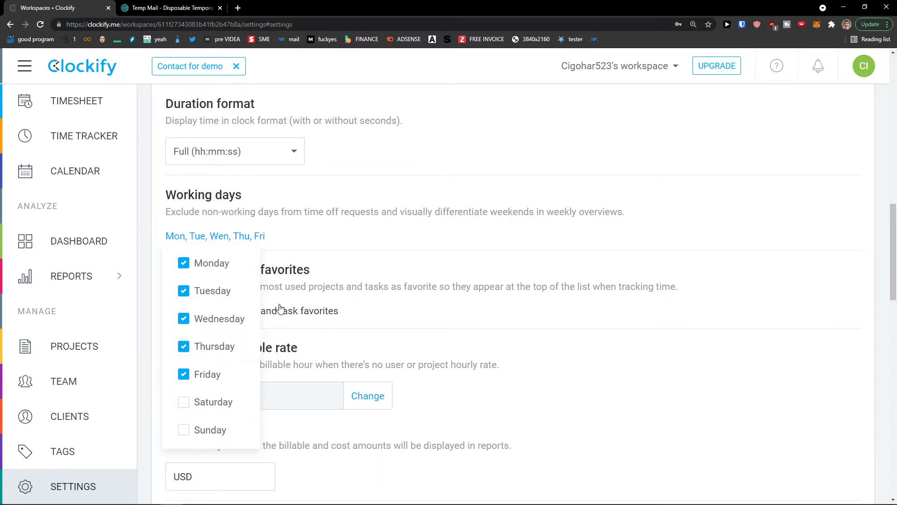
pyautogui.click(390, 316)
# - Read the workspace billable rate description and inspect the currency setting
pyautogui.scroll(-1, 352, 321)
pyautogui.scroll(-1, 295, 344)
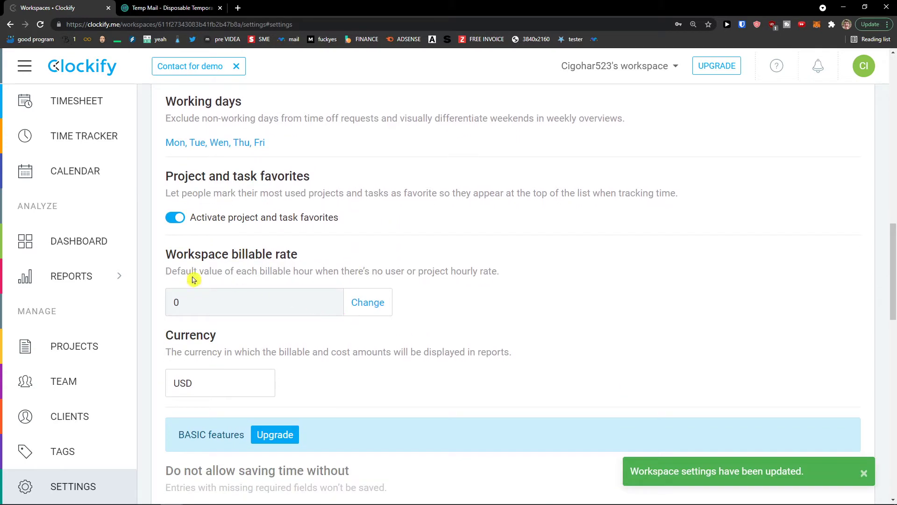
pyautogui.tripleClick(183, 272)
pyautogui.click(220, 279)
pyautogui.moveTo(231, 274); pyautogui.dragTo(483, 270)
pyautogui.click(341, 308)
pyautogui.scroll(-2, 327, 306)
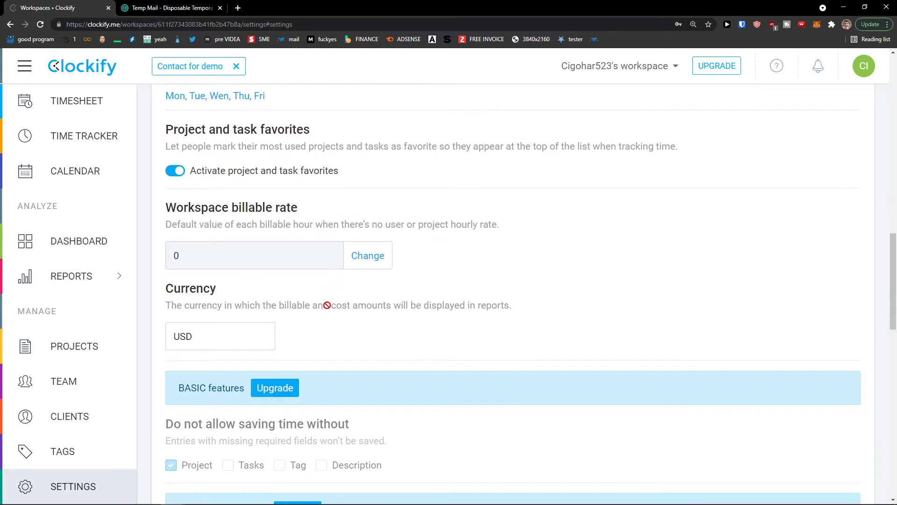
pyautogui.click(230, 297)
# - Look through the paid Basic, Standard and Pro features in the general settings and return to the start of the page
pyautogui.scroll(-3, 311, 297)
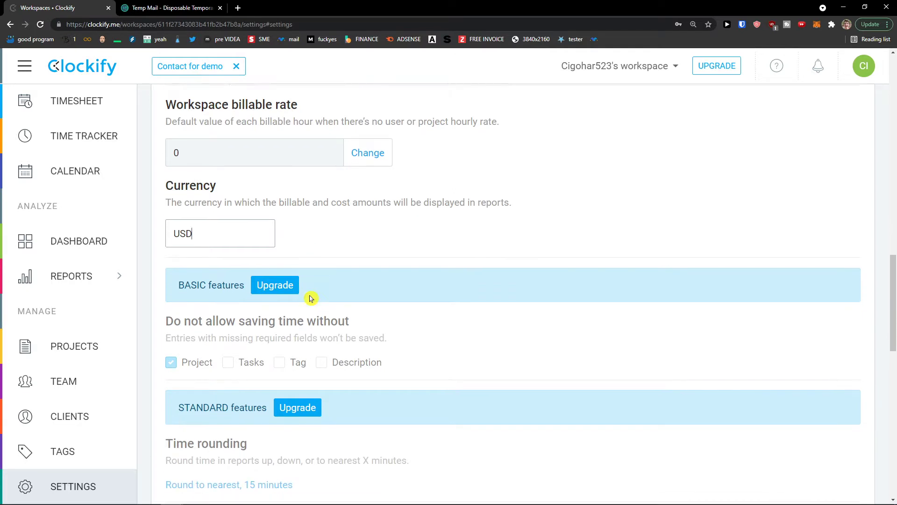
pyautogui.scroll(-2, 392, 320)
pyautogui.scroll(-6, 391, 320)
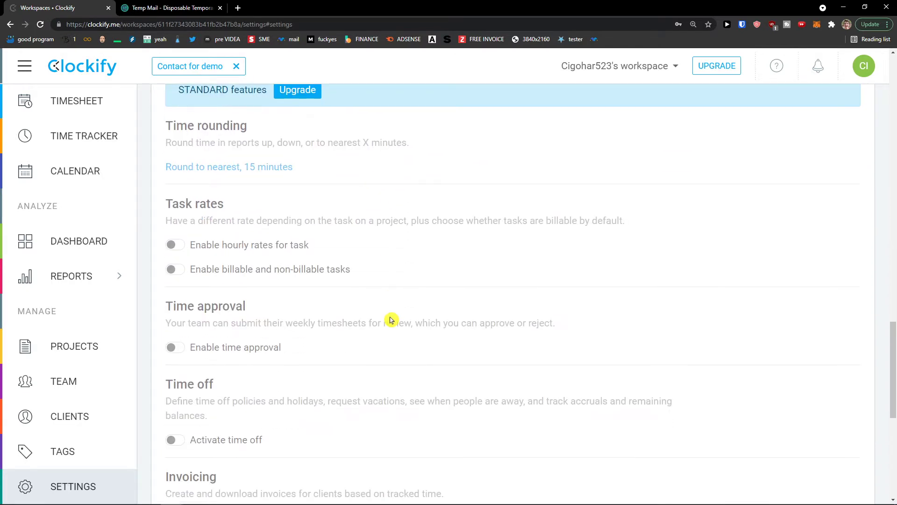
pyautogui.scroll(-3, 388, 317)
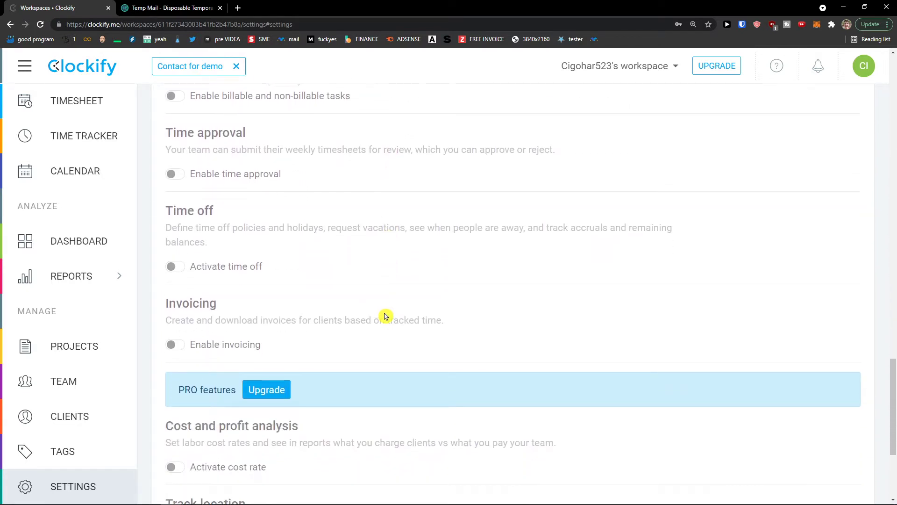
pyautogui.scroll(-3, 396, 361)
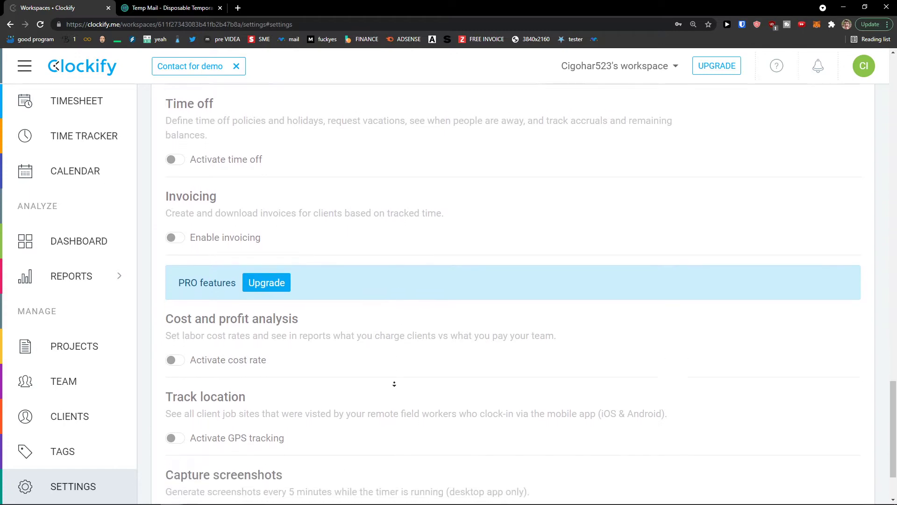
pyautogui.scroll(15, 361, 279)
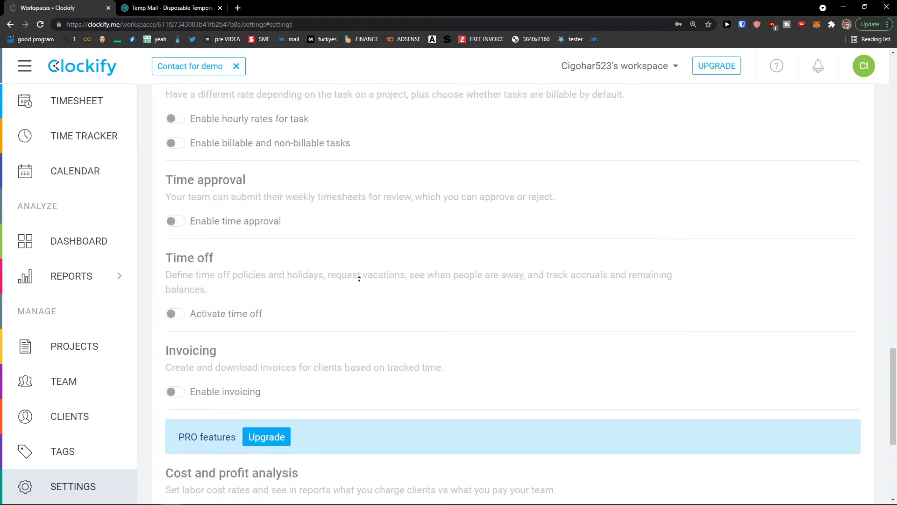
pyautogui.scroll(15, 342, 248)
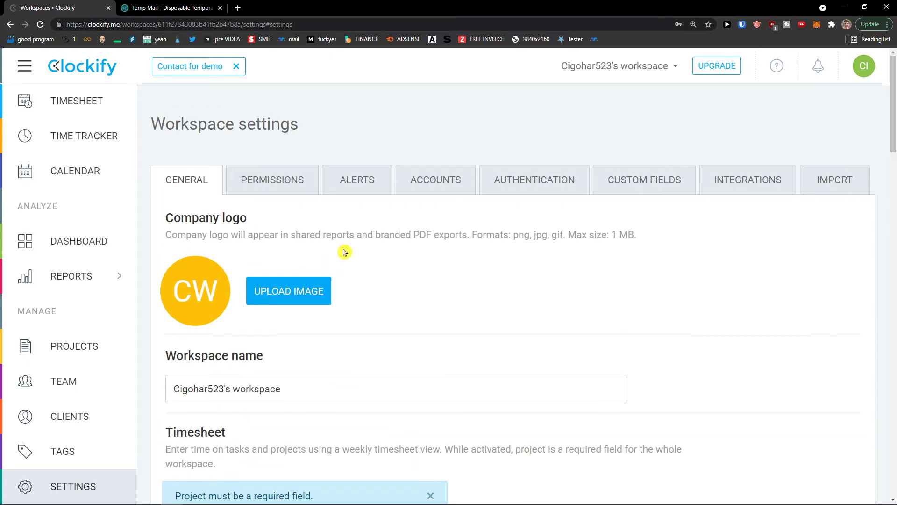
# - Review the workspace permissions, from billable rate visibility and regular users' rights to the time locking and timer options
pyautogui.click(283, 190)
pyautogui.scroll(-2, 357, 283)
pyautogui.scroll(1, 357, 284)
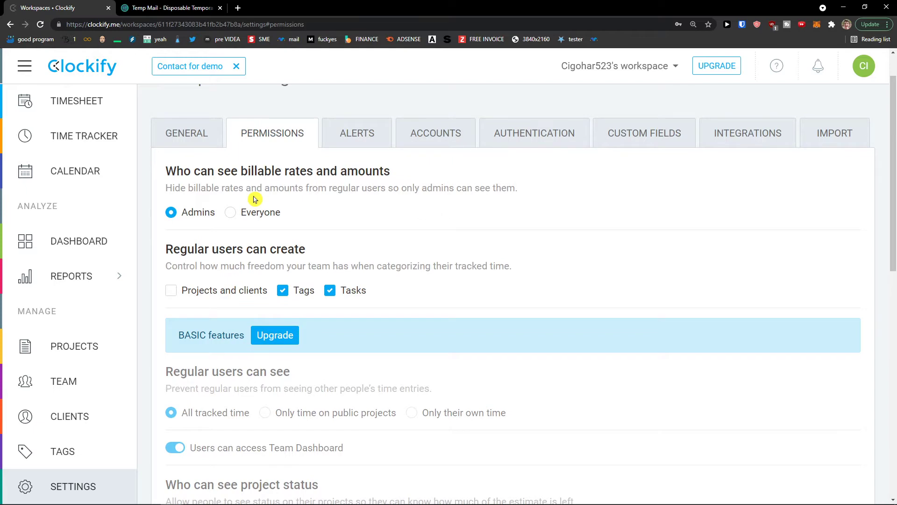
pyautogui.scroll(-3, 337, 266)
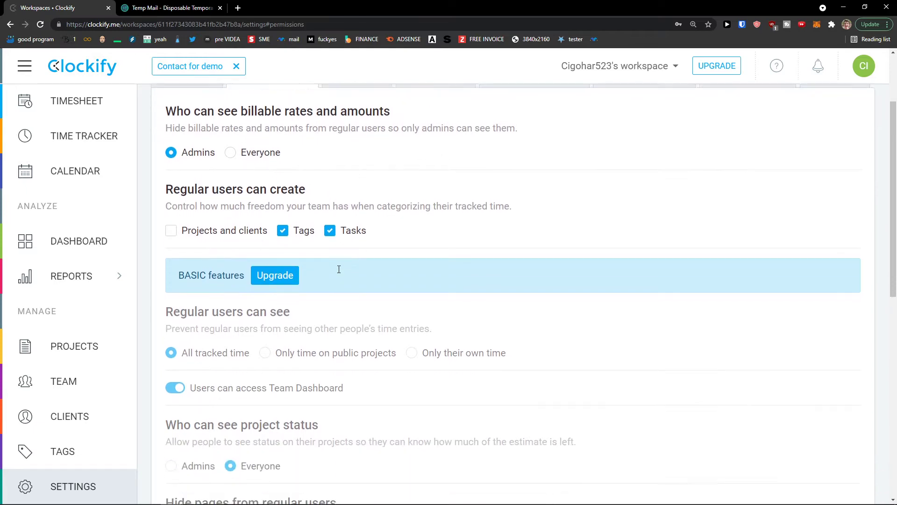
pyautogui.scroll(-7, 339, 273)
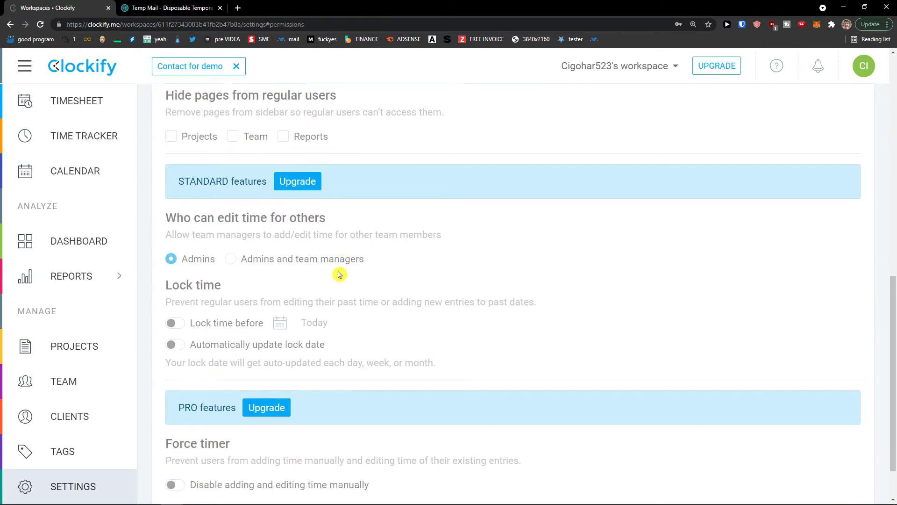
pyautogui.scroll(11, 365, 273)
# - Look through the workspace's Alerts, Accounts, Authentication, Custom Fields, Integrations and Import settings
pyautogui.click(358, 194)
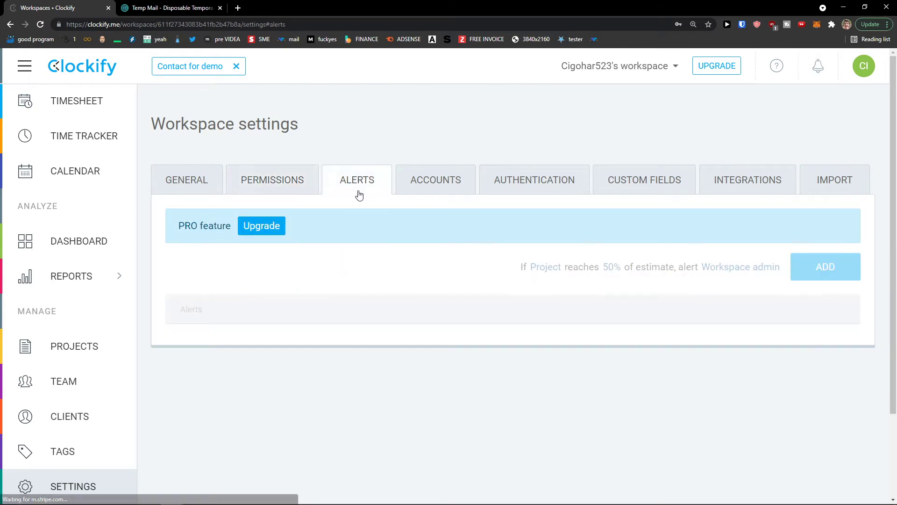
pyautogui.click(434, 191)
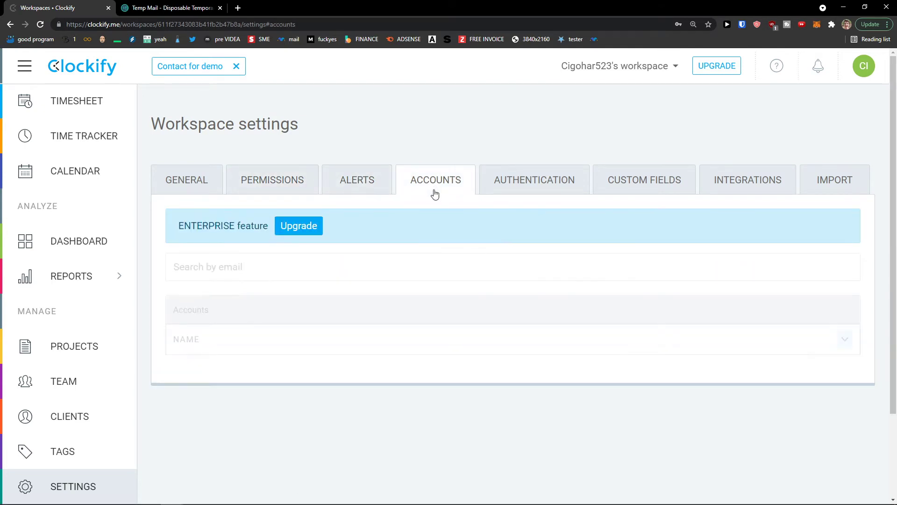
pyautogui.click(533, 181)
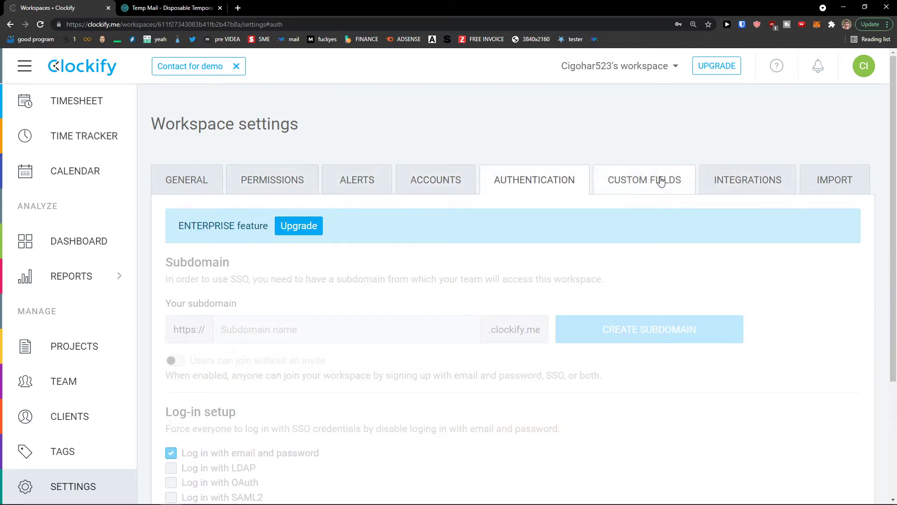
pyautogui.click(632, 182)
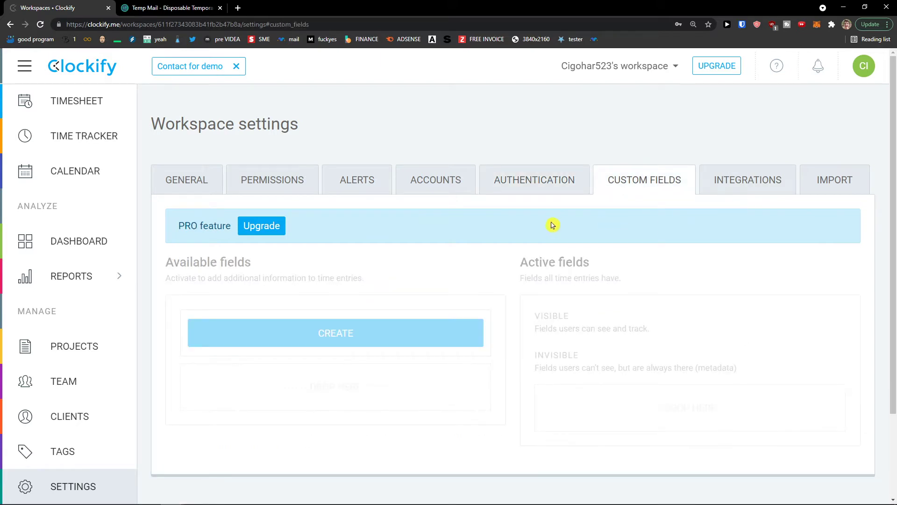
pyautogui.click(749, 176)
pyautogui.click(834, 179)
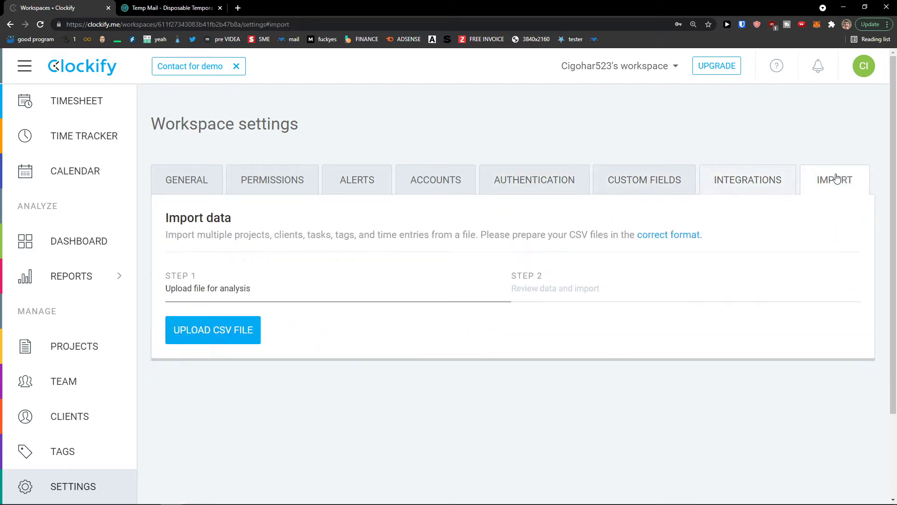
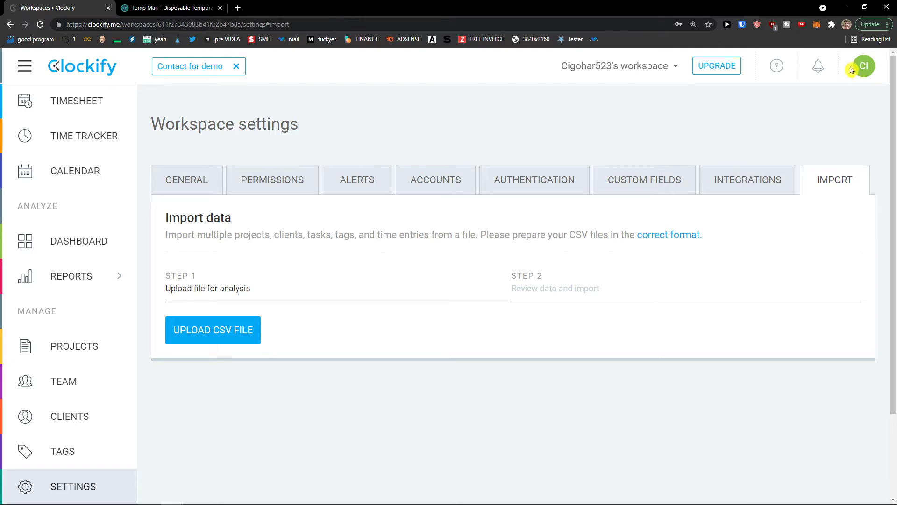
# - Try the dark theme from the account options and switch back to the light theme
pyautogui.click(858, 71)
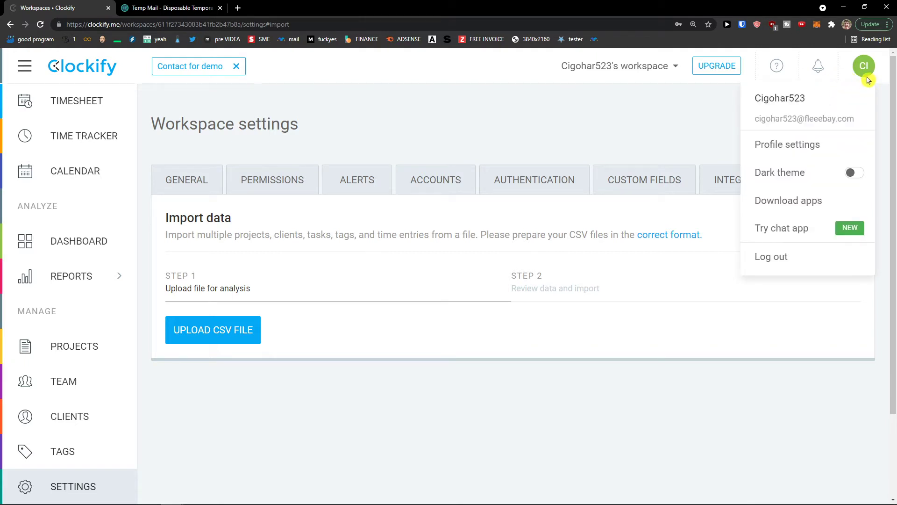
pyautogui.click(851, 173)
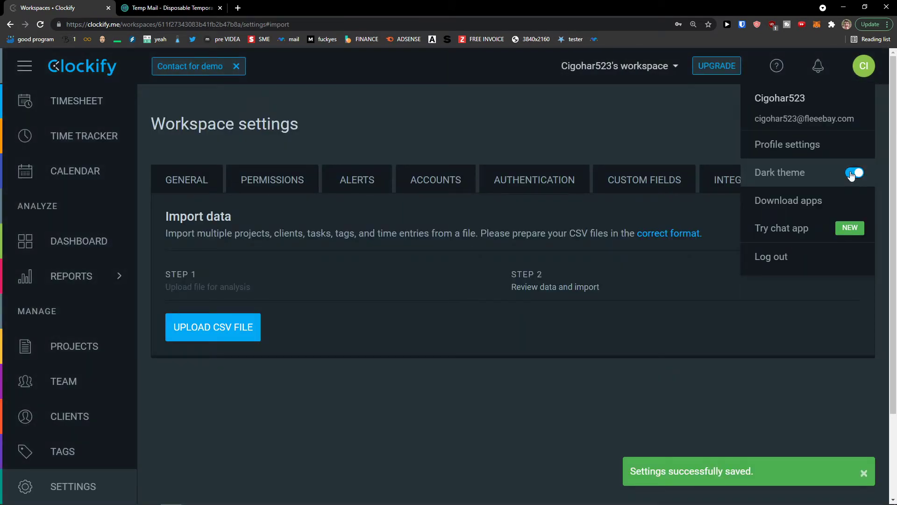
pyautogui.click(851, 173)
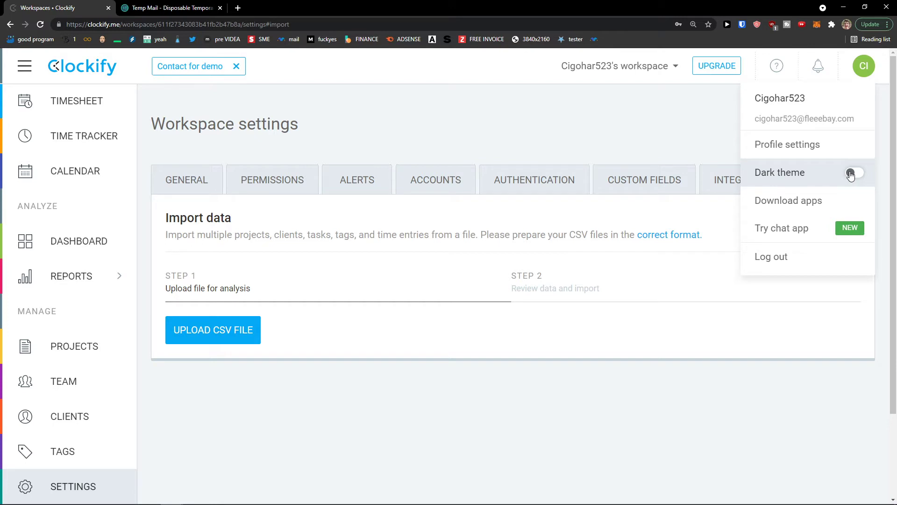
# - Switch the dark theme on once more, revert to the light theme and close the account options
pyautogui.click(853, 174)
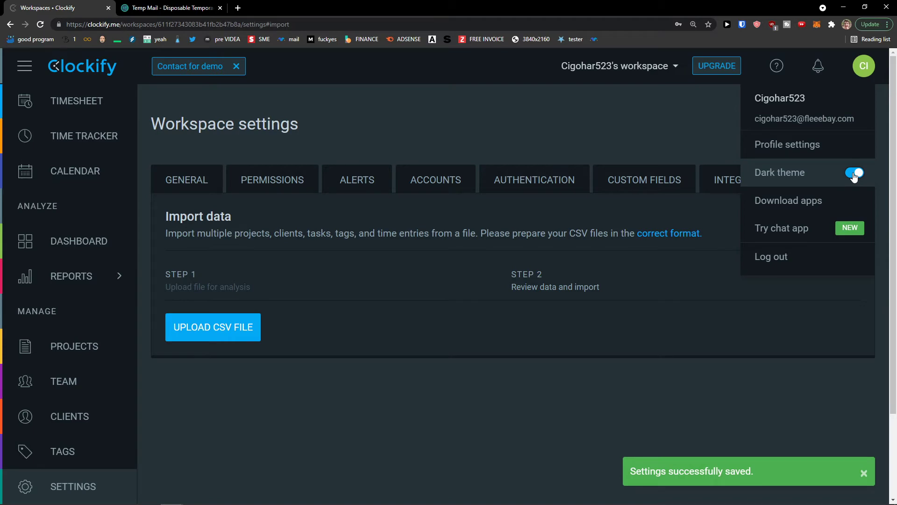
pyautogui.click(853, 174)
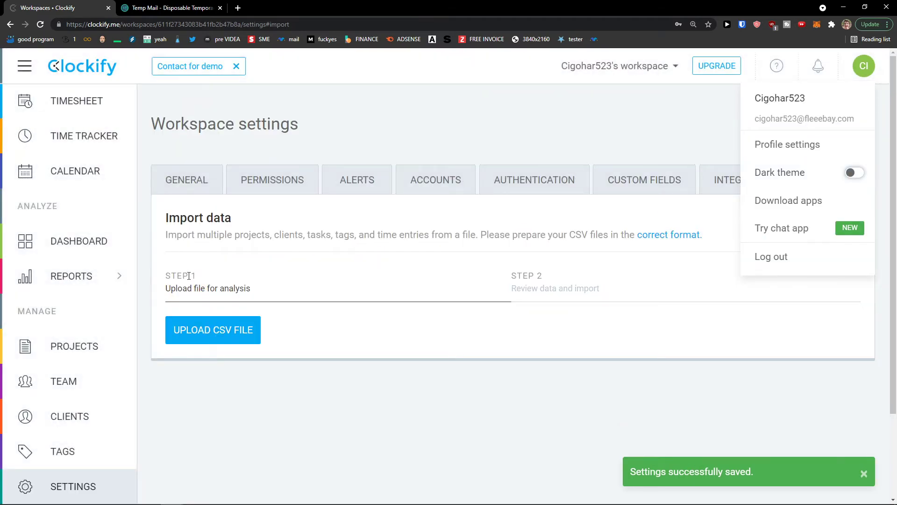
pyautogui.click(151, 276)
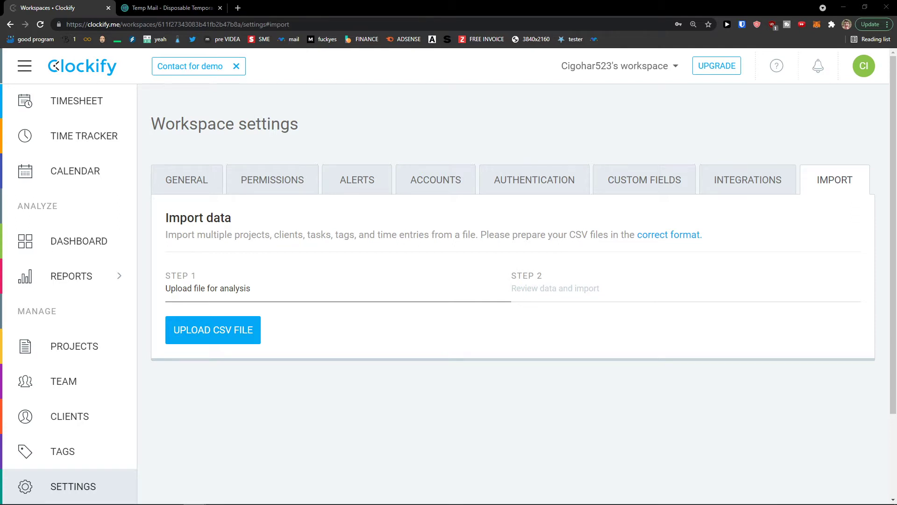
# - Add a new client to the workspace's client list, entering the client's name
pyautogui.click(76, 418)
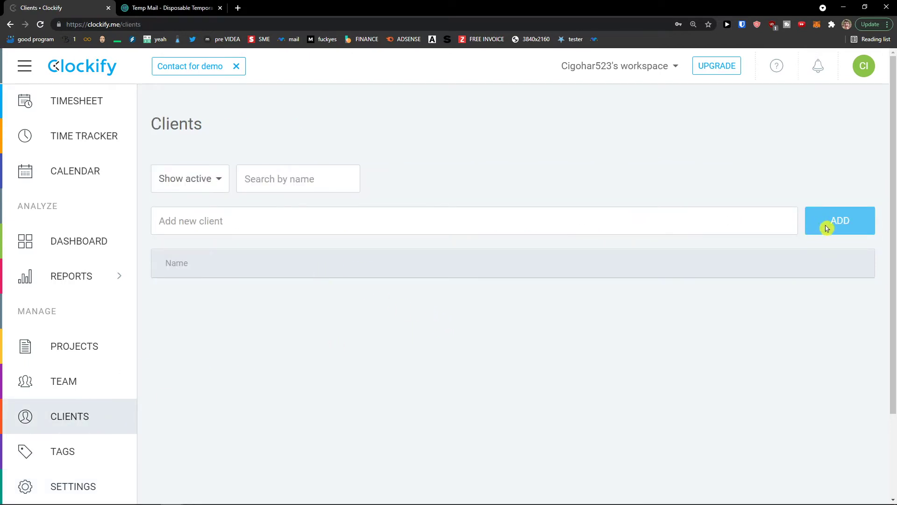
pyautogui.hotkey('ctrl', '+')
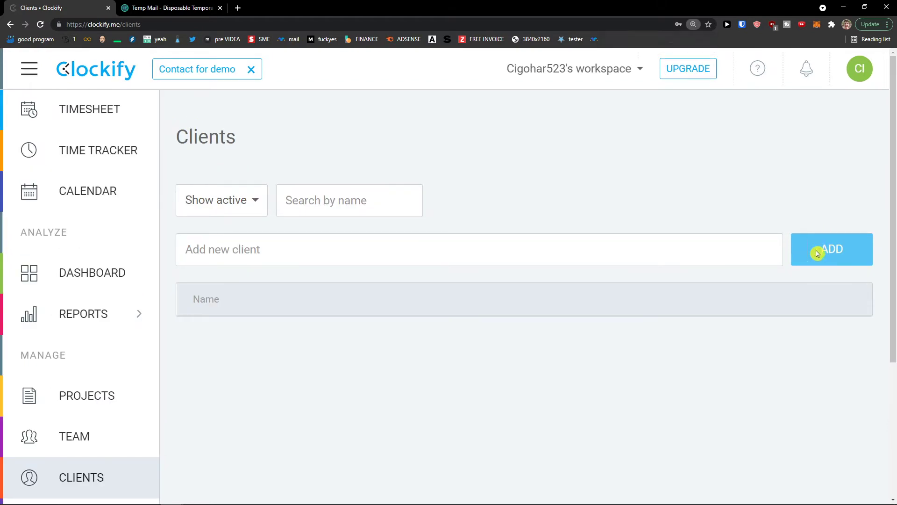
pyautogui.click(704, 253)
pyautogui.write('Marcus Client')
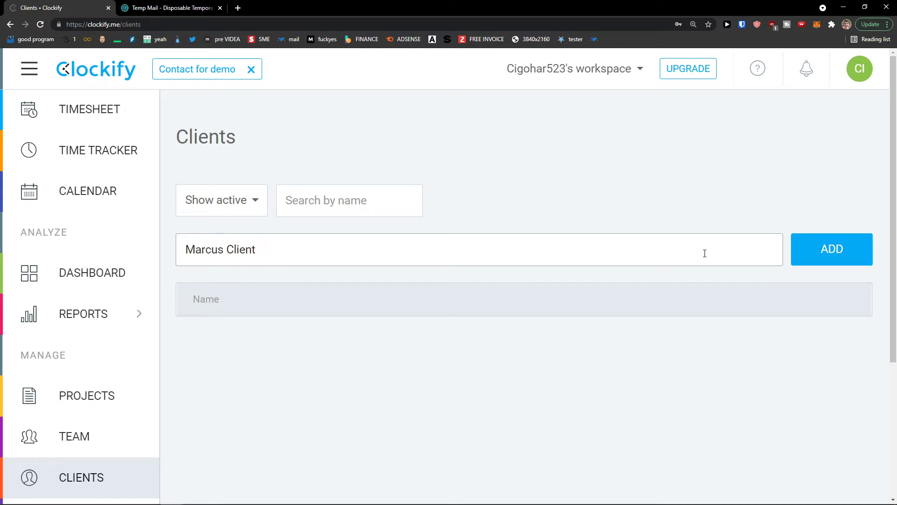
pyautogui.click(871, 257)
pyautogui.scroll(-1, 737, 289)
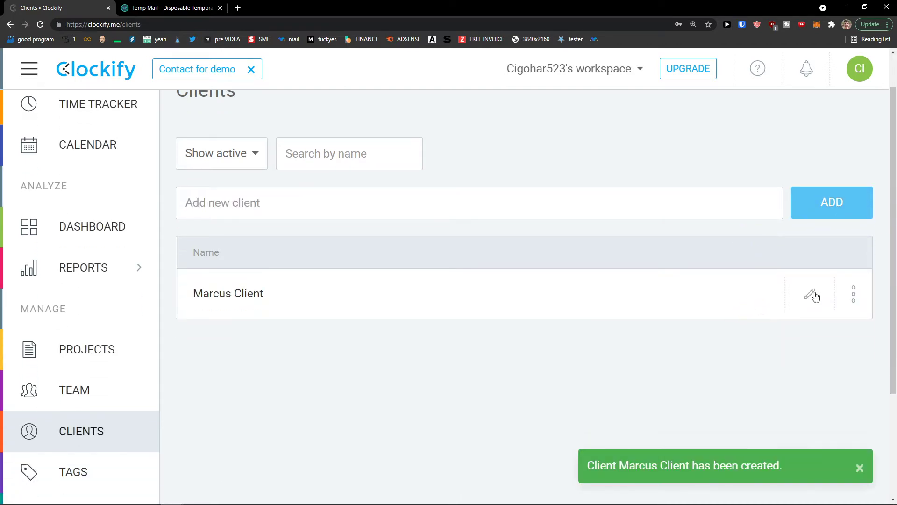
# - Look at the new client's name editing form and its further options, leaving both without changes
pyautogui.click(815, 296)
pyautogui.click(591, 338)
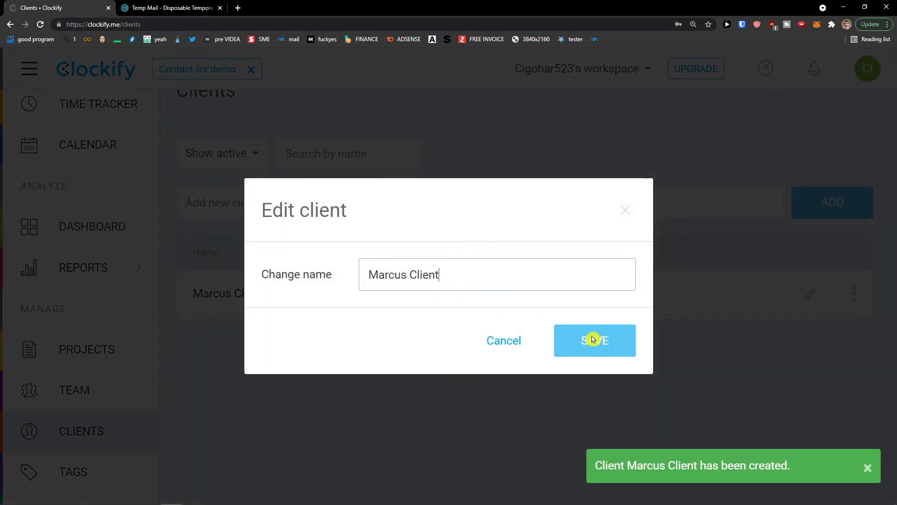
pyautogui.click(530, 340)
pyautogui.click(854, 299)
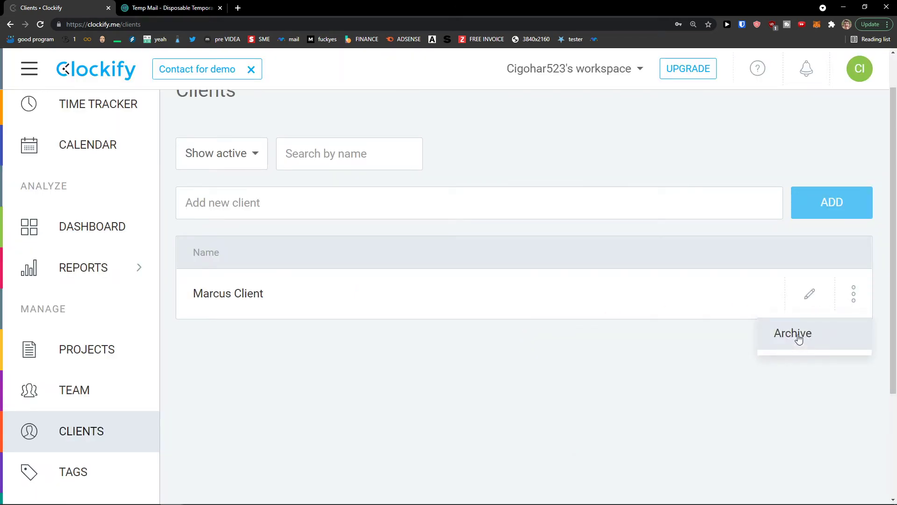
pyautogui.click(618, 349)
pyautogui.scroll(1, 290, 318)
pyautogui.scroll(-1, 267, 330)
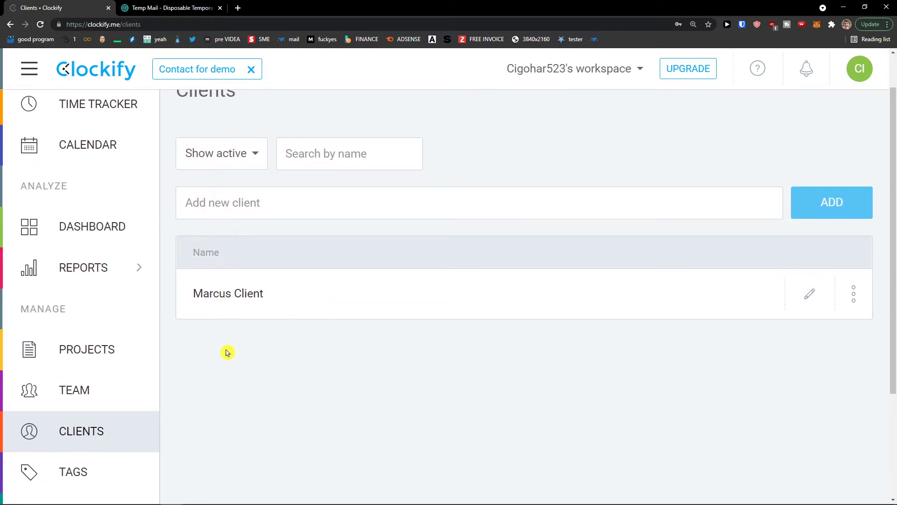
# - Look at the team members page and its form for adding members by email, and close the form
pyautogui.click(85, 402)
pyautogui.scroll(-1, 240, 353)
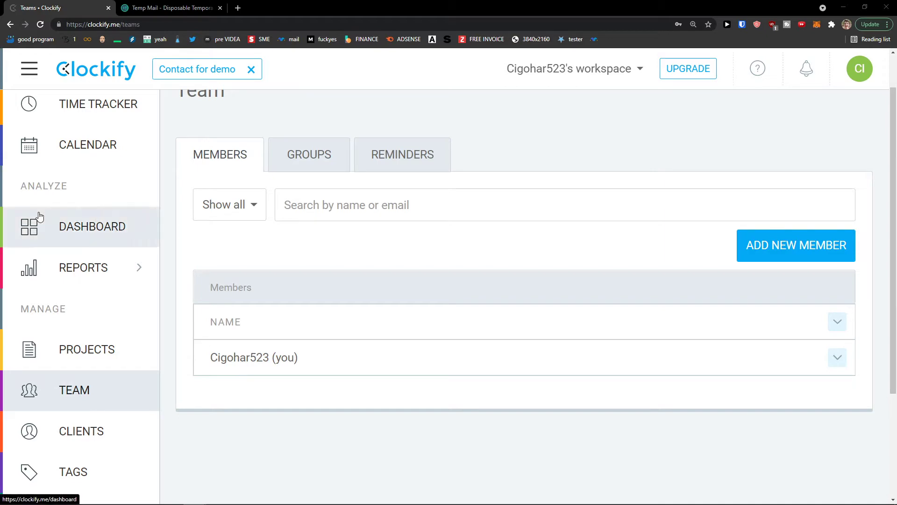
pyautogui.click(766, 247)
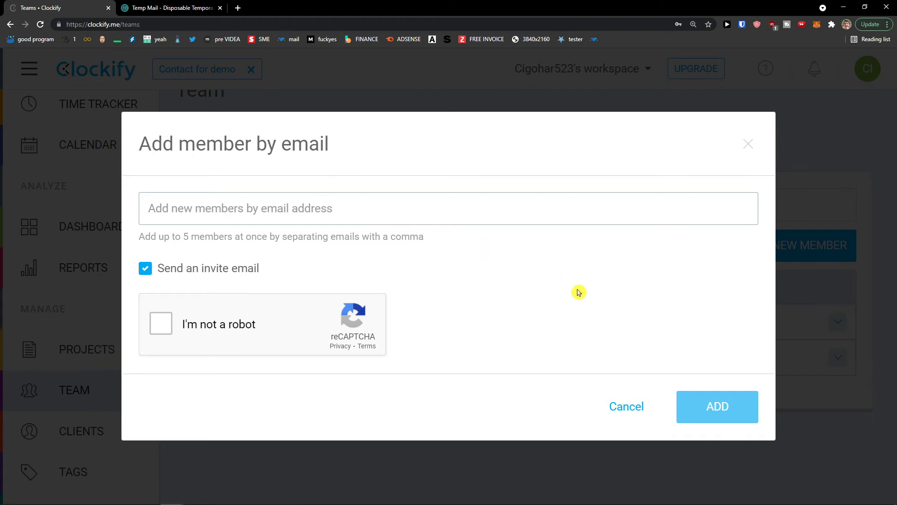
pyautogui.click(627, 407)
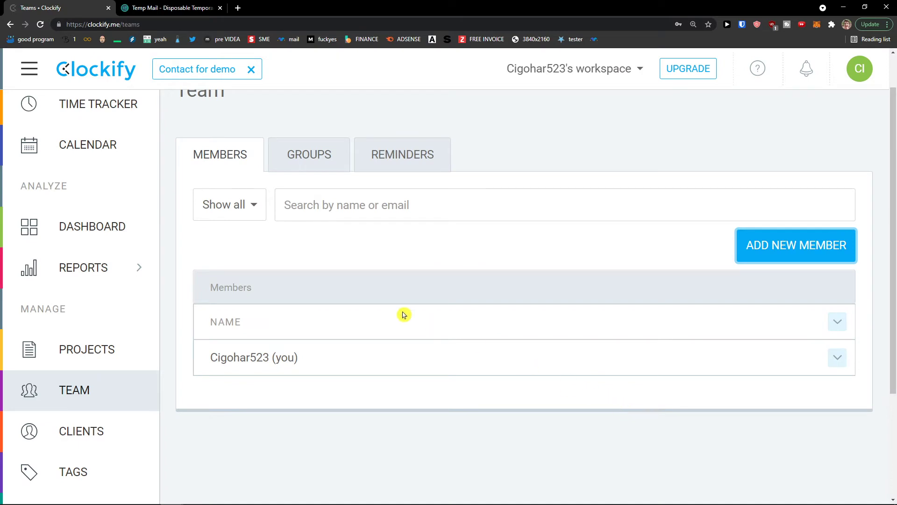
# - Start a new project and name it "Youtube Channel"
pyautogui.click(88, 354)
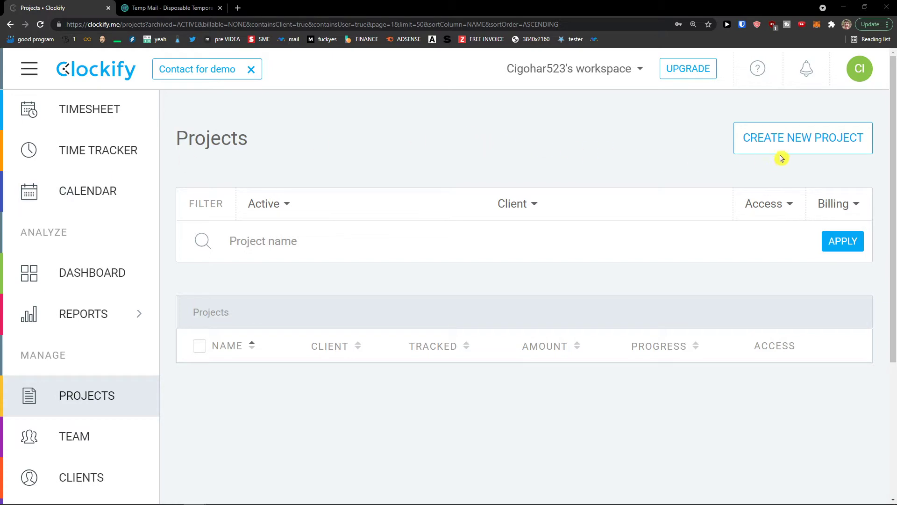
pyautogui.click(804, 147)
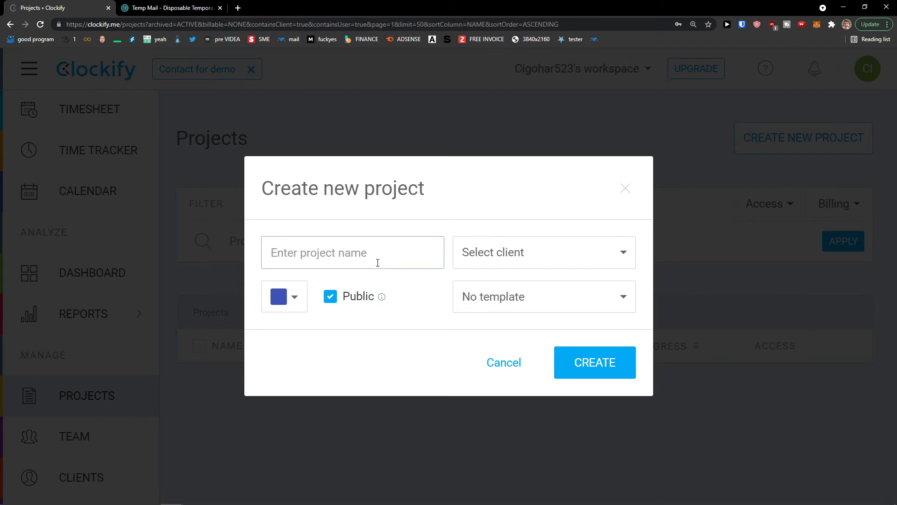
pyautogui.write('Yistz')
pyautogui.press('BackSpace')
pyautogui.press('BackSpace')
pyautogui.press('BackSpace')
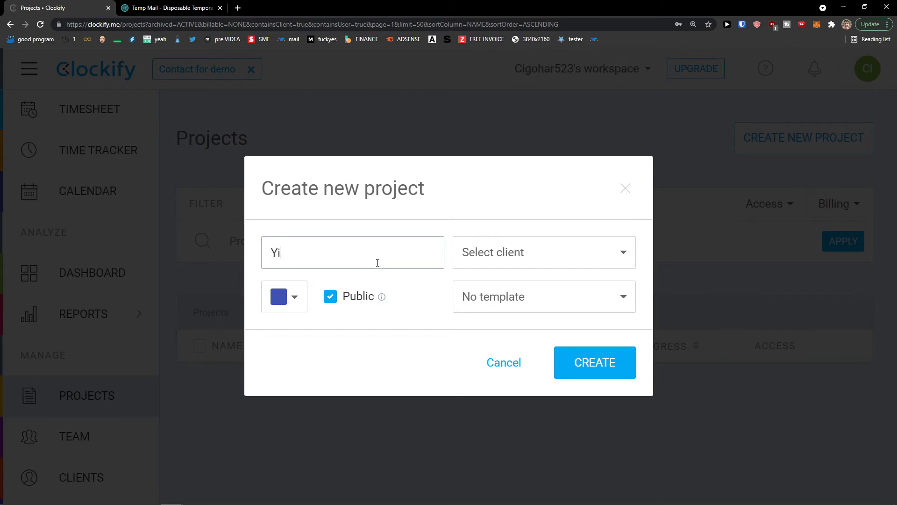
pyautogui.write('outube Channel')
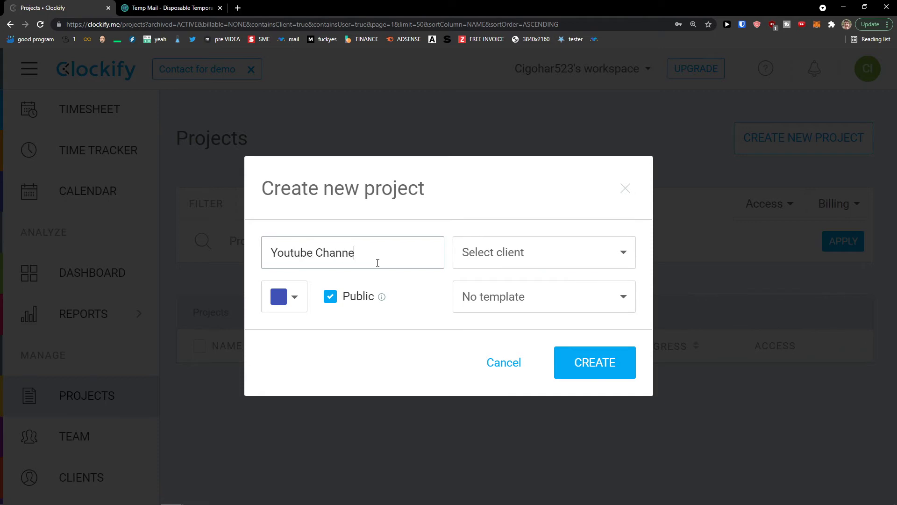
# - Give the new project the pink color, assign it to the newly added client and create it as public
pyautogui.click(296, 301)
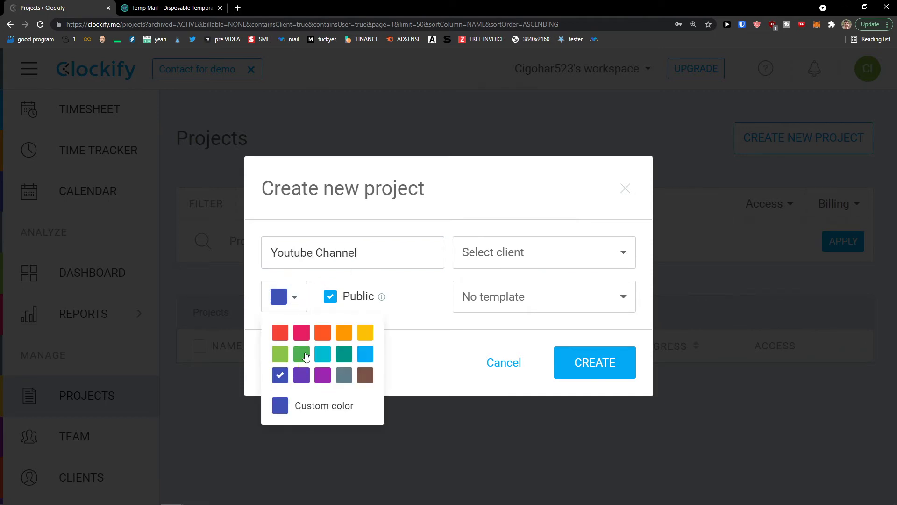
pyautogui.click(301, 333)
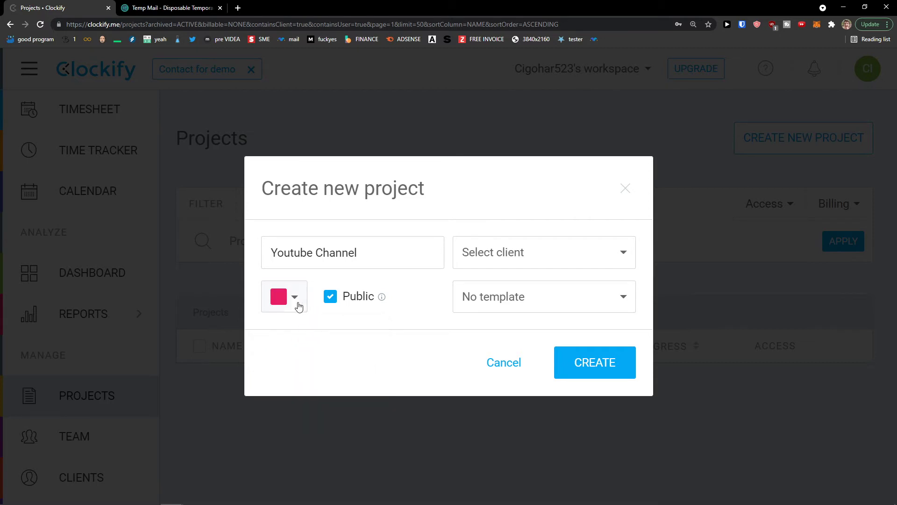
pyautogui.click(507, 262)
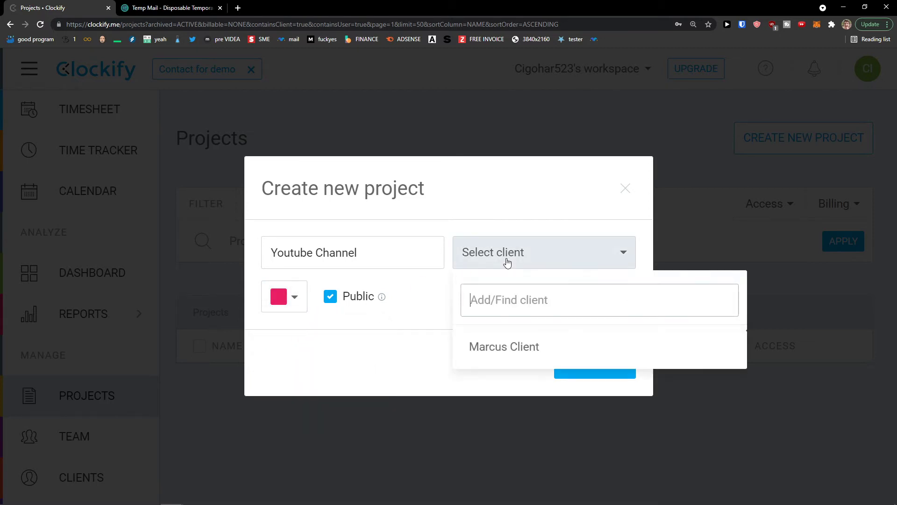
pyautogui.click(499, 354)
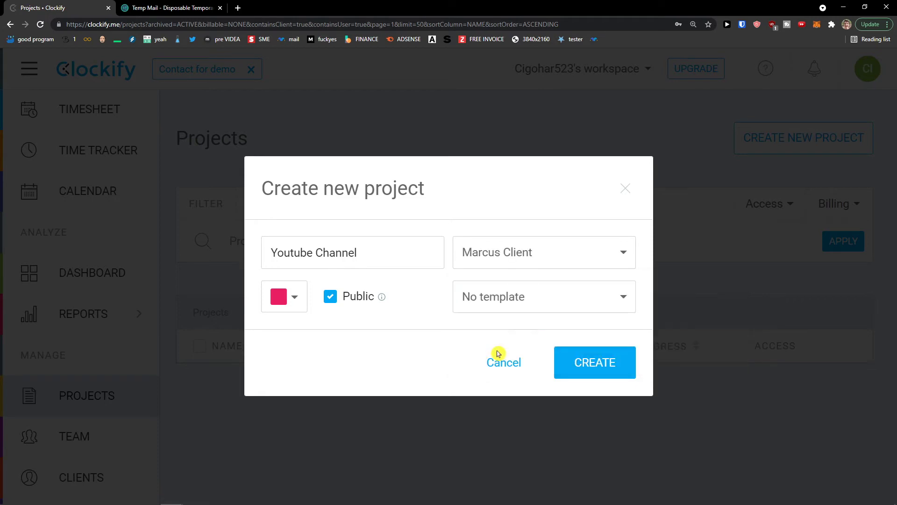
pyautogui.moveTo(484, 302)
pyautogui.click(581, 365)
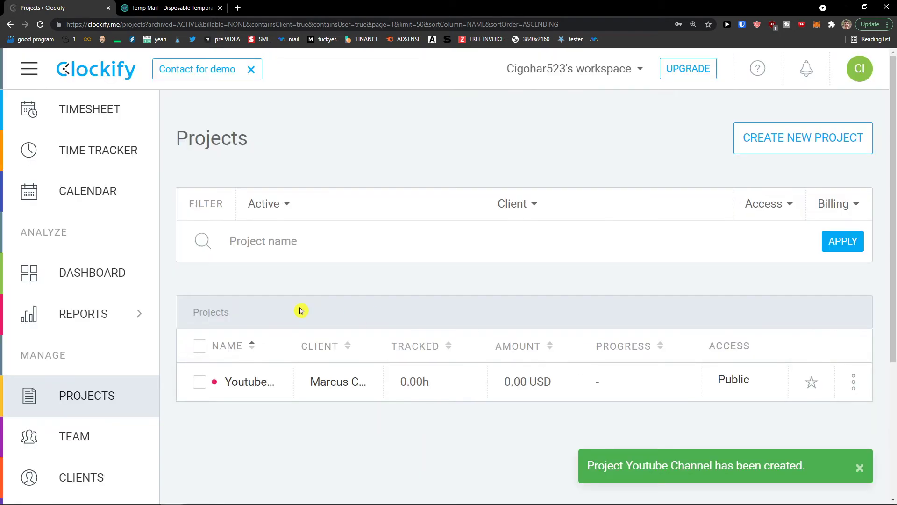
# - Toggle the Youtube Channel project's favorite mark on and off, and view its template and archive options
pyautogui.scroll(-2, 301, 310)
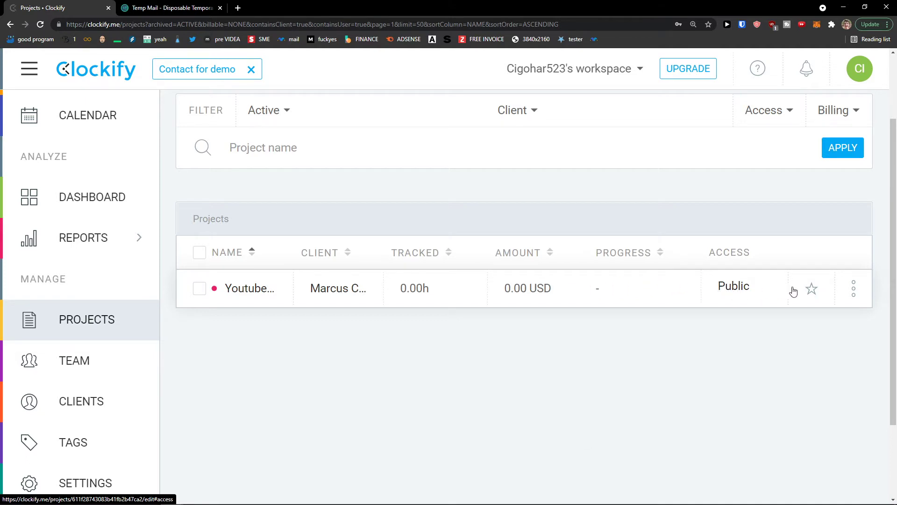
pyautogui.click(811, 290)
pyautogui.click(809, 297)
pyautogui.click(854, 293)
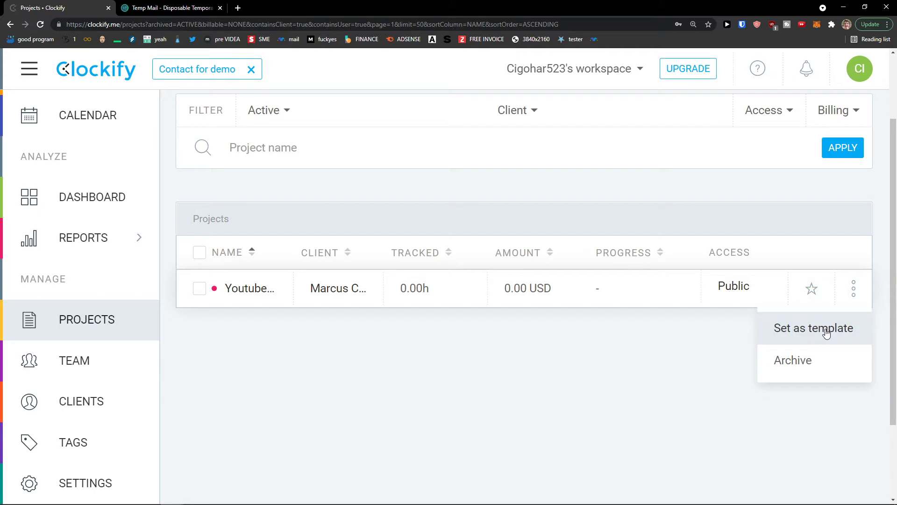
pyautogui.click(778, 371)
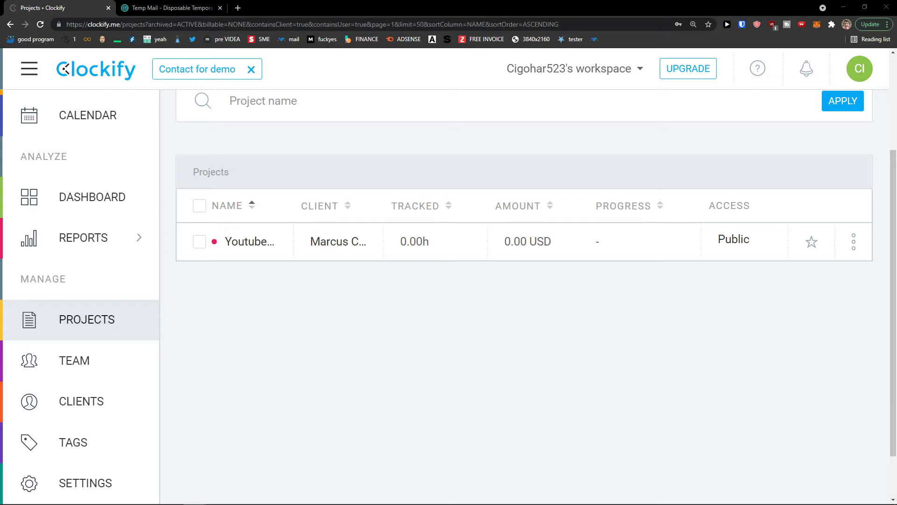
# - Add the tags "Youtube" and "Youtube video" to the workspace
pyautogui.click(112, 444)
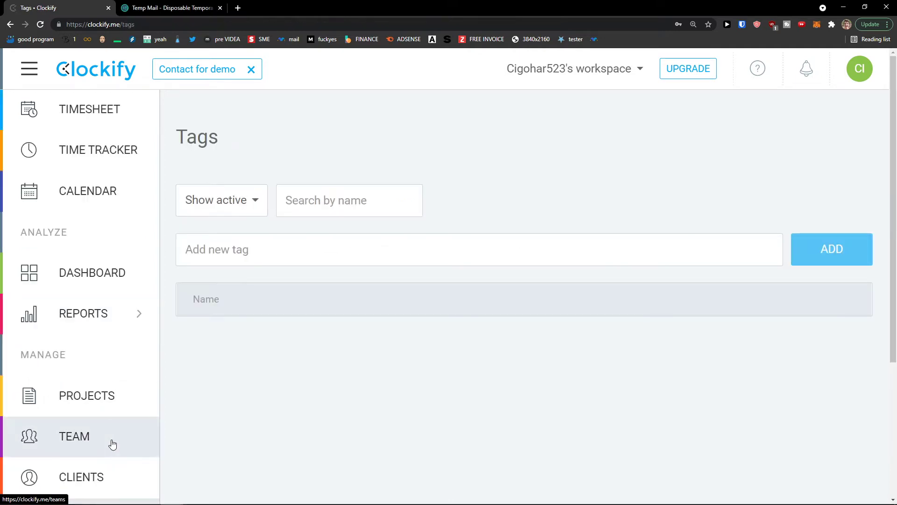
pyautogui.scroll(-1, 369, 346)
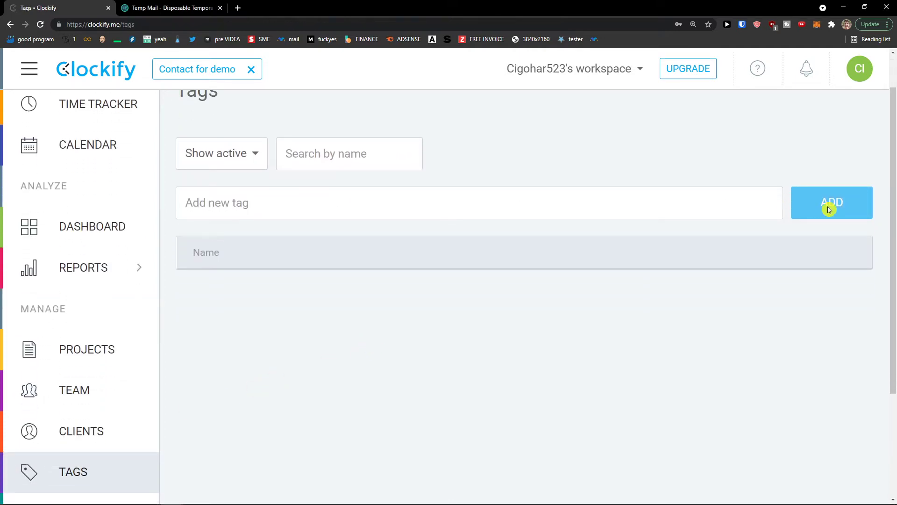
pyautogui.click(714, 198)
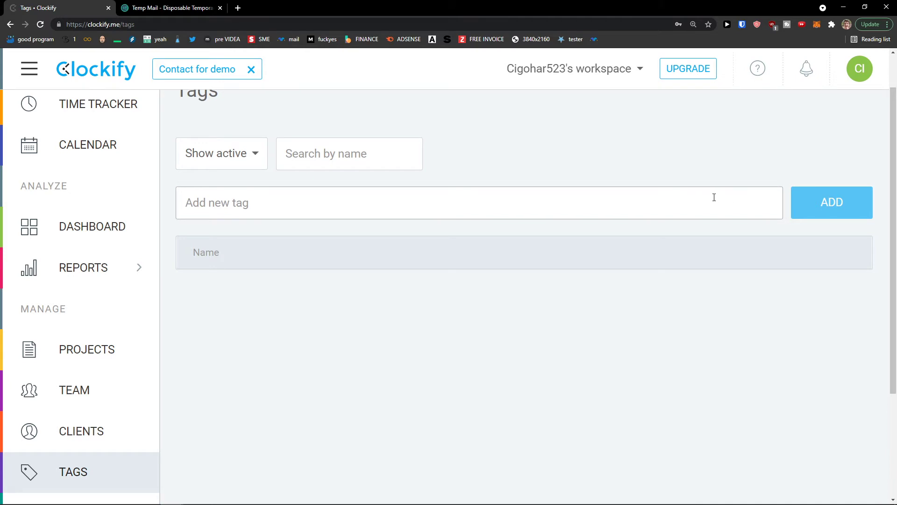
pyautogui.write('Youtube')
pyautogui.press('Return')
pyautogui.write('Youtube video')
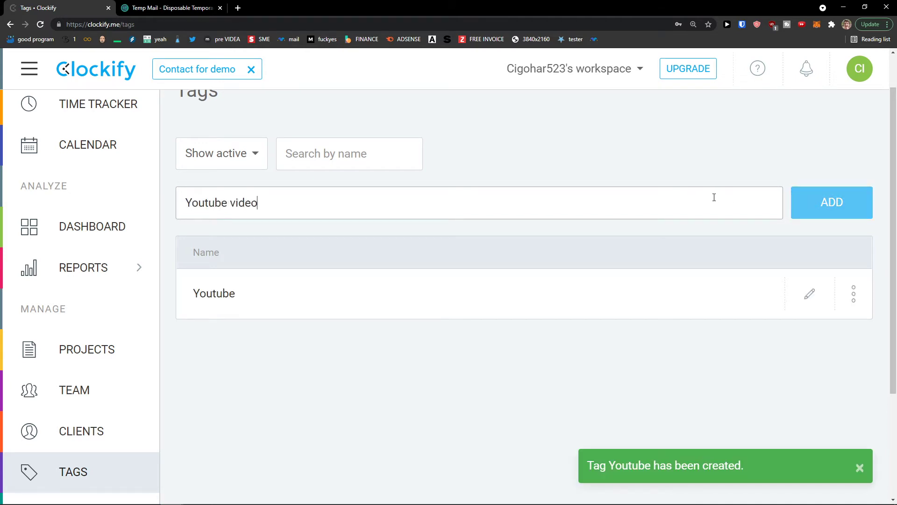
pyautogui.press('Return')
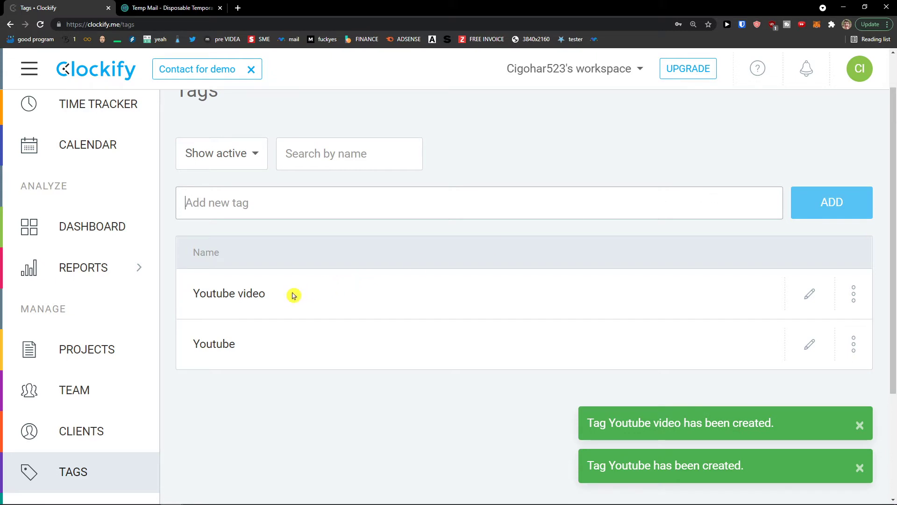
pyautogui.scroll(-1, 294, 295)
pyautogui.scroll(2, 293, 296)
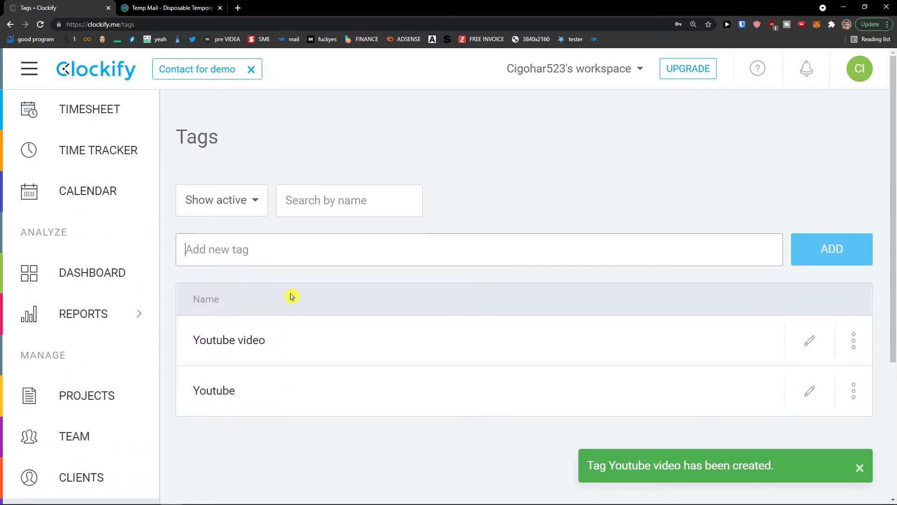
pyautogui.scroll(-3, 291, 297)
pyautogui.scroll(2, 292, 296)
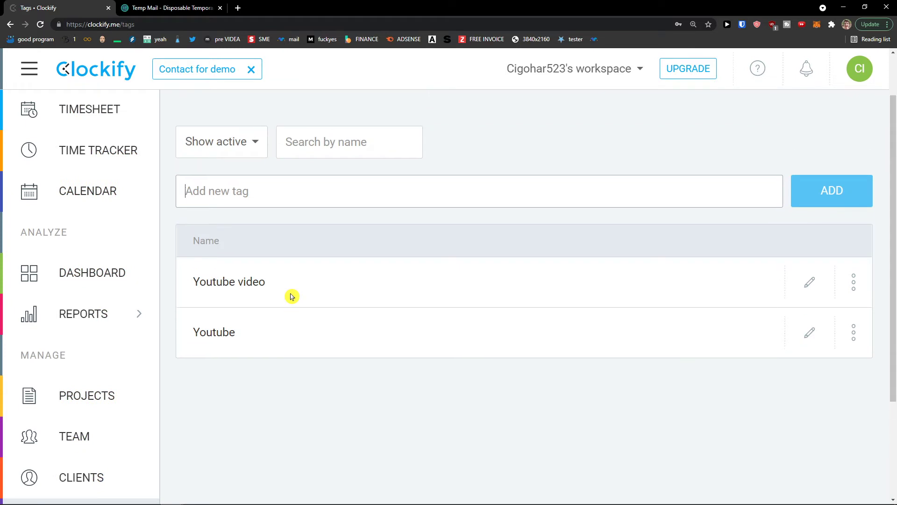
pyautogui.scroll(-2, 292, 297)
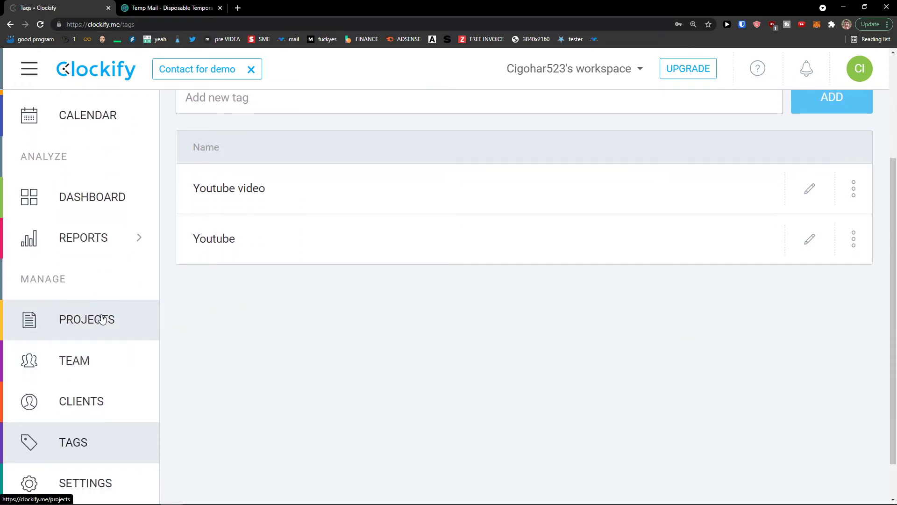
pyautogui.scroll(2, 209, 369)
pyautogui.scroll(-1, 120, 365)
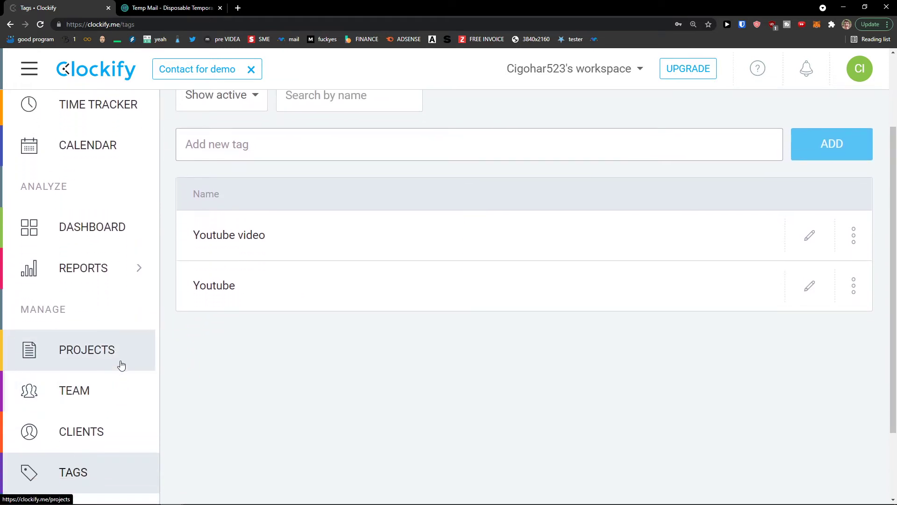
pyautogui.scroll(-1, 121, 365)
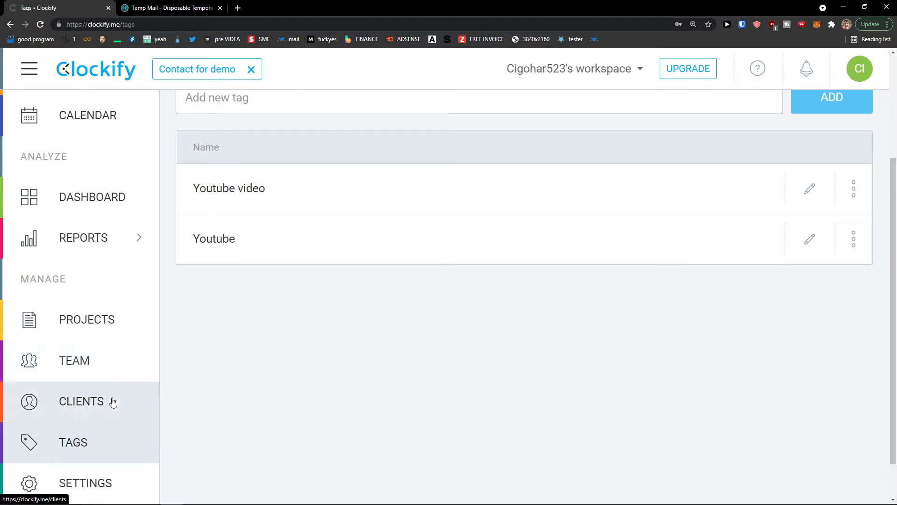
# - Open the time tracker and enter "Youtube video" as the description of the new time entry
pyautogui.scroll(3, 107, 457)
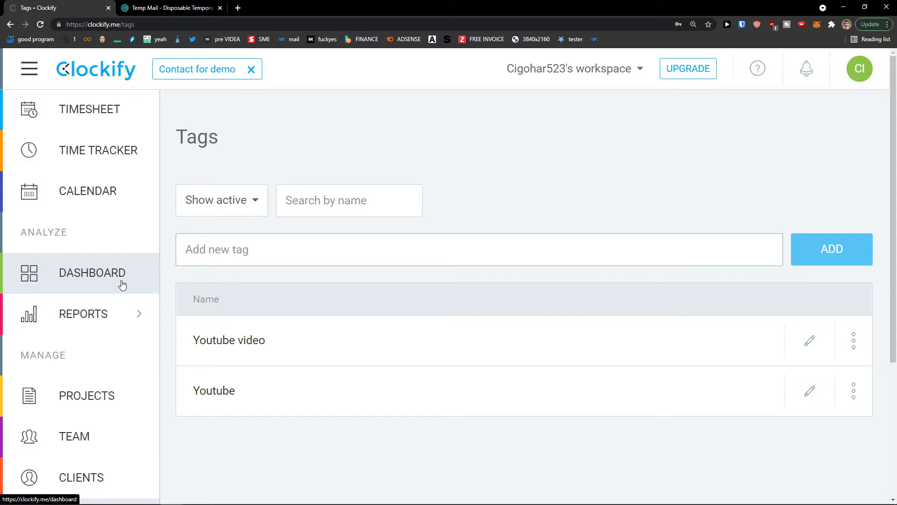
pyautogui.click(114, 157)
pyautogui.moveTo(141, 314)
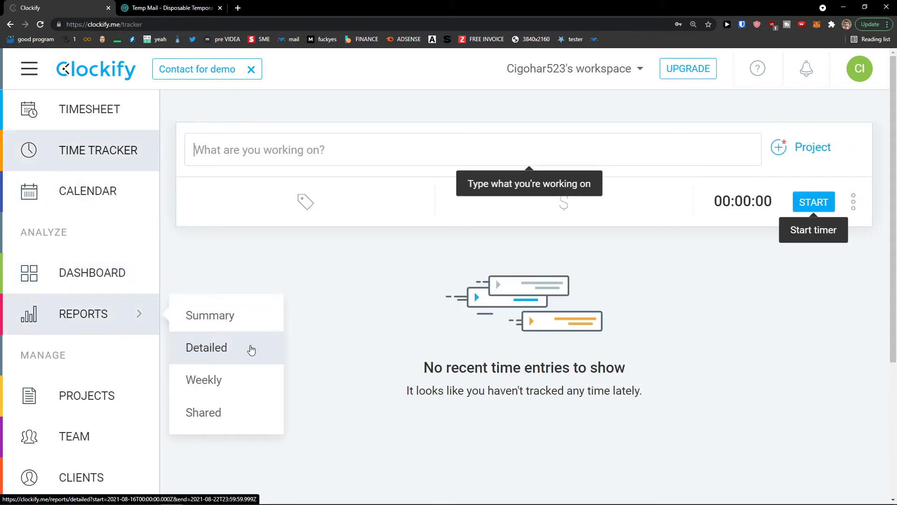
pyautogui.click(343, 160)
pyautogui.write('Youtube video')
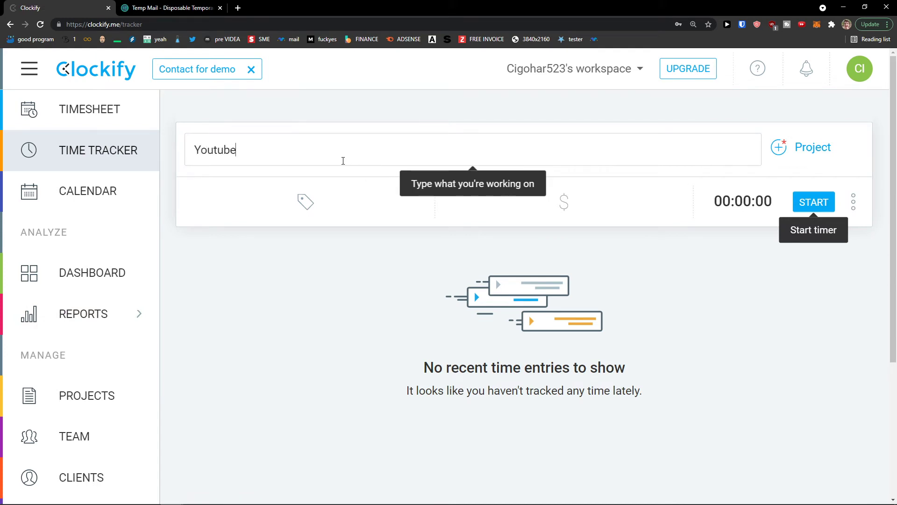
# - Assign the new time entry to the Youtube Channel project
pyautogui.click(799, 155)
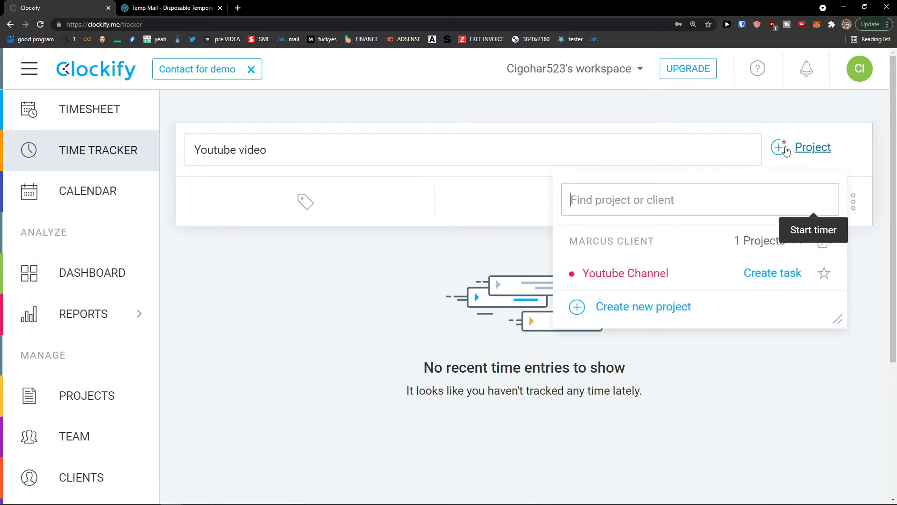
pyautogui.click(768, 154)
pyautogui.click(779, 155)
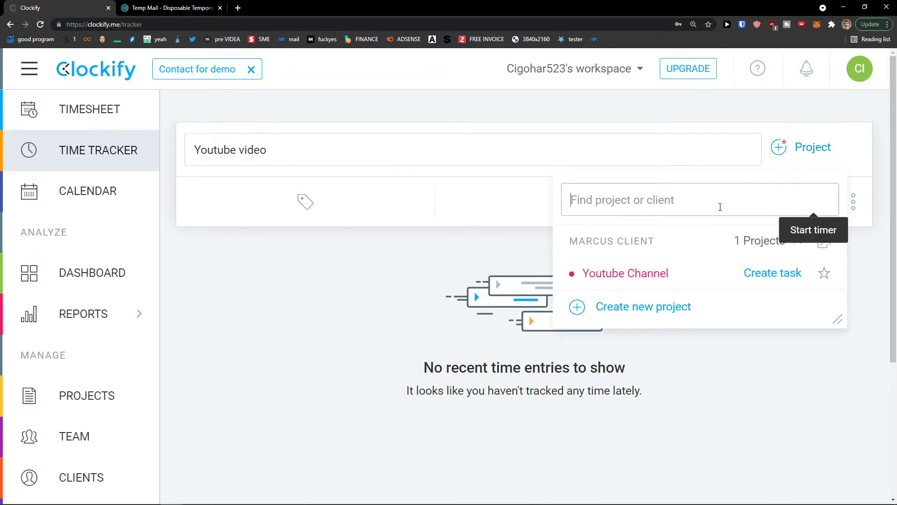
pyautogui.click(649, 250)
pyautogui.click(785, 154)
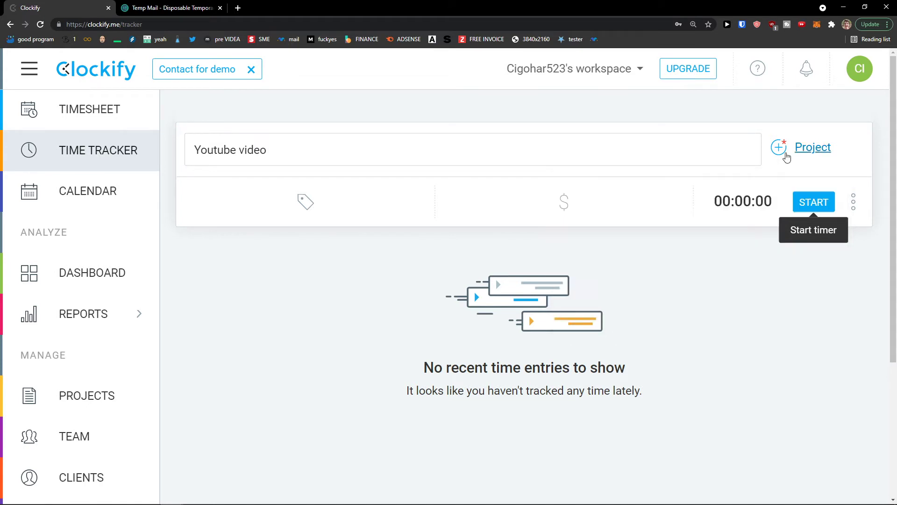
pyautogui.click(779, 148)
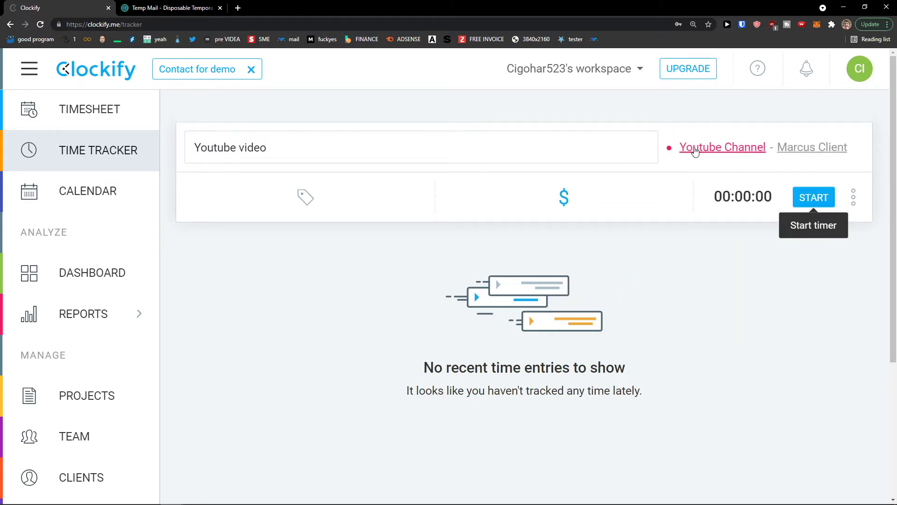
# - Search the time entry's project list for the client by name and close the list
pyautogui.click(802, 152)
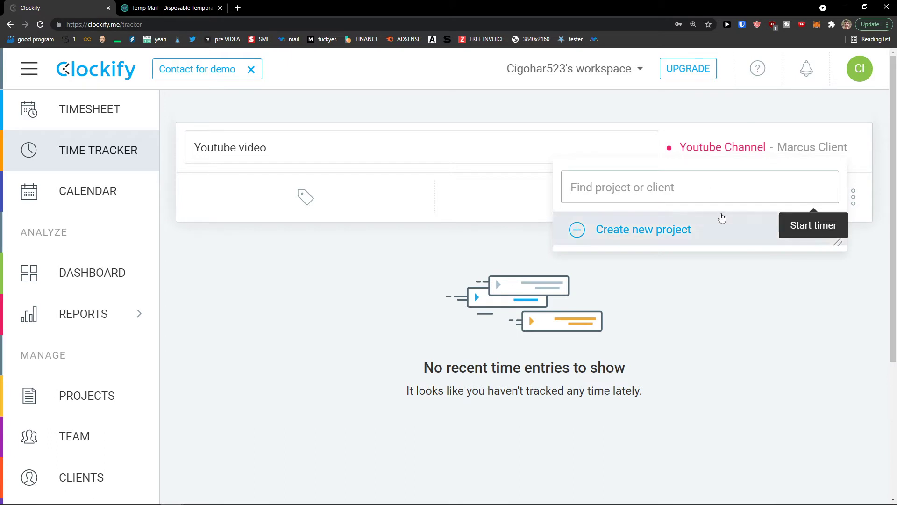
pyautogui.write('m')
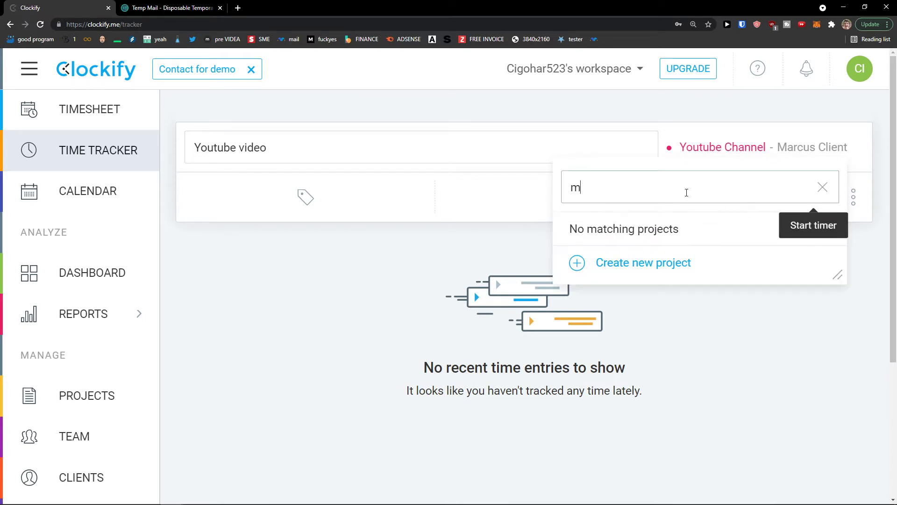
pyautogui.write('arcus client')
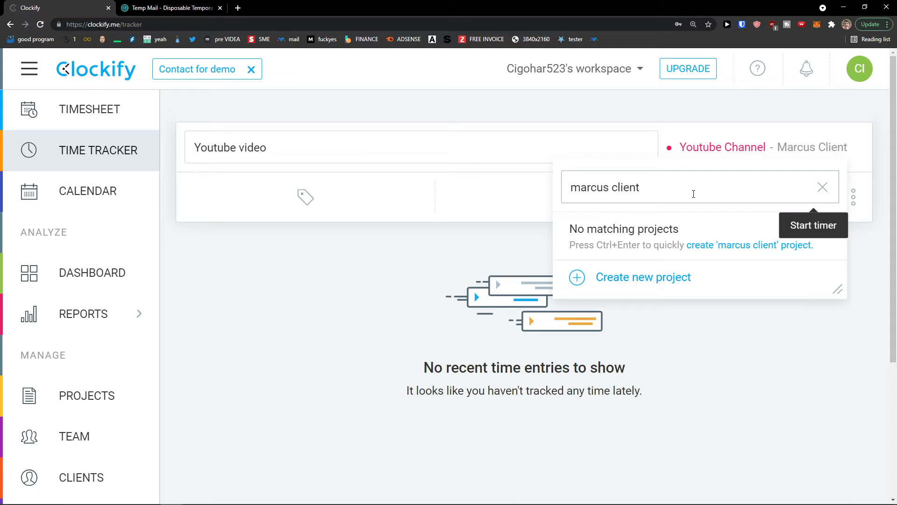
pyautogui.click(725, 317)
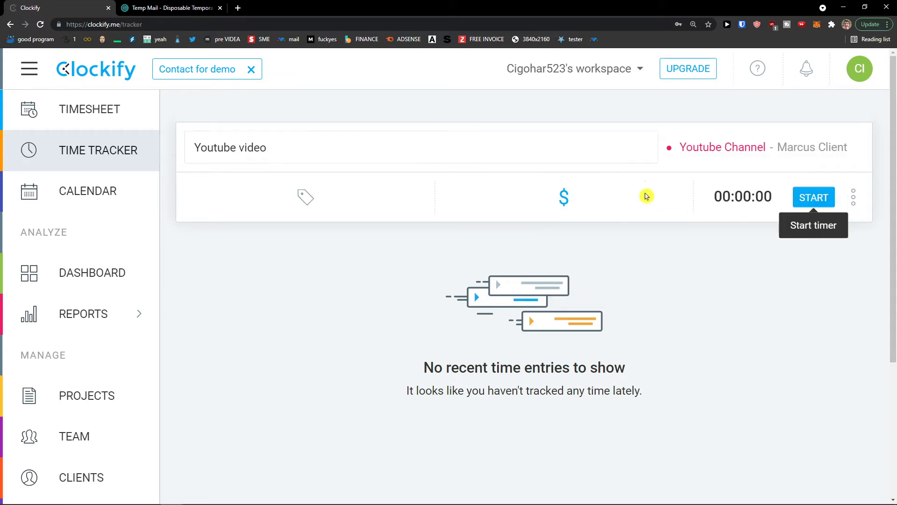
# - Tag the new time entry with "Youtube" and "Youtube video"
pyautogui.click(304, 204)
pyautogui.click(271, 290)
pyautogui.click(282, 318)
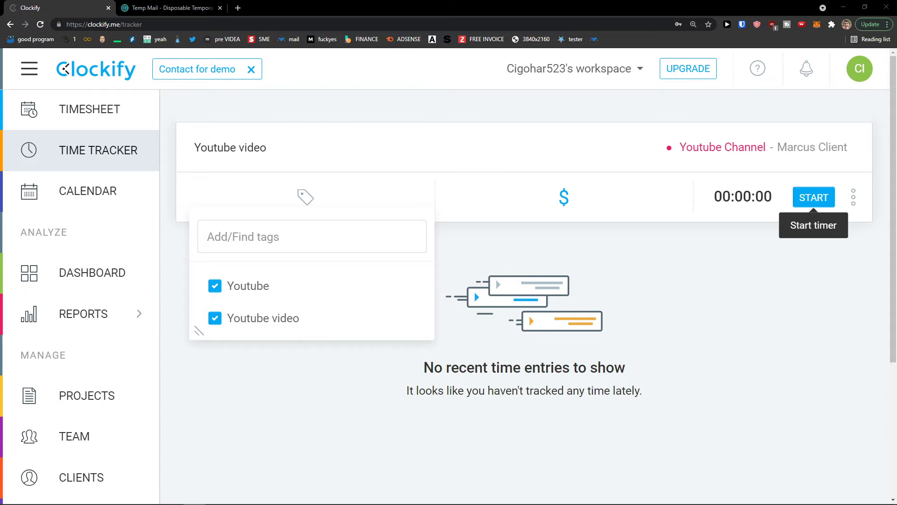
pyautogui.click(569, 206)
pyautogui.click(569, 206)
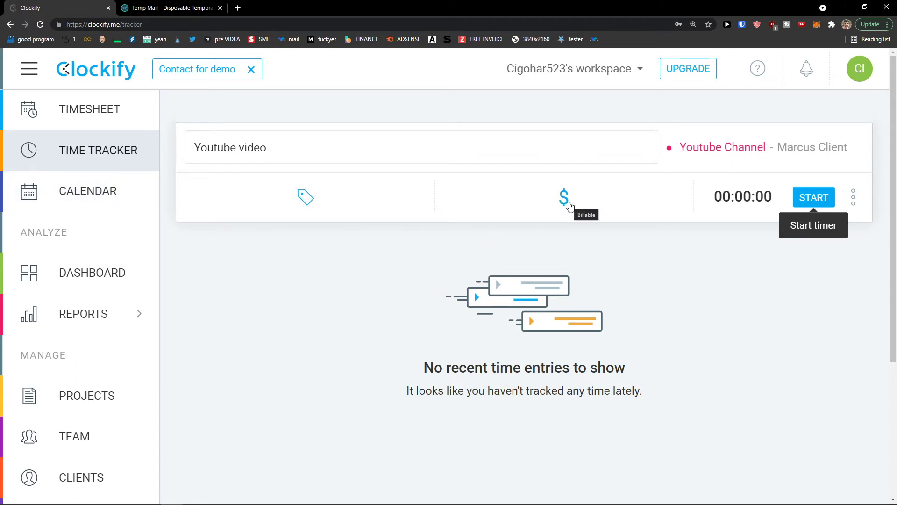
# - Switch the time tracker to Manual mode and back to Timer mode
pyautogui.click(853, 197)
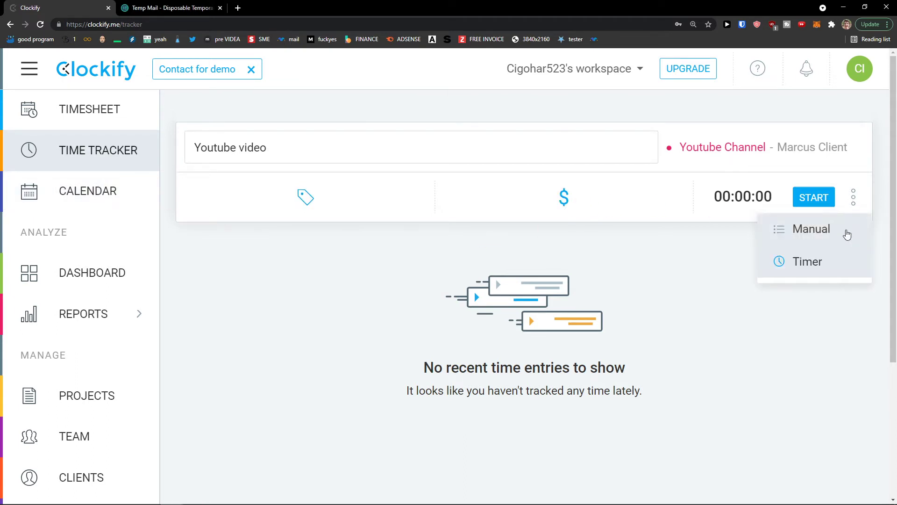
pyautogui.click(849, 232)
pyautogui.click(851, 203)
pyautogui.click(833, 261)
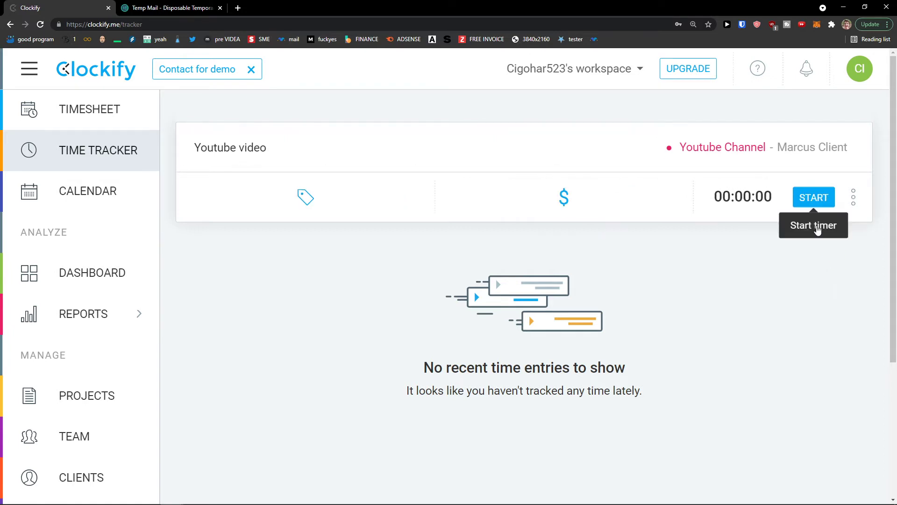
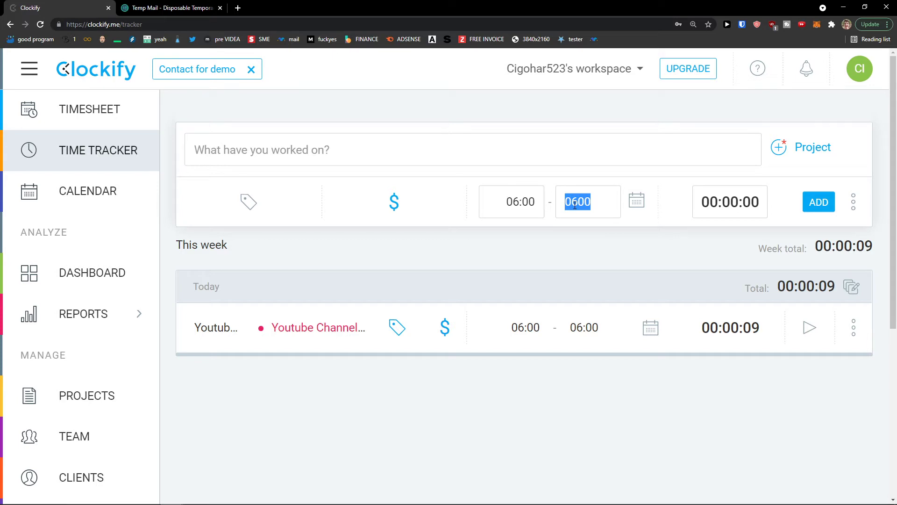
# - Add a manual time entry from 06:00 to 09:00 for the Youtube Channel project, tagged "Youtube" and "Youtube video"
pyautogui.press('Return')
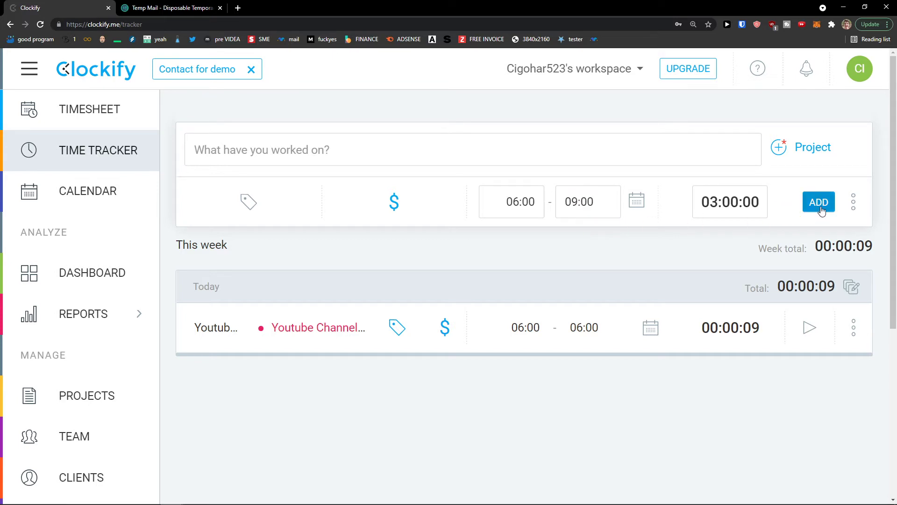
pyautogui.click(263, 209)
pyautogui.click(290, 303)
pyautogui.click(290, 322)
pyautogui.click(800, 147)
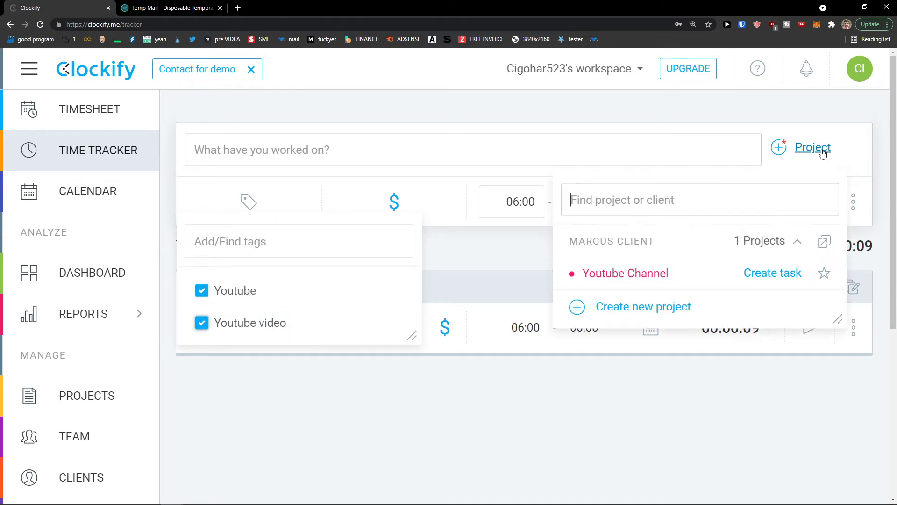
pyautogui.click(665, 272)
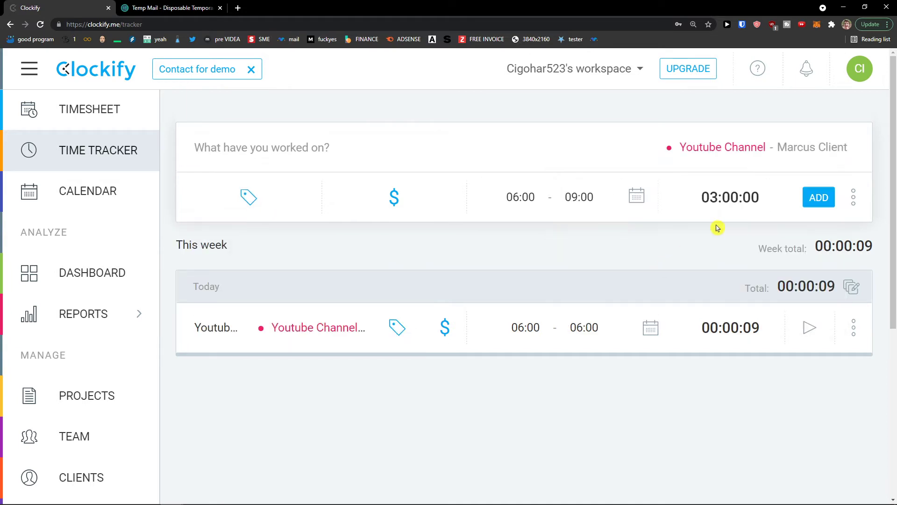
pyautogui.click(818, 198)
pyautogui.scroll(-1, 531, 262)
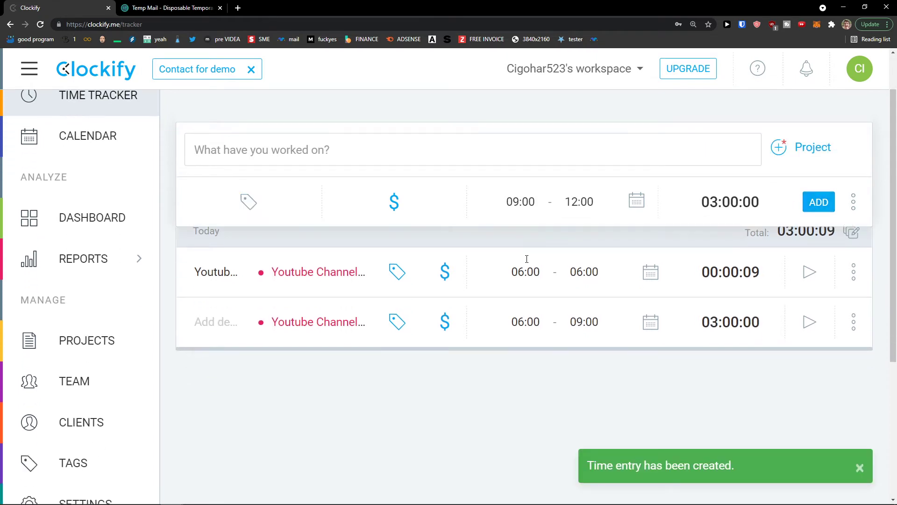
# - Set the description of the 06:00 to 09:00 time entry to "Youtube video"
pyautogui.click(212, 329)
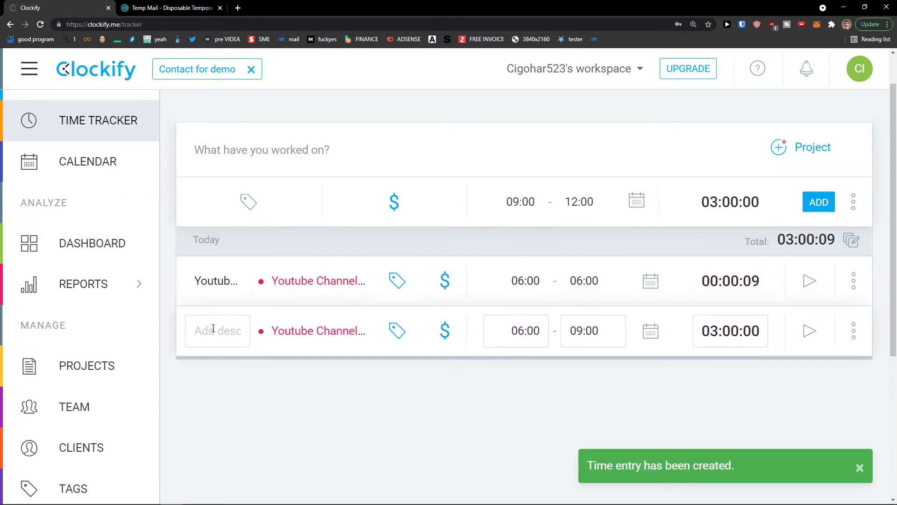
pyautogui.write('Yiutube video')
pyautogui.press('Return')
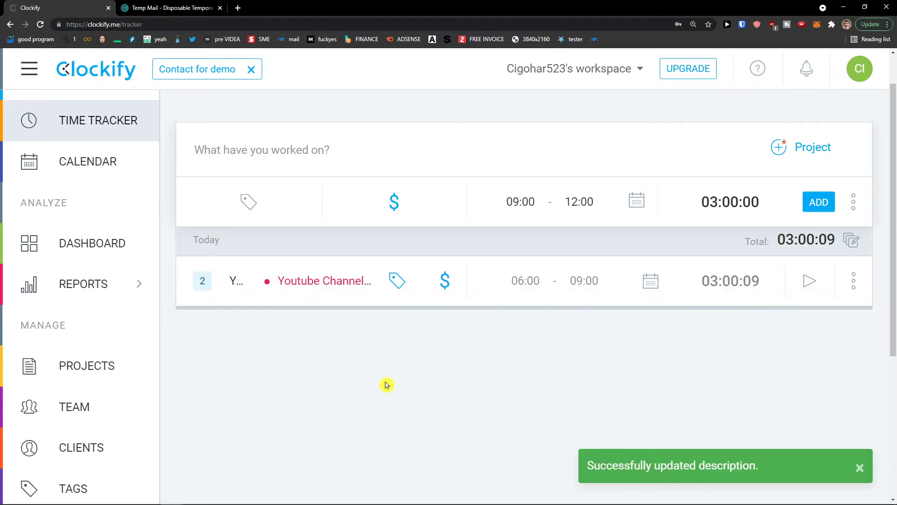
# - Expand today's grouped Youtube video entries and view the duplicate and delete options of the first entry in the group
pyautogui.click(202, 281)
pyautogui.click(203, 283)
pyautogui.click(203, 287)
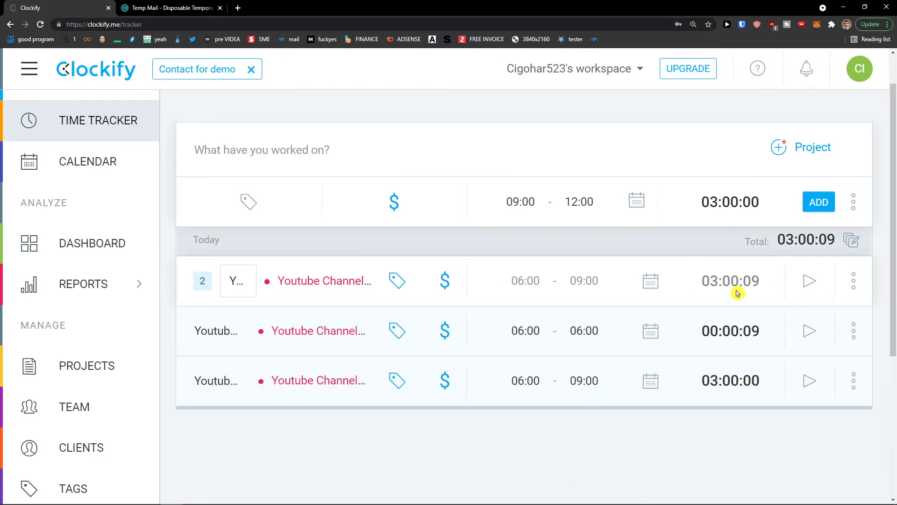
pyautogui.click(856, 333)
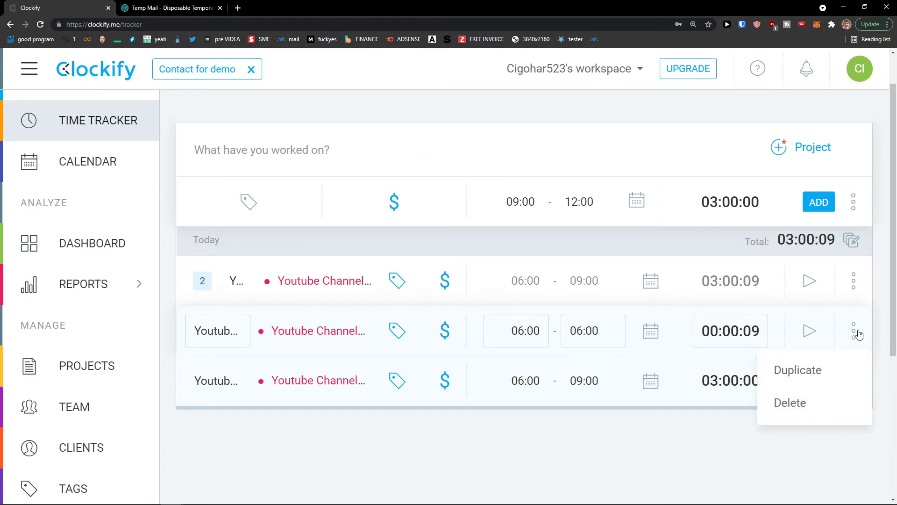
pyautogui.click(730, 330)
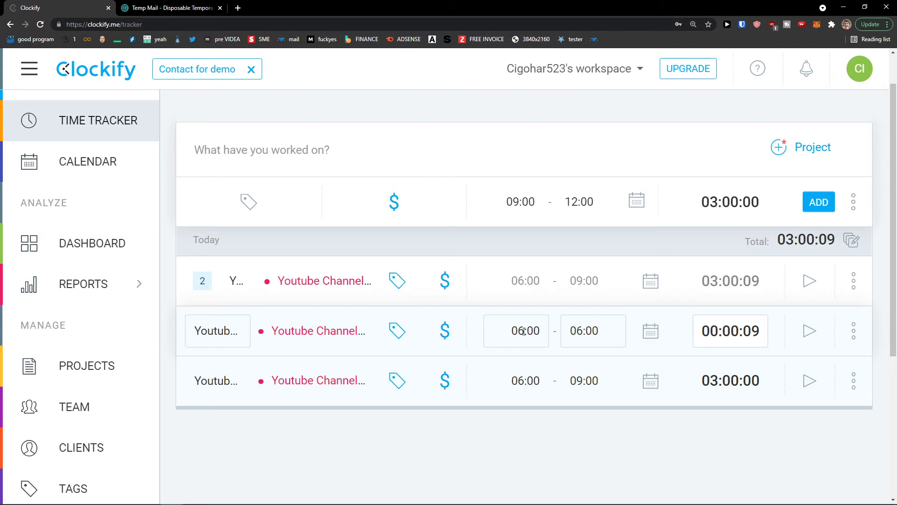
# - Continue the timer from the first grouped Youtube video entry and discard the running timer
pyautogui.click(810, 331)
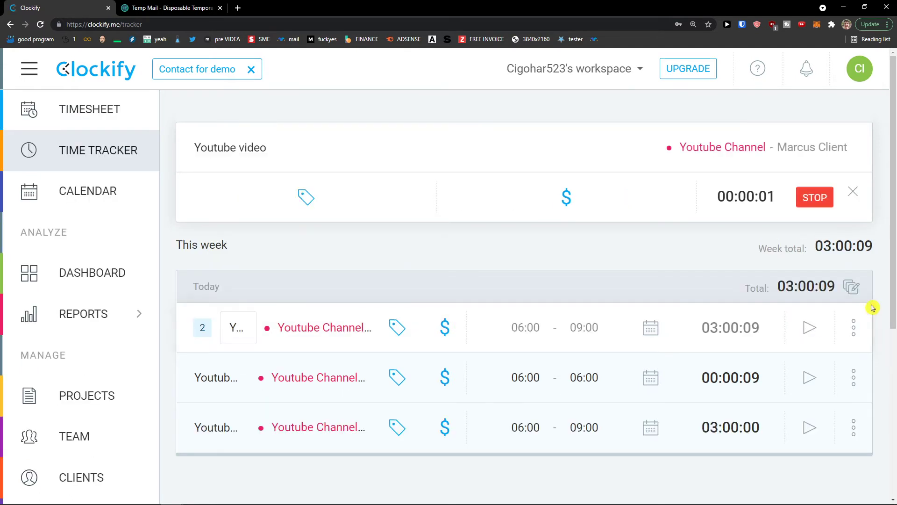
pyautogui.click(854, 200)
pyautogui.click(820, 253)
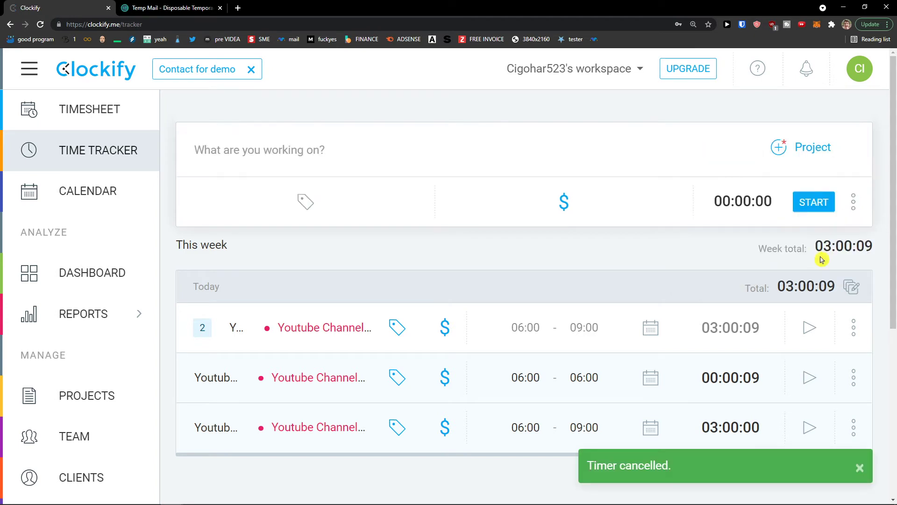
pyautogui.scroll(-1, 815, 338)
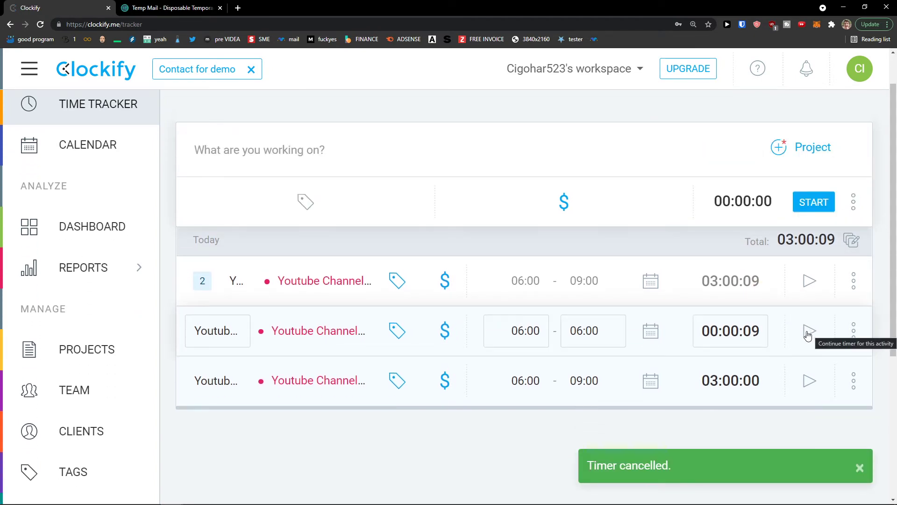
pyautogui.scroll(1, 808, 336)
pyautogui.scroll(-1, 800, 329)
pyautogui.scroll(1, 589, 285)
pyautogui.scroll(-1, 461, 272)
pyautogui.scroll(1, 374, 285)
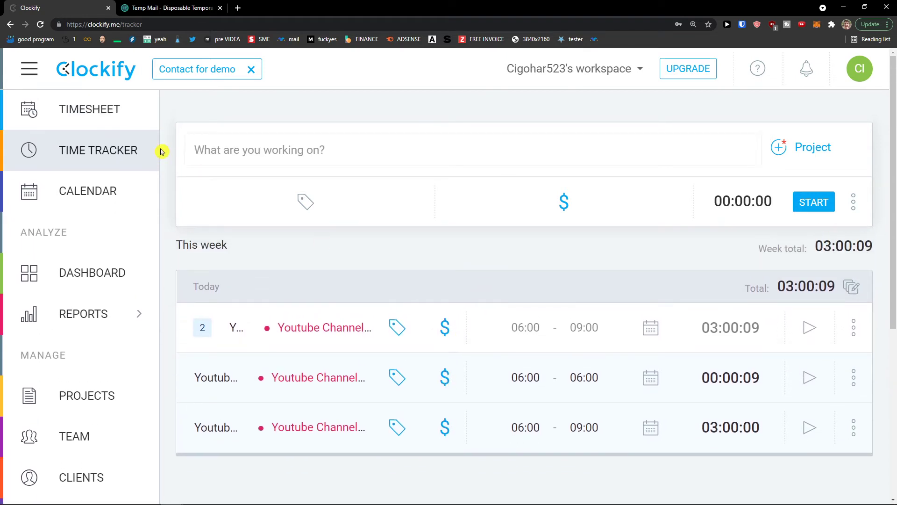
# - Open the timesheet and examine this week's daily time fields for the Youtube Channel project
pyautogui.click(117, 110)
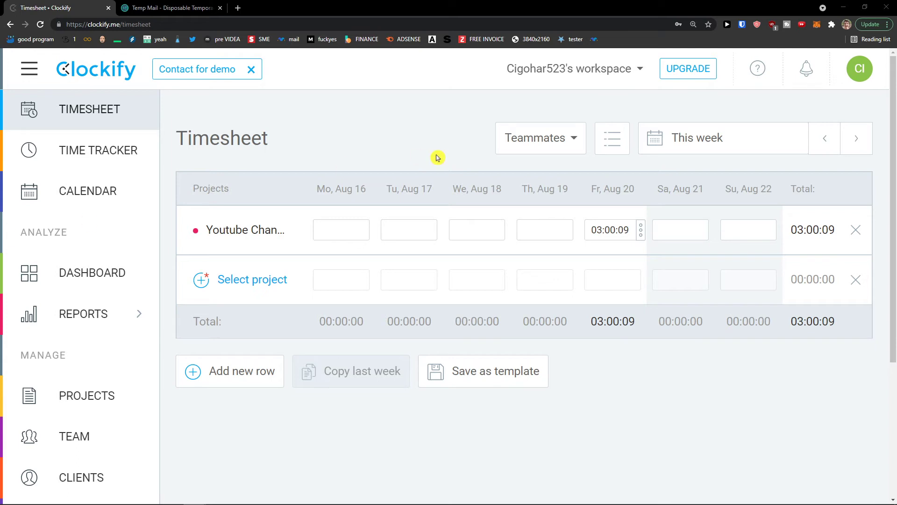
pyautogui.hotkey('ctrl', '-')
pyautogui.hotkey('ctrl', '+')
pyautogui.click(354, 239)
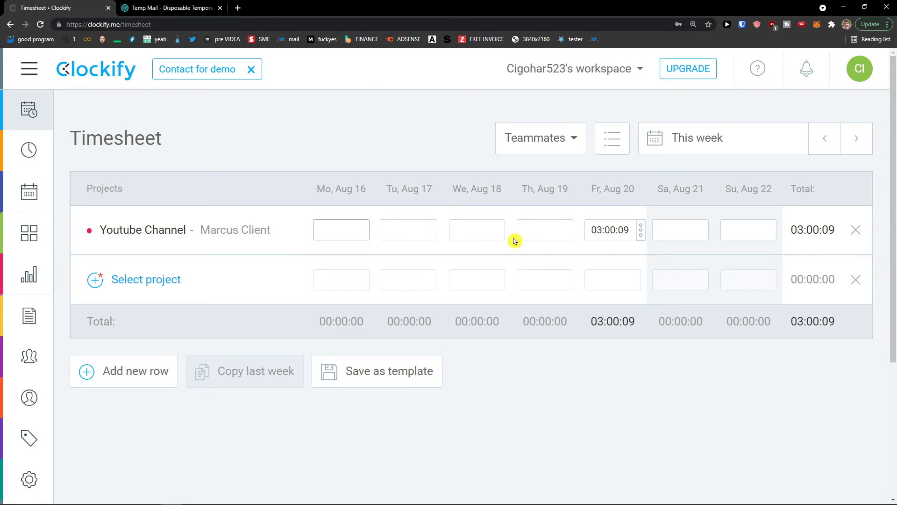
pyautogui.click(392, 236)
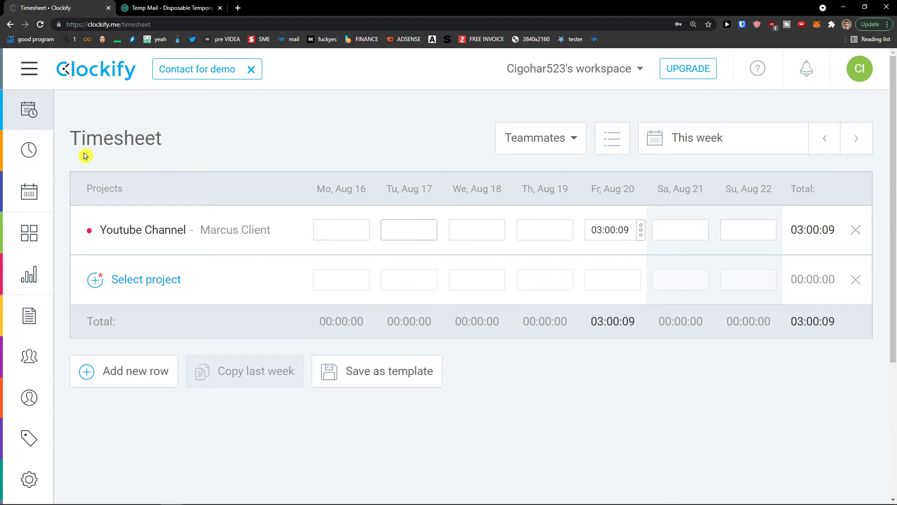
# - Glance at the time tracker, return to this week's timesheet and add a new project row
pyautogui.click(28, 151)
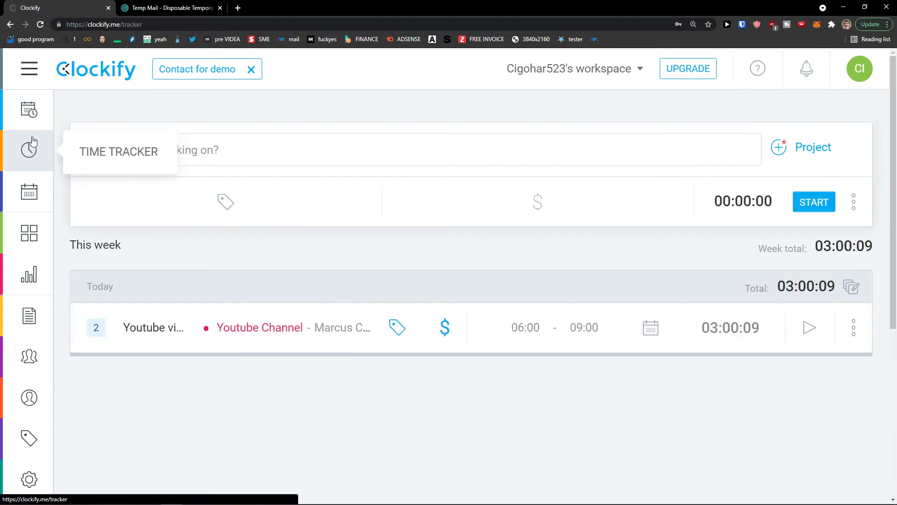
pyautogui.click(29, 110)
pyautogui.click(392, 234)
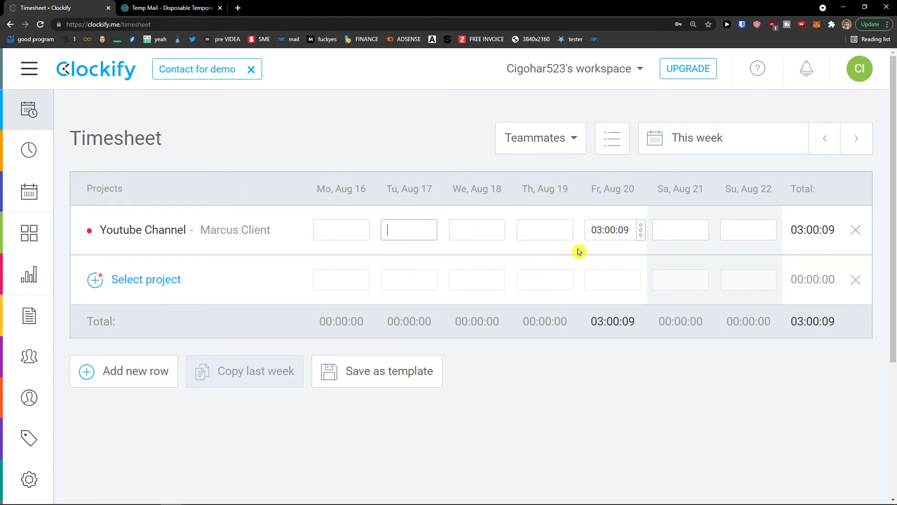
pyautogui.click(140, 363)
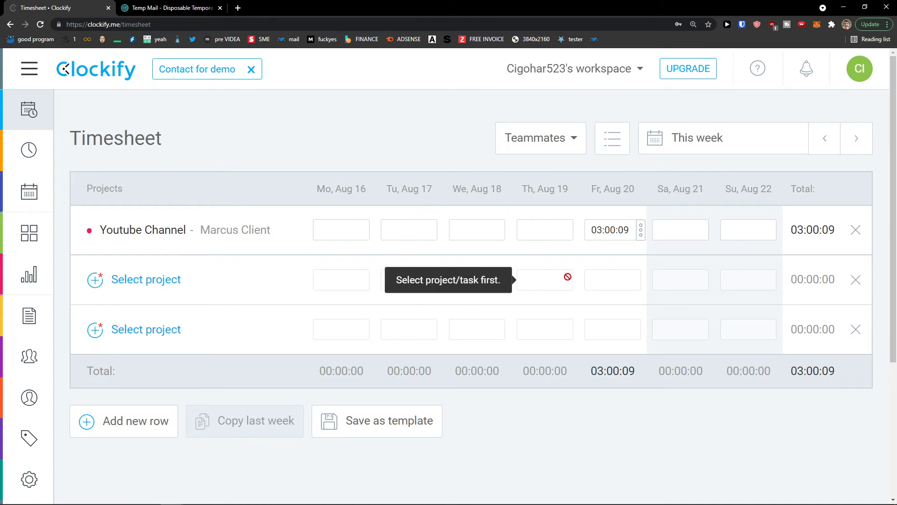
# - Log 01:00:00 for the Youtube Channel project on We, Aug 18 and check the row's weekly total
pyautogui.click(469, 231)
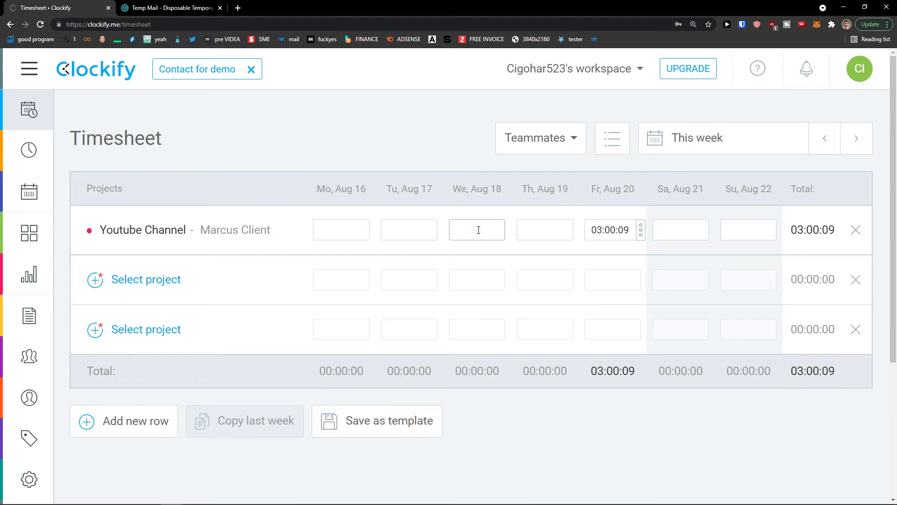
pyautogui.write('1')
pyautogui.press('Return')
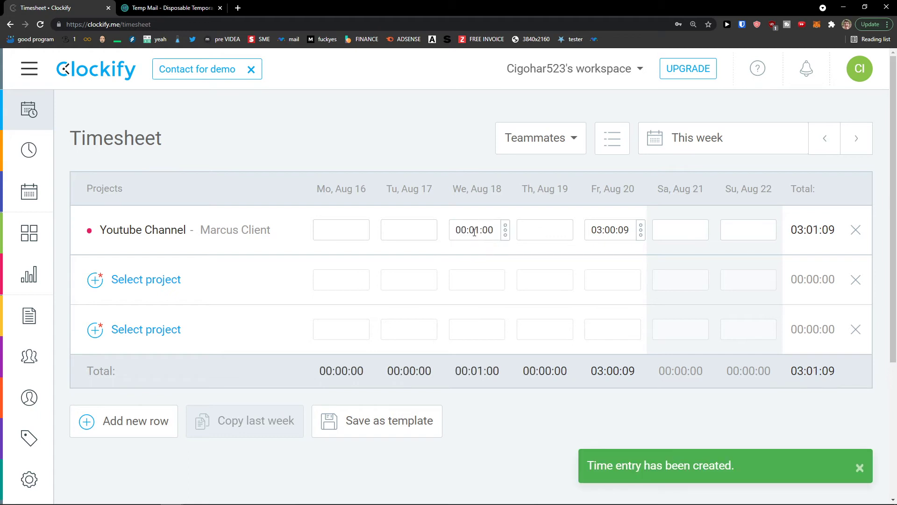
pyautogui.moveTo(461, 232); pyautogui.dragTo(466, 232)
pyautogui.write('00')
pyautogui.click(473, 255)
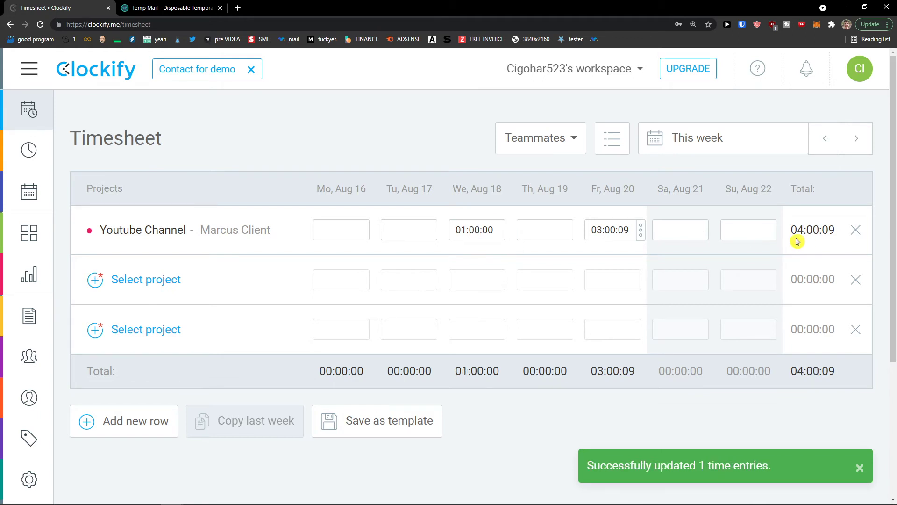
pyautogui.moveTo(791, 230); pyautogui.dragTo(829, 231)
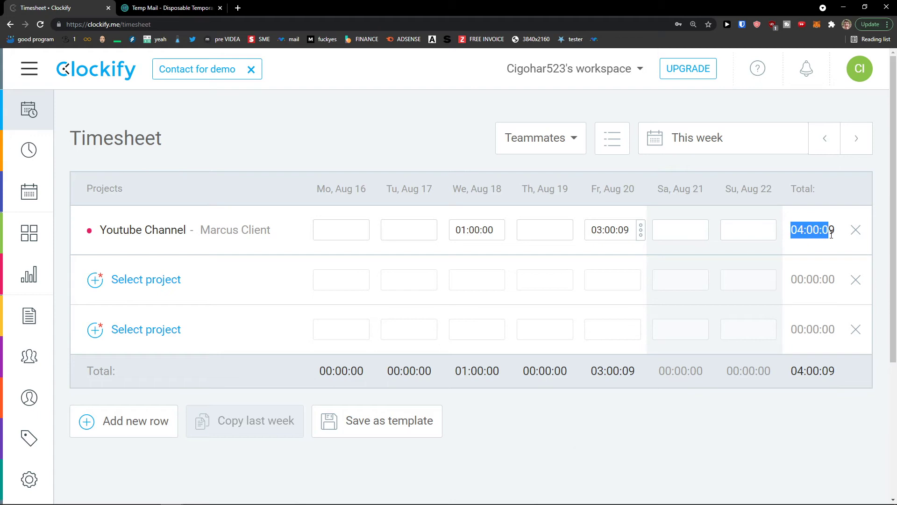
# - Open the dashboard and examine this week's tracked time by day, the project breakdown and the most tracked activities
pyautogui.click(46, 237)
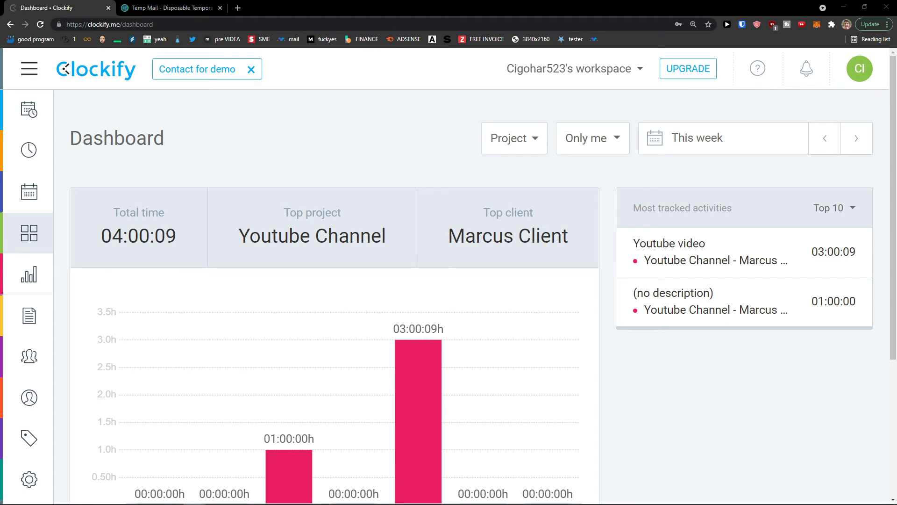
pyautogui.scroll(-2, 308, 363)
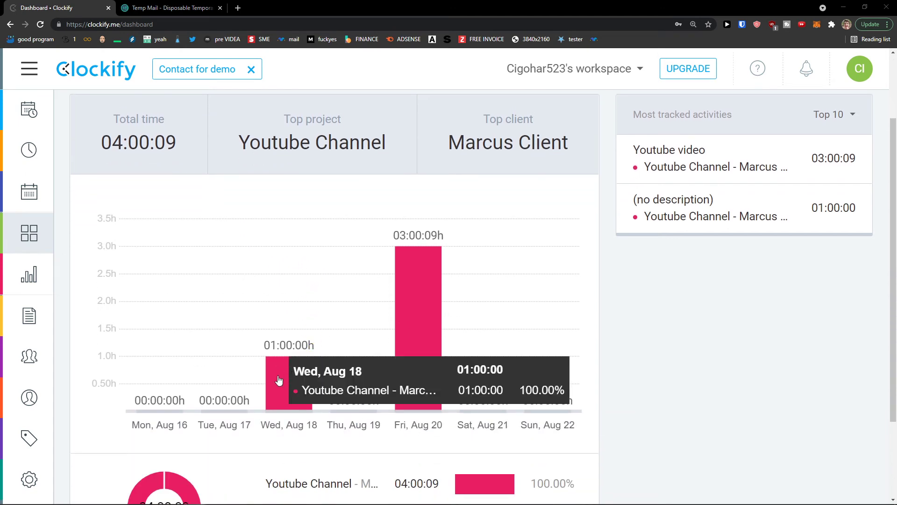
pyautogui.scroll(1, 286, 395)
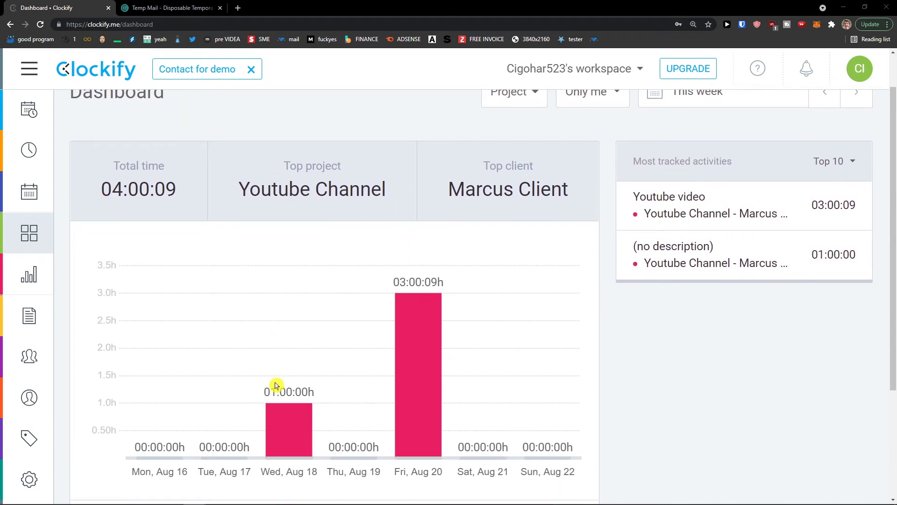
pyautogui.moveTo(407, 343)
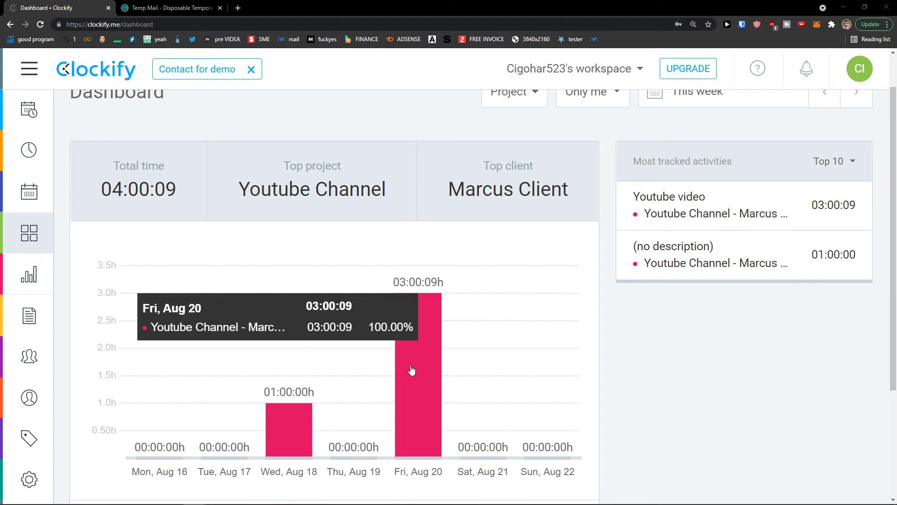
pyautogui.scroll(-3, 413, 370)
pyautogui.moveTo(259, 391); pyautogui.dragTo(565, 427)
pyautogui.scroll(2, 482, 422)
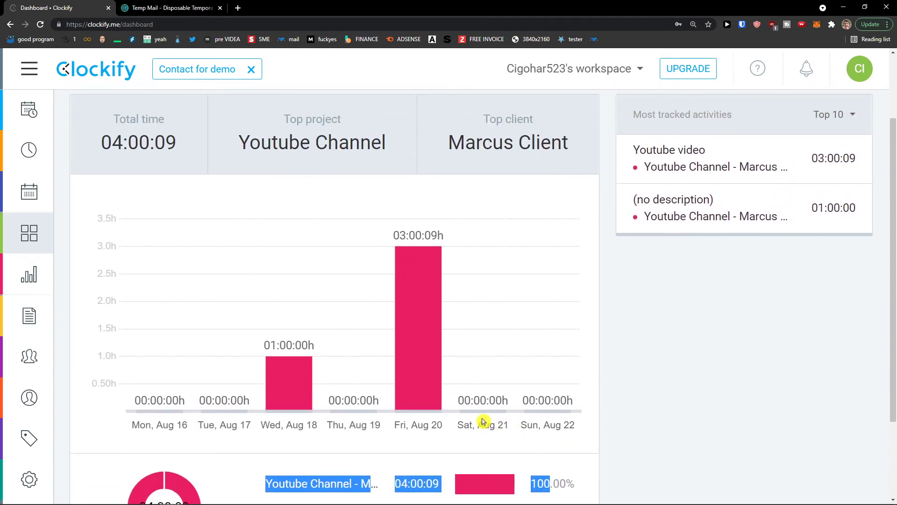
pyautogui.scroll(2, 482, 422)
pyautogui.scroll(-1, 520, 375)
pyautogui.scroll(1, 629, 335)
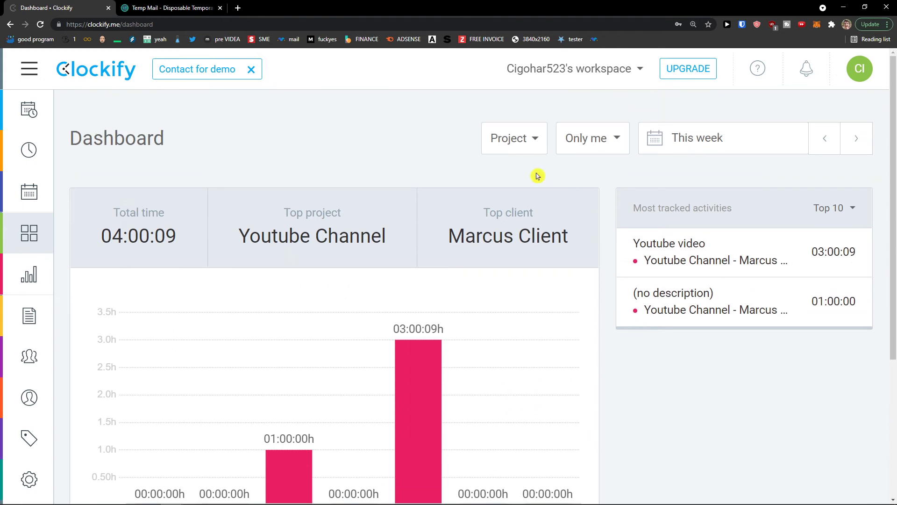
# - View the dashboard's Project/Billability grouping choices and its Only me/Team choices, keeping the current selections
pyautogui.click(532, 143)
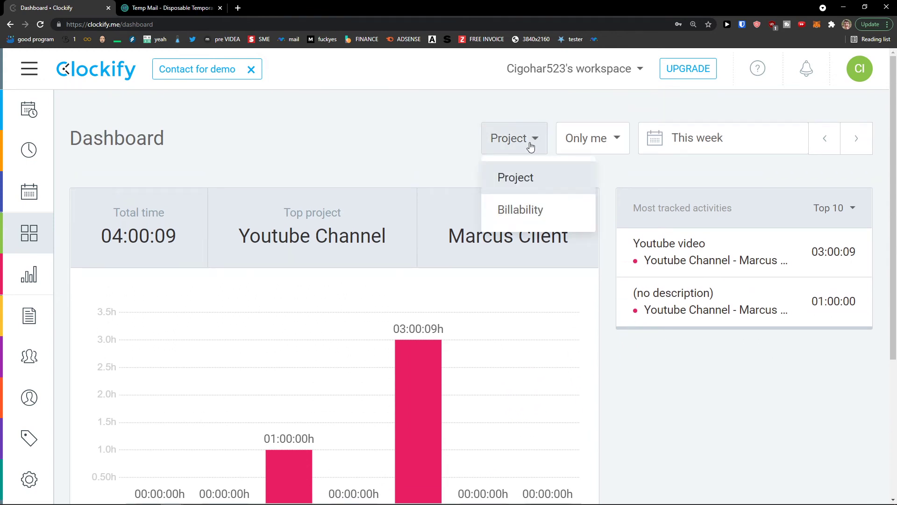
pyautogui.click(578, 149)
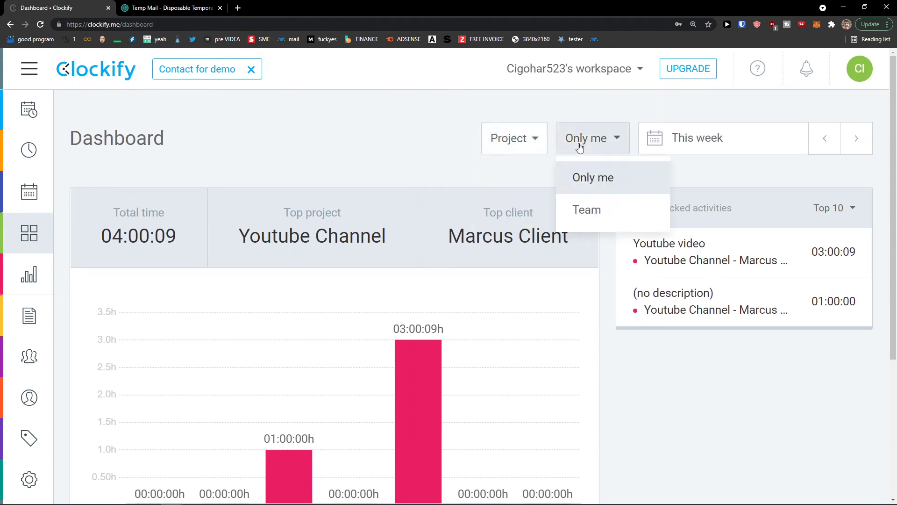
pyautogui.click(383, 162)
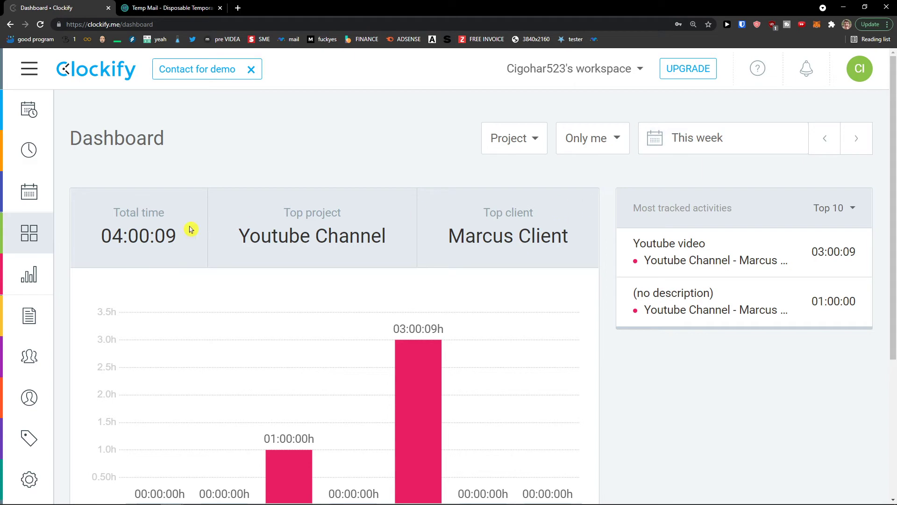
# - Open this week's summary report and examine its daily chart, project breakdown and billable totals
pyautogui.click(31, 274)
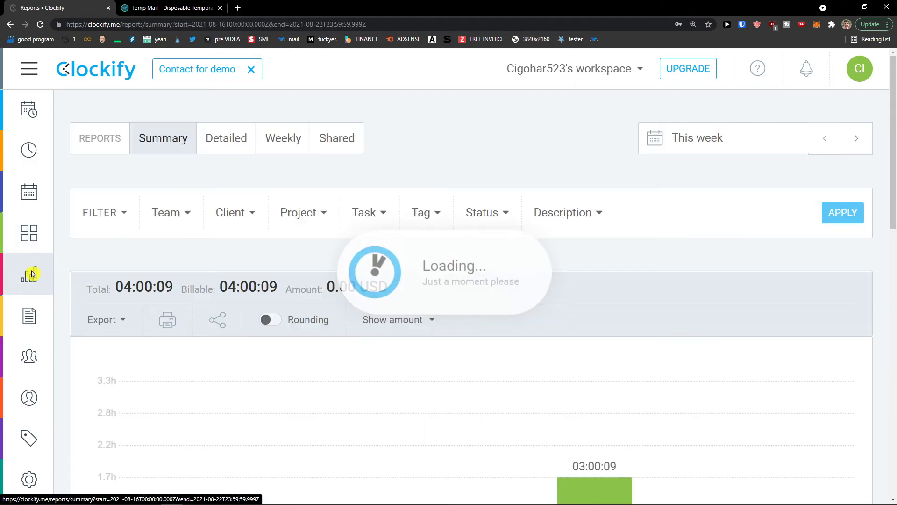
pyautogui.scroll(-4, 234, 256)
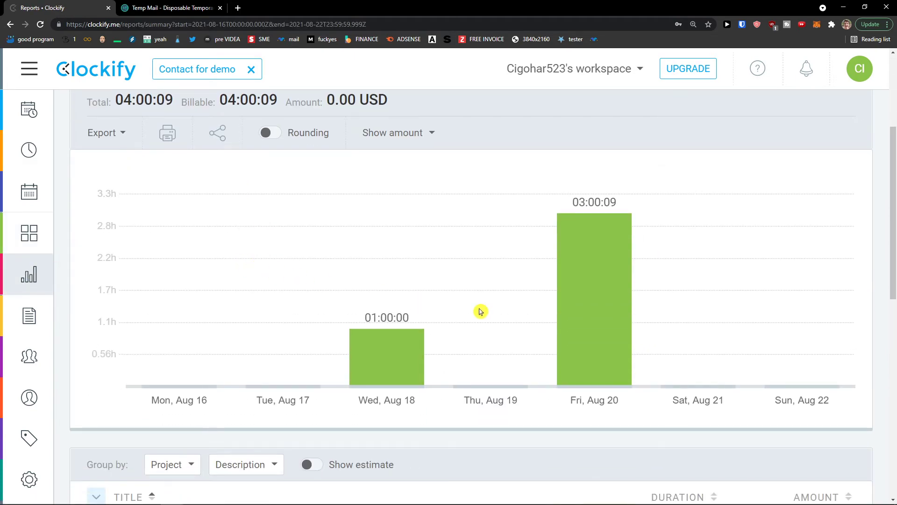
pyautogui.scroll(-6, 481, 311)
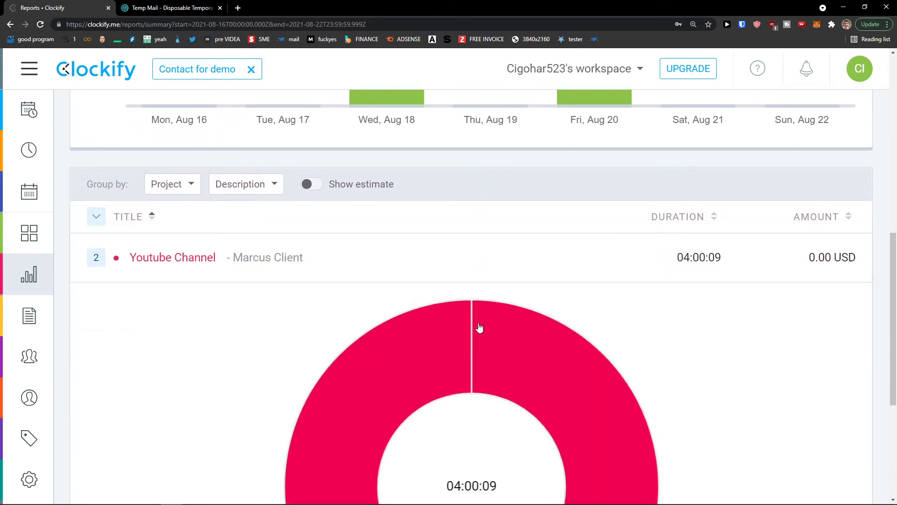
pyautogui.scroll(4, 481, 328)
pyautogui.scroll(3, 579, 319)
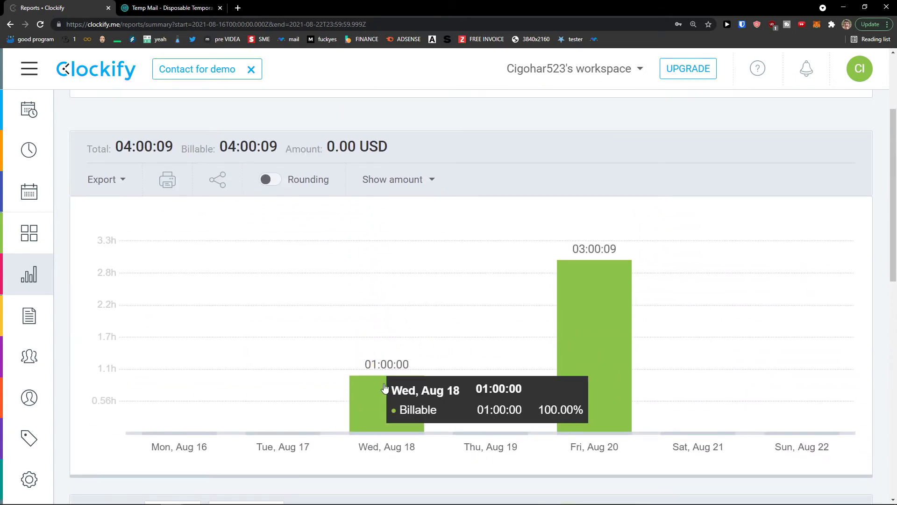
pyautogui.scroll(1, 603, 344)
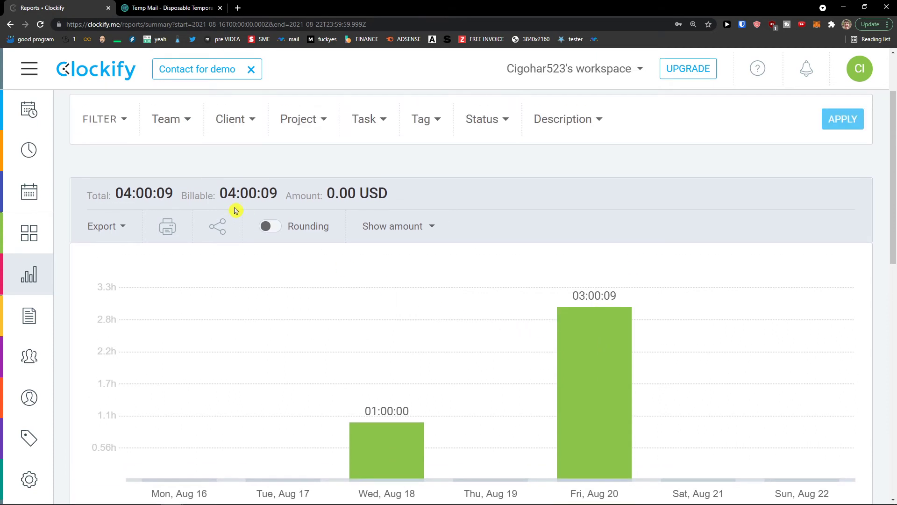
pyautogui.scroll(1, 222, 232)
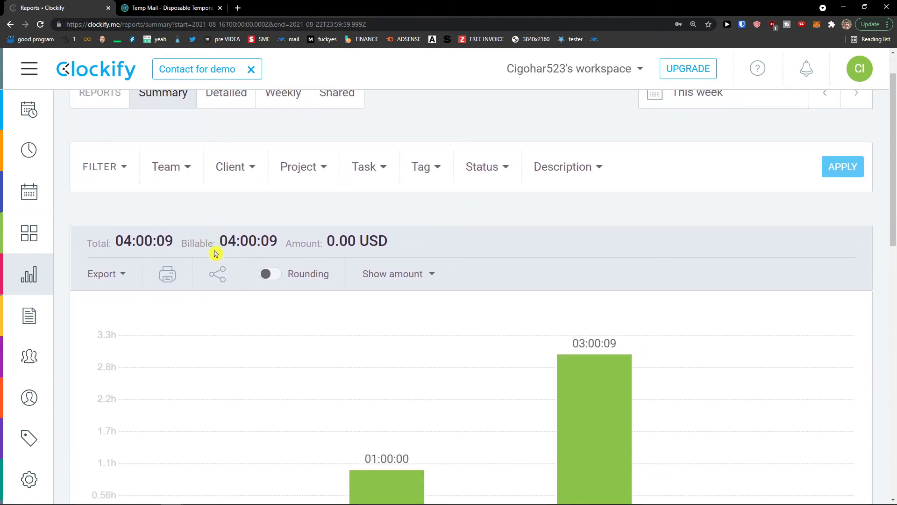
# - Export this week's summary report as a PDF and open the downloaded file
pyautogui.click(108, 276)
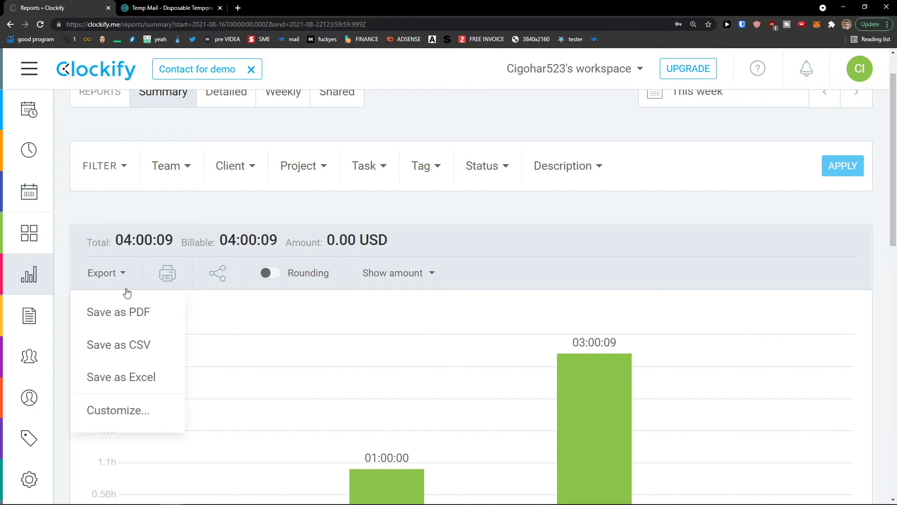
pyautogui.click(130, 311)
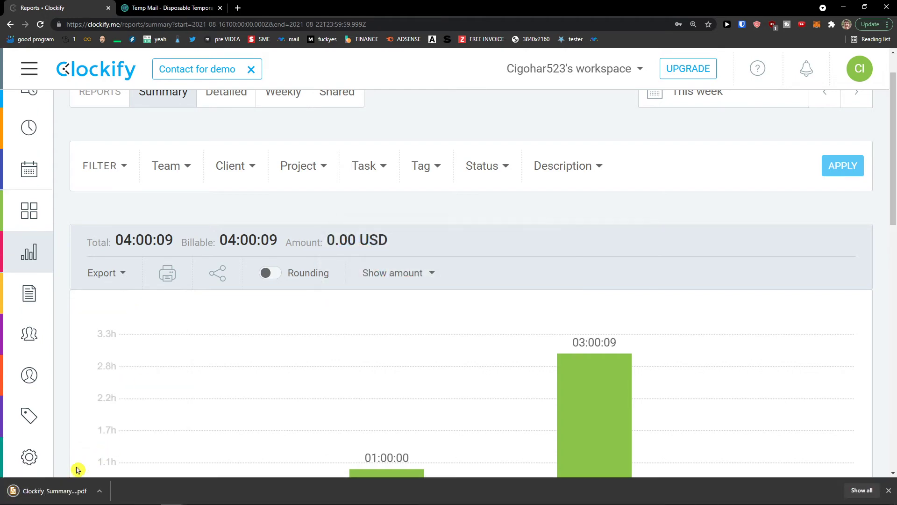
pyautogui.click(55, 490)
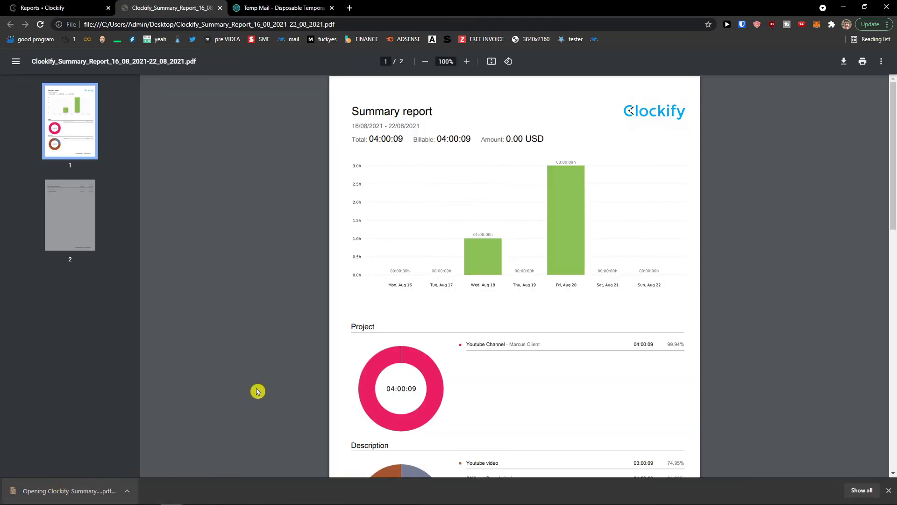
# - Look through both pages of the exported summary report PDF and return to the Clockify reports
pyautogui.scroll(-7, 257, 391)
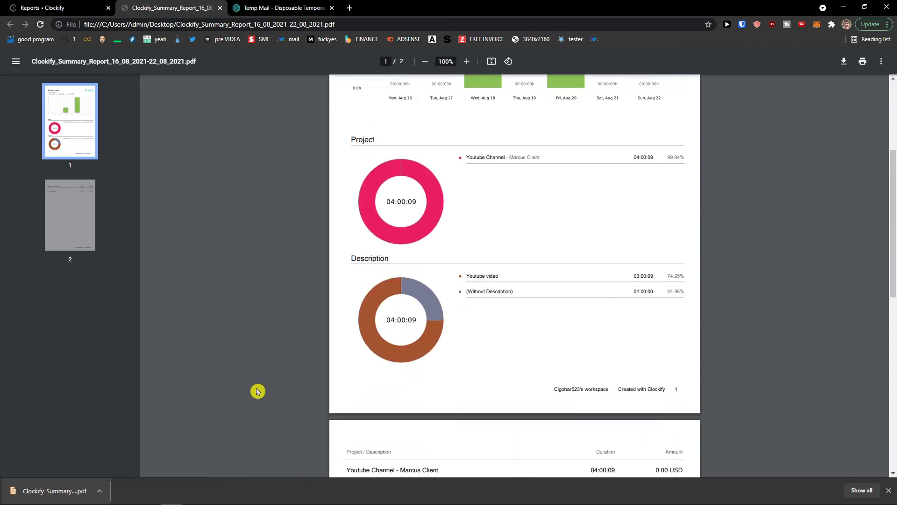
pyautogui.scroll(-2, 256, 390)
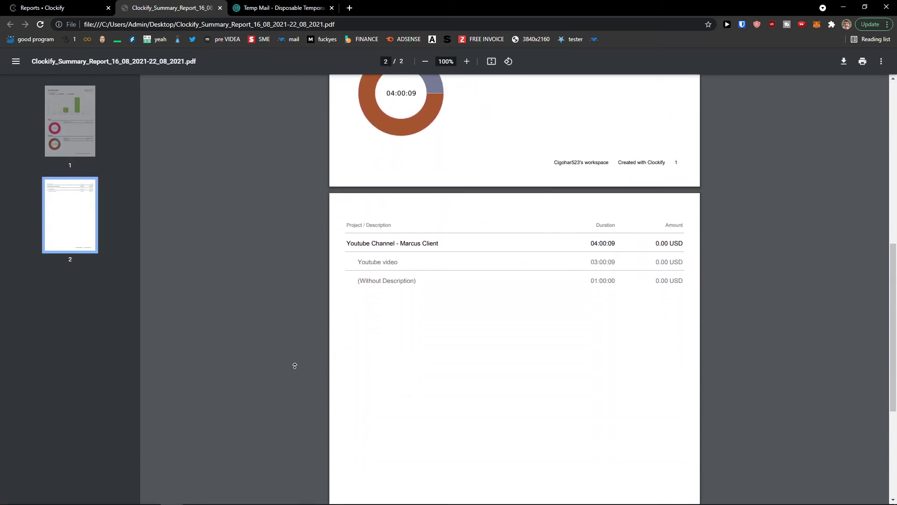
pyautogui.scroll(2, 294, 363)
pyautogui.scroll(6, 302, 324)
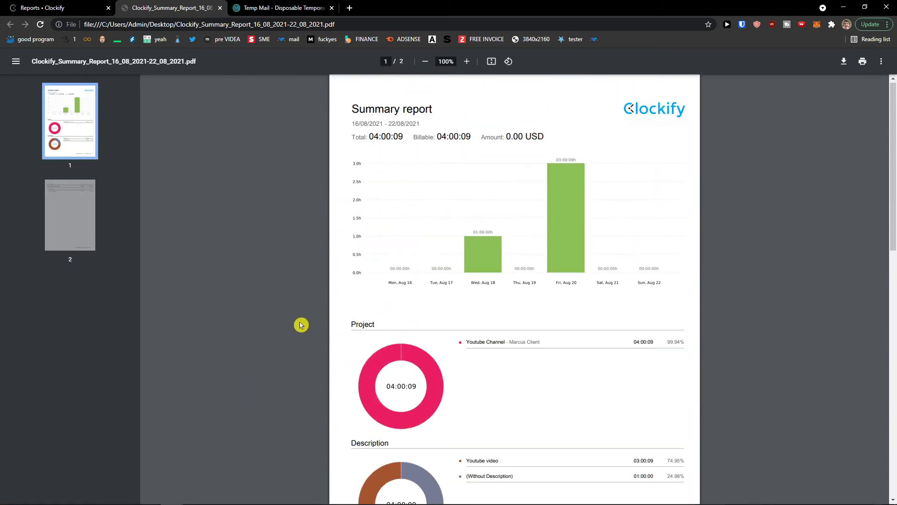
pyautogui.scroll(-3, 330, 320)
pyautogui.scroll(-9, 370, 327)
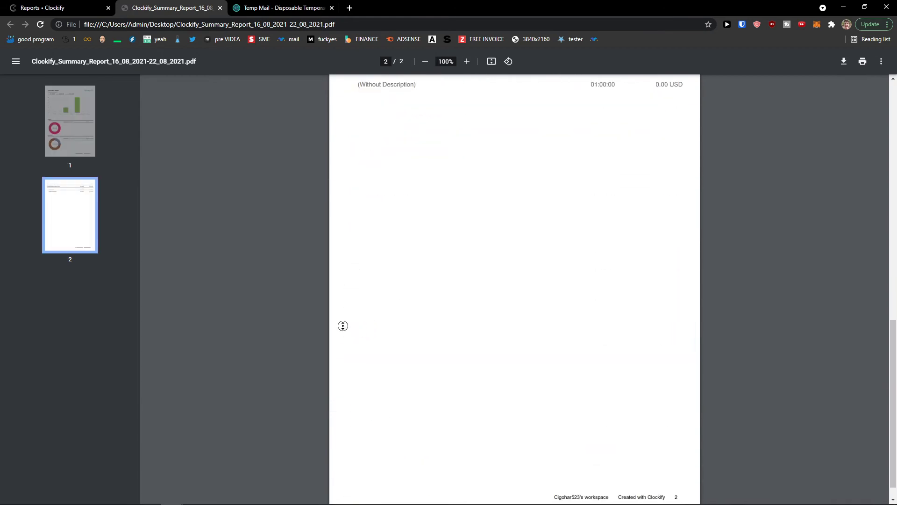
pyautogui.scroll(13, 327, 261)
pyautogui.click(87, 8)
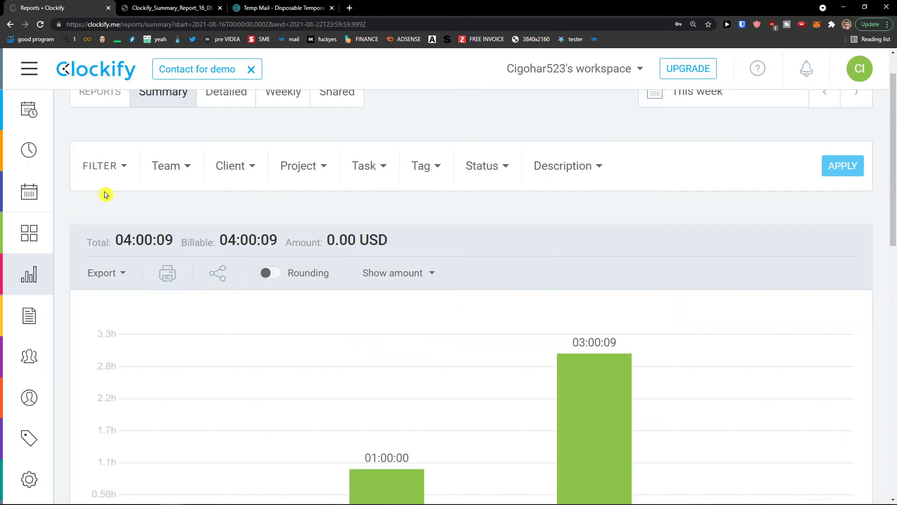
# - Open the Youtube Channel project from the projects list and examine its status, including billable hours, amount and tasks
pyautogui.click(28, 320)
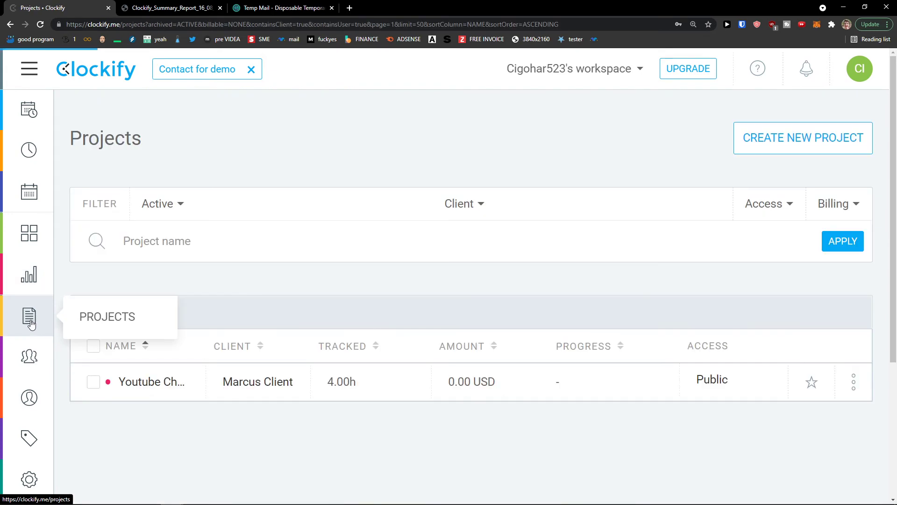
pyautogui.click(447, 384)
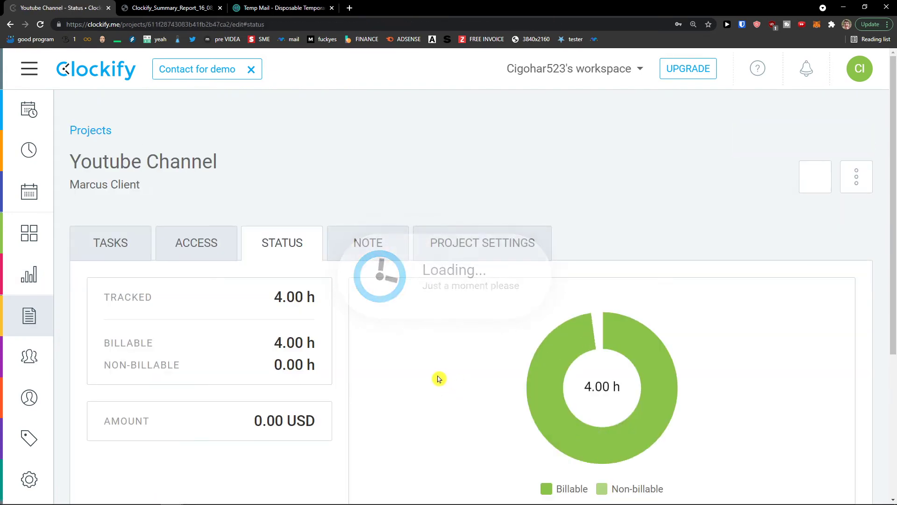
pyautogui.click(47, 317)
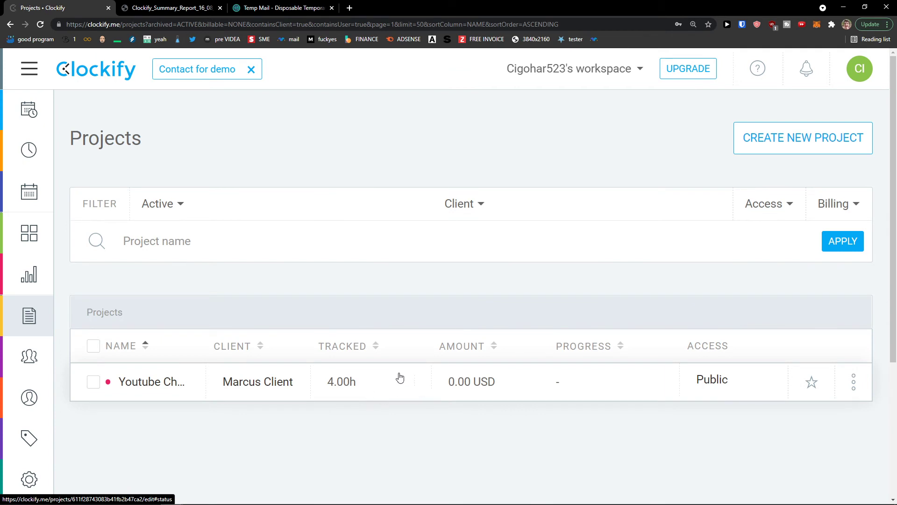
pyautogui.click(396, 382)
pyautogui.scroll(-3, 348, 379)
pyautogui.scroll(-1, 348, 380)
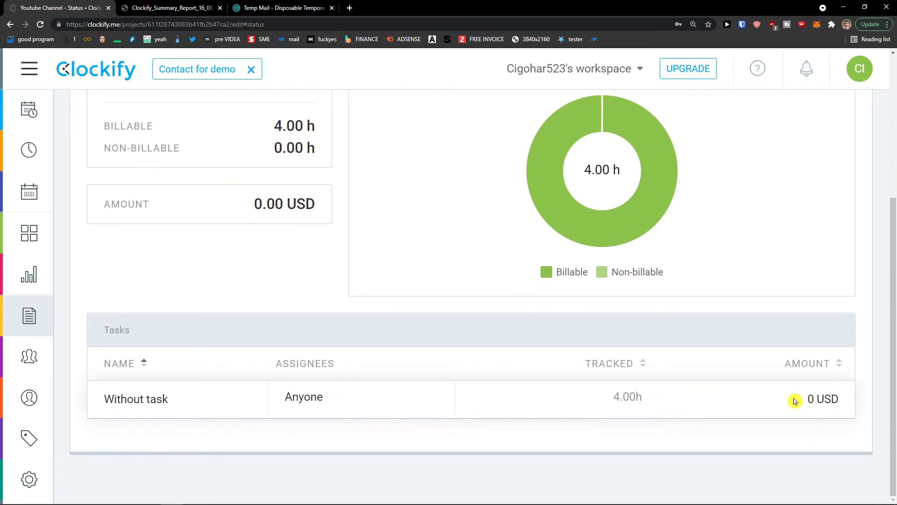
pyautogui.scroll(1, 642, 386)
pyautogui.scroll(3, 561, 355)
# - Add a task named Youtuber Description to the Youtube Channel project
pyautogui.click(111, 199)
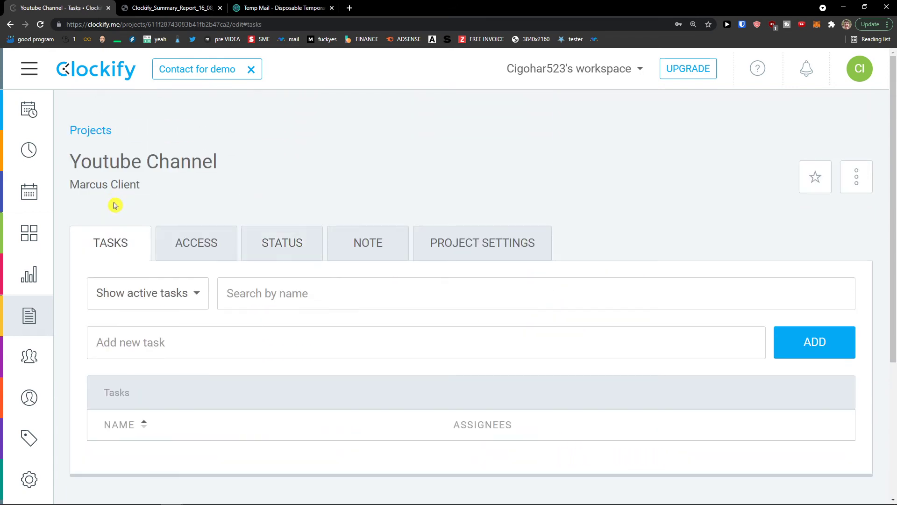
pyautogui.scroll(-1, 197, 278)
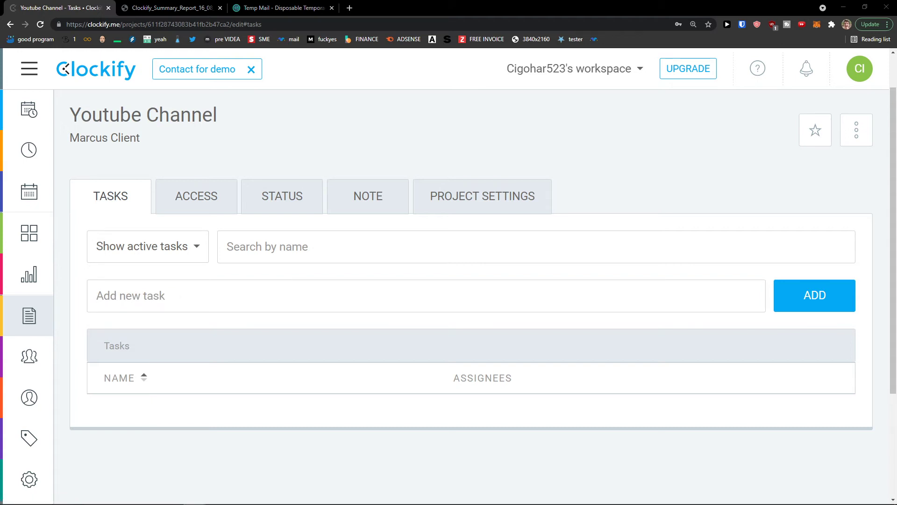
pyautogui.click(242, 305)
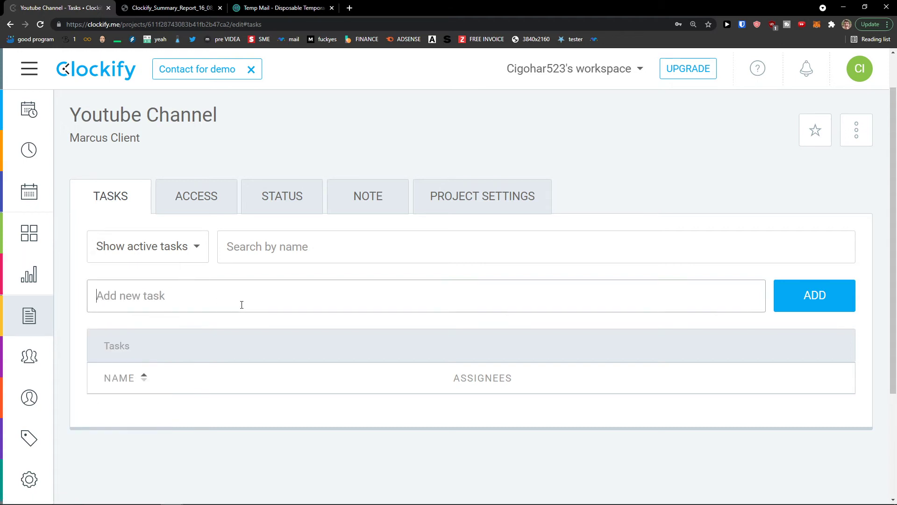
pyautogui.write('Yout')
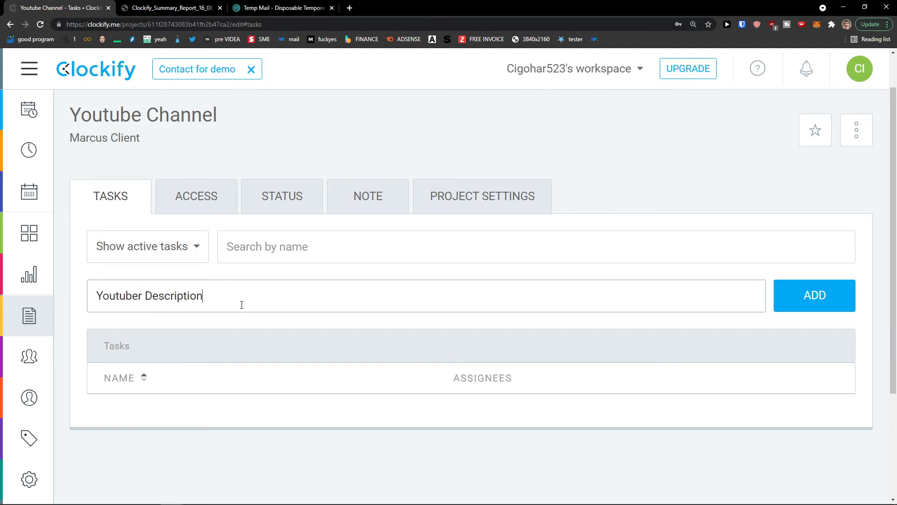
pyautogui.write('uber Description')
pyautogui.click(813, 295)
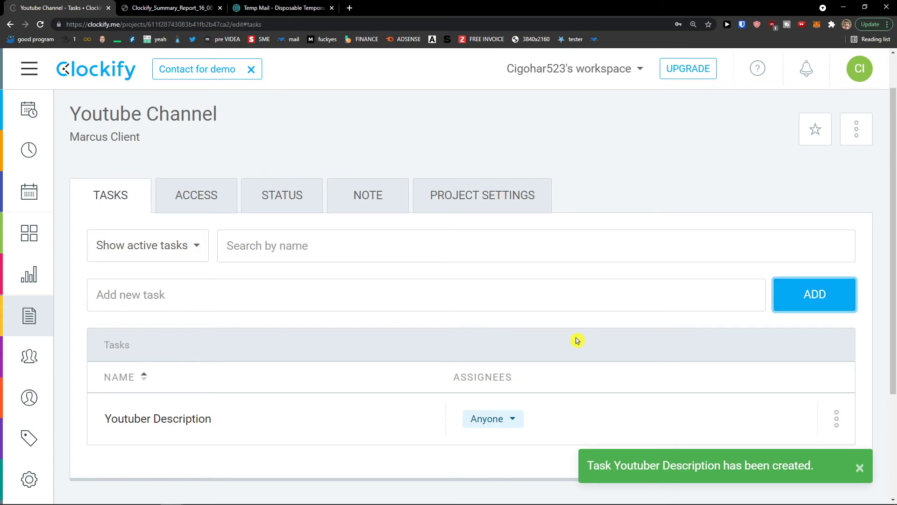
# - Assign the Youtuber Description task to the workspace's listed user
pyautogui.scroll(-1, 537, 346)
pyautogui.scroll(-1, 449, 351)
pyautogui.click(509, 326)
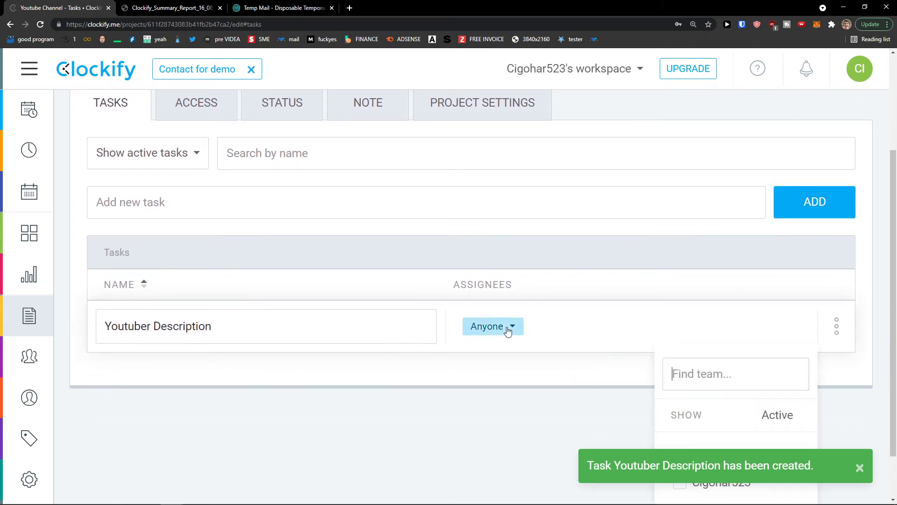
pyautogui.scroll(-1, 672, 411)
pyautogui.click(730, 425)
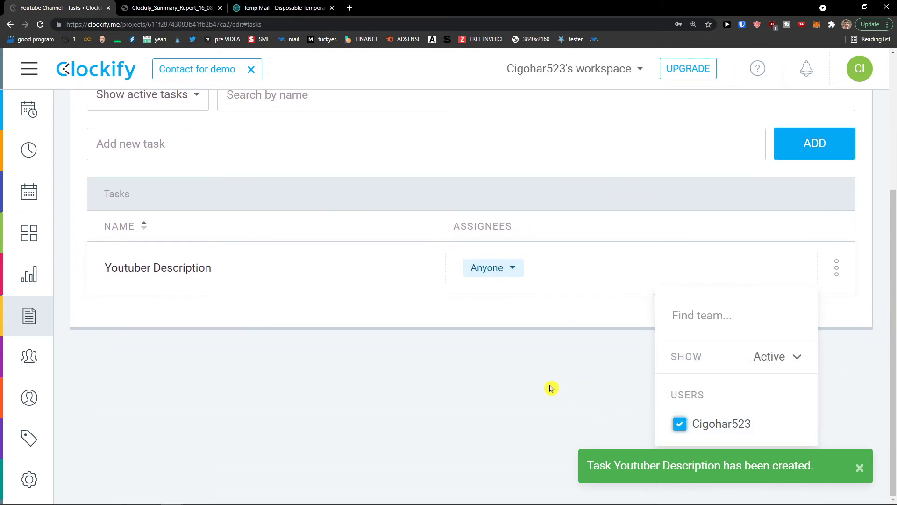
pyautogui.click(548, 384)
# - Examine the project's access, status and note sections and its settings down to the billable rate
pyautogui.scroll(3, 542, 381)
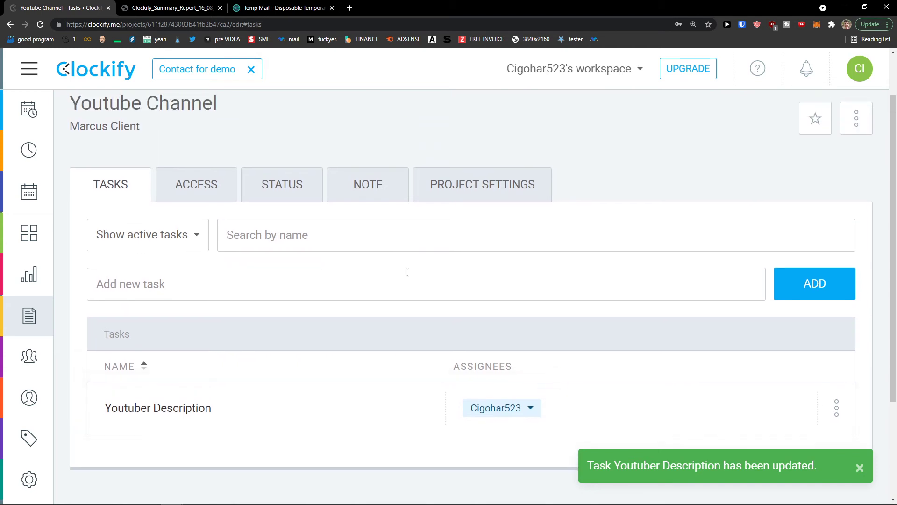
pyautogui.click(225, 192)
pyautogui.scroll(2, 247, 260)
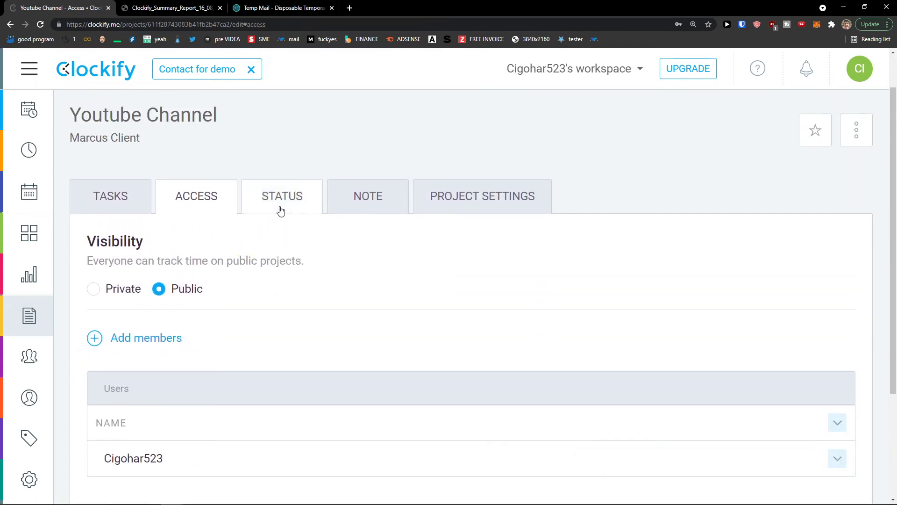
pyautogui.click(282, 211)
pyautogui.scroll(-2, 320, 232)
pyautogui.scroll(-3, 320, 232)
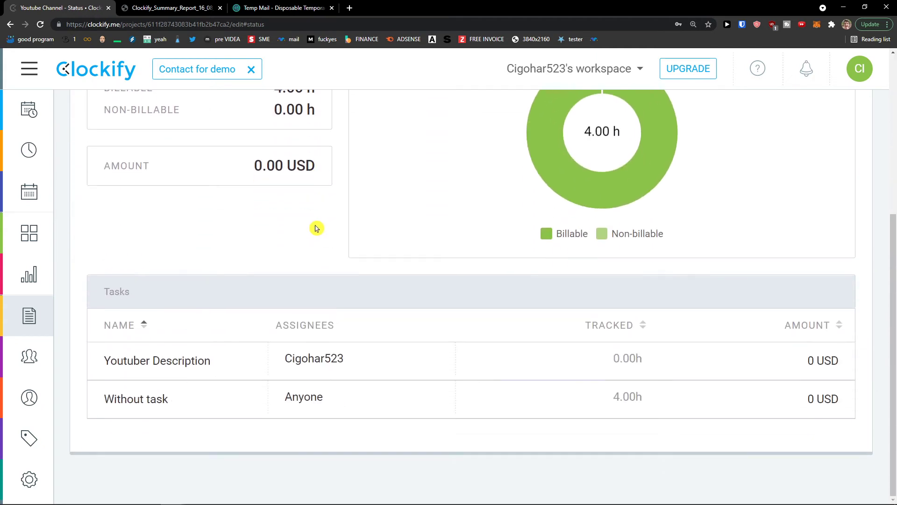
pyautogui.scroll(3, 318, 219)
pyautogui.click(365, 188)
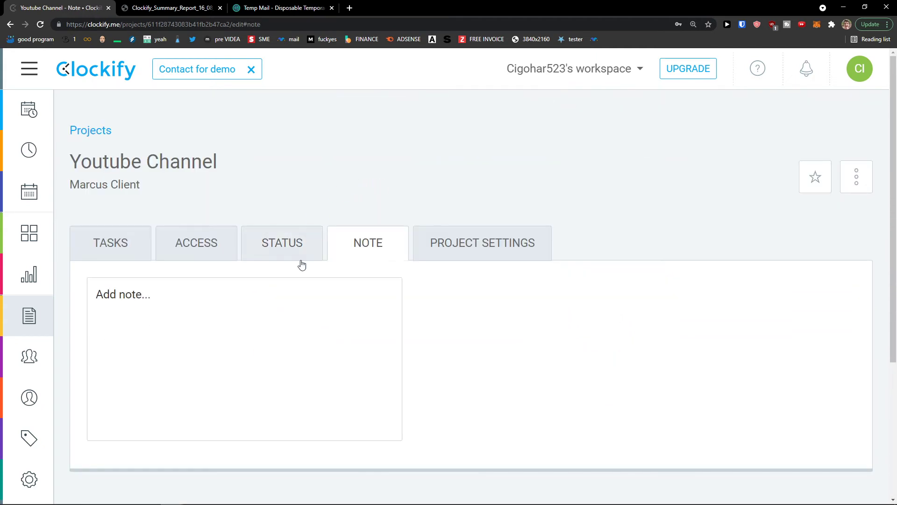
pyautogui.scroll(-2, 319, 260)
pyautogui.click(435, 159)
pyautogui.scroll(-4, 366, 224)
pyautogui.scroll(-5, 364, 224)
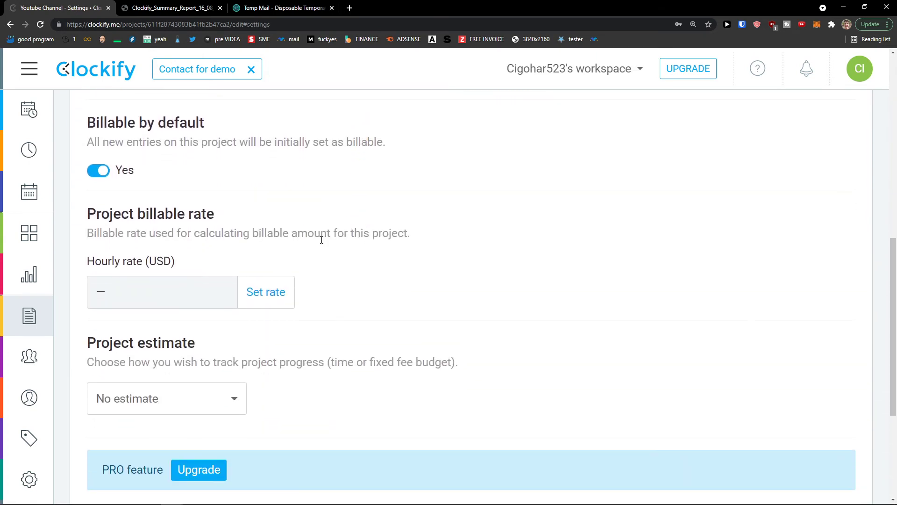
pyautogui.click(96, 296)
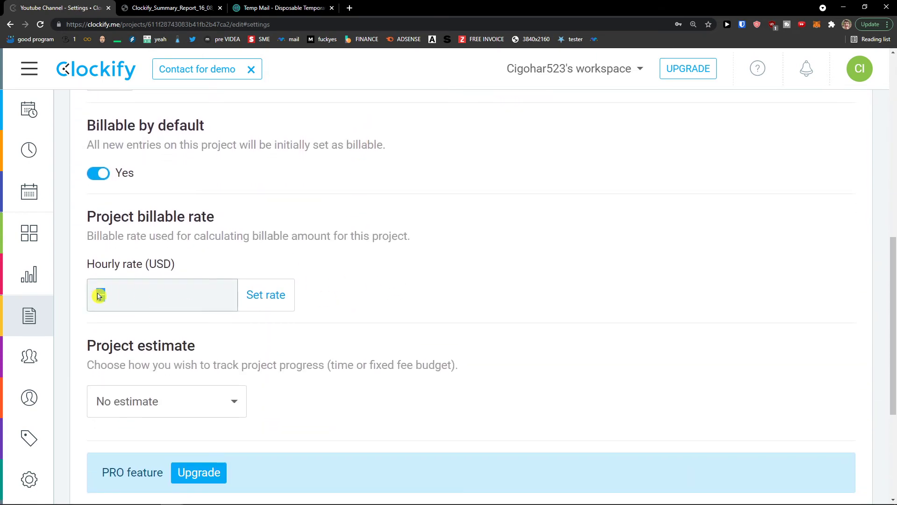
pyautogui.click(266, 295)
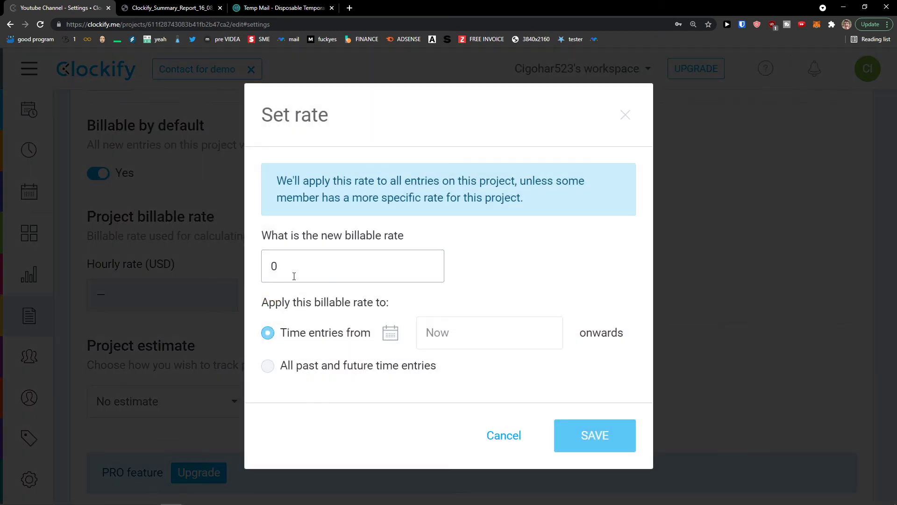
pyautogui.click(625, 115)
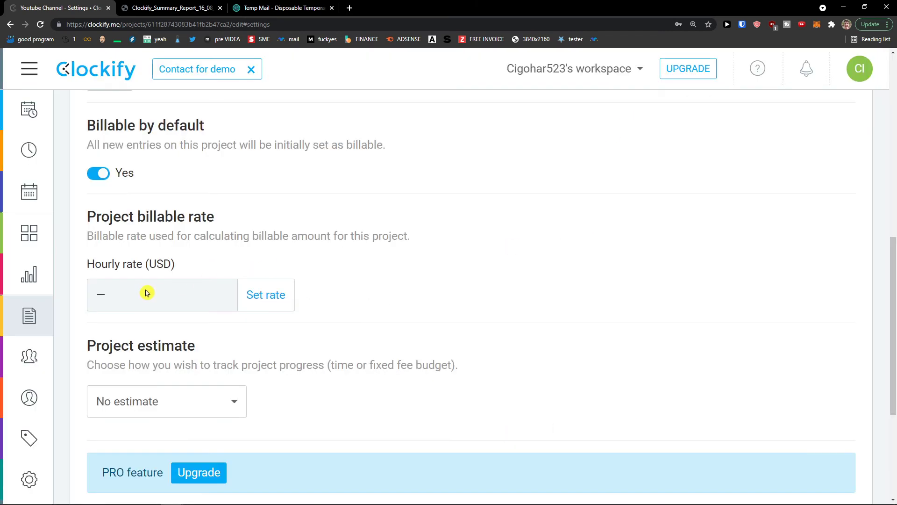
# - Set the project's hourly billable rate to 25 USD from now onwards, consulting the help article on applying rates to existing entries
pyautogui.click(277, 304)
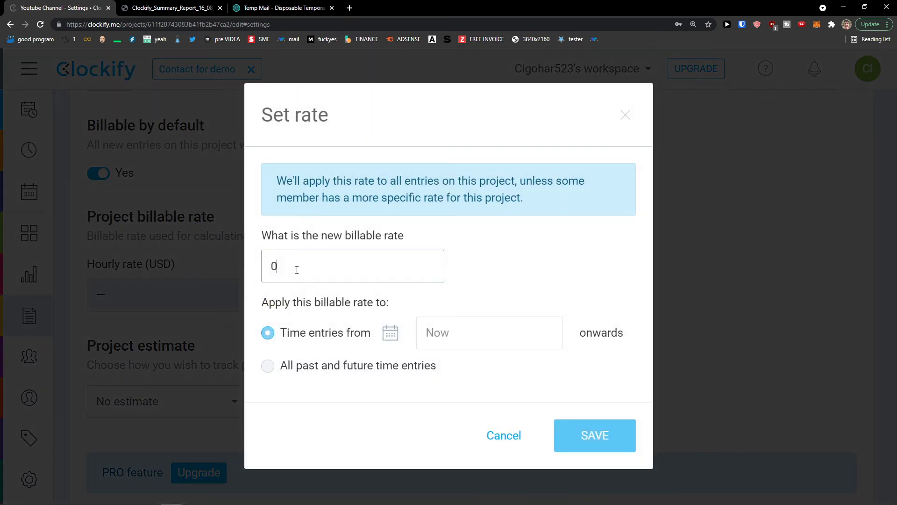
pyautogui.write('25')
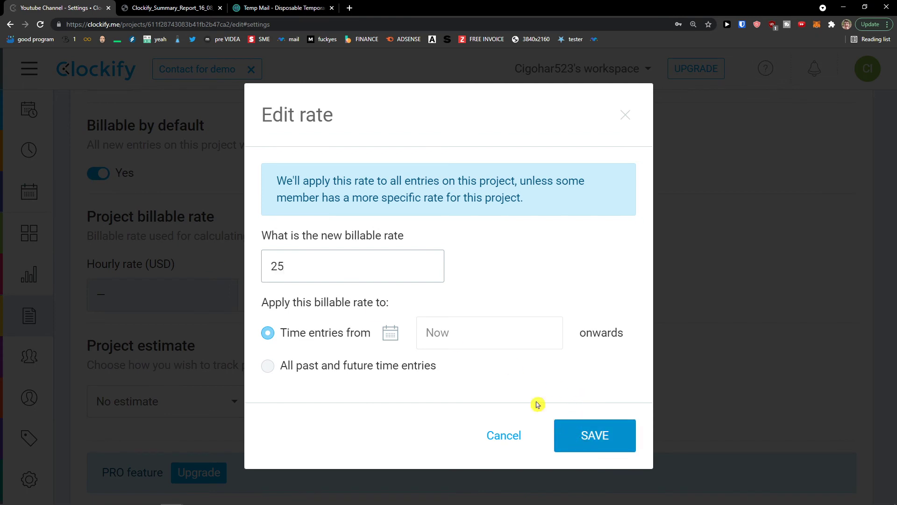
pyautogui.moveTo(497, 342)
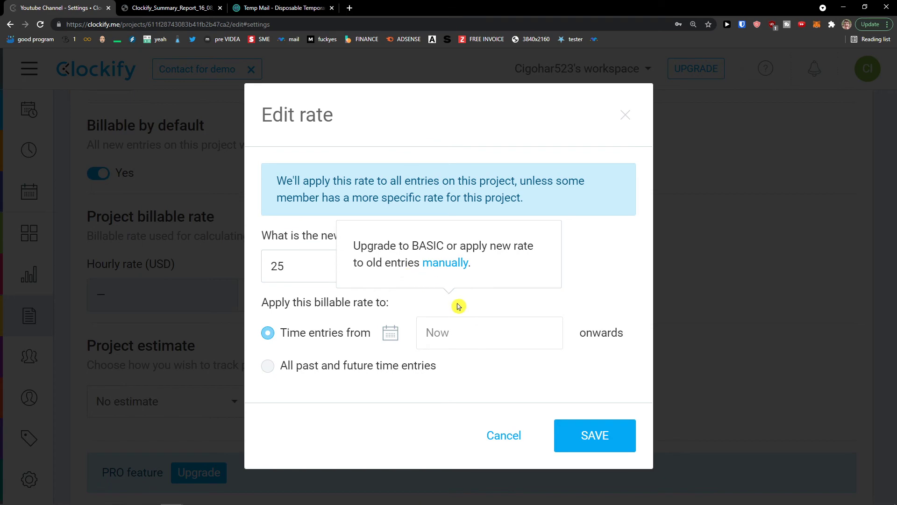
pyautogui.click(446, 263)
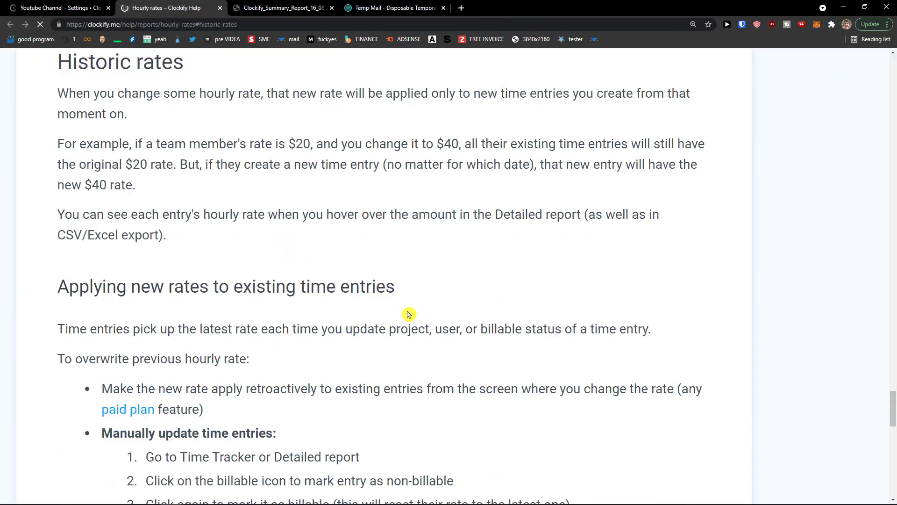
pyautogui.scroll(-3, 168, 140)
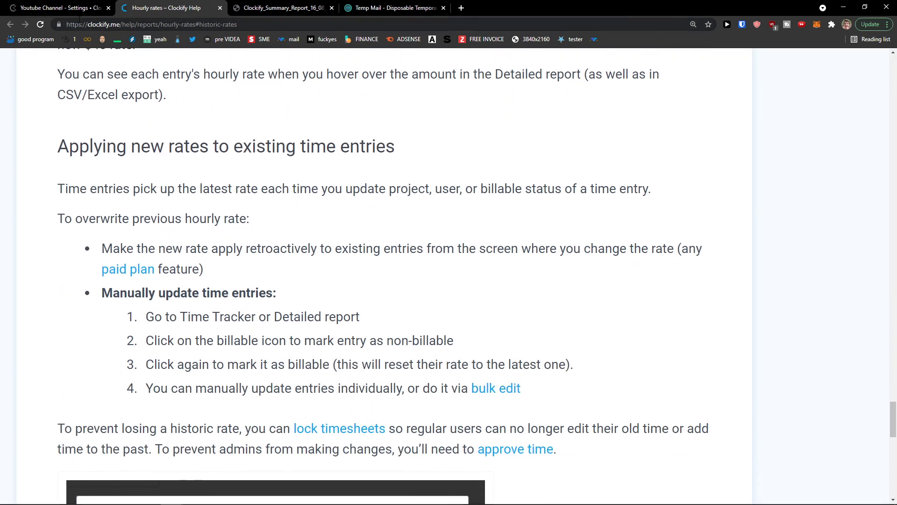
pyautogui.click(94, 8)
pyautogui.moveTo(392, 377)
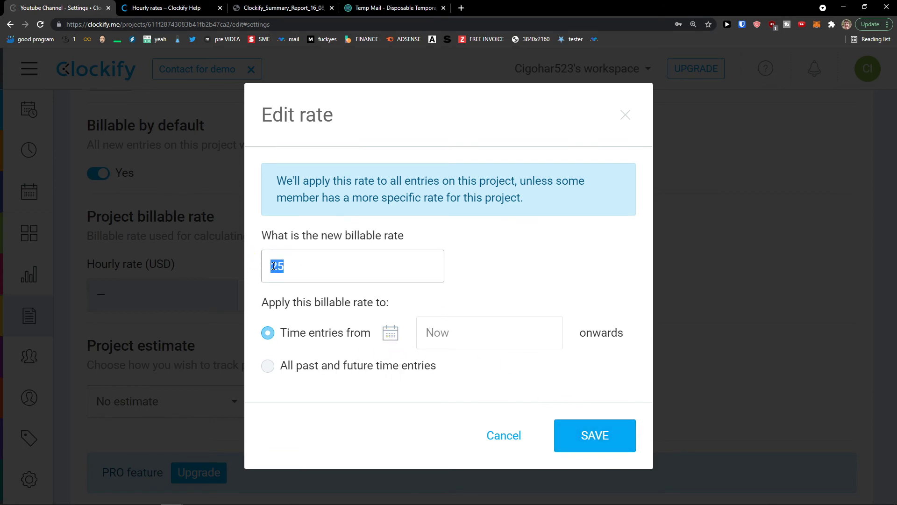
pyautogui.click(614, 442)
# - Examine the available project estimate types and the remaining project settings without changing them
pyautogui.scroll(-2, 327, 354)
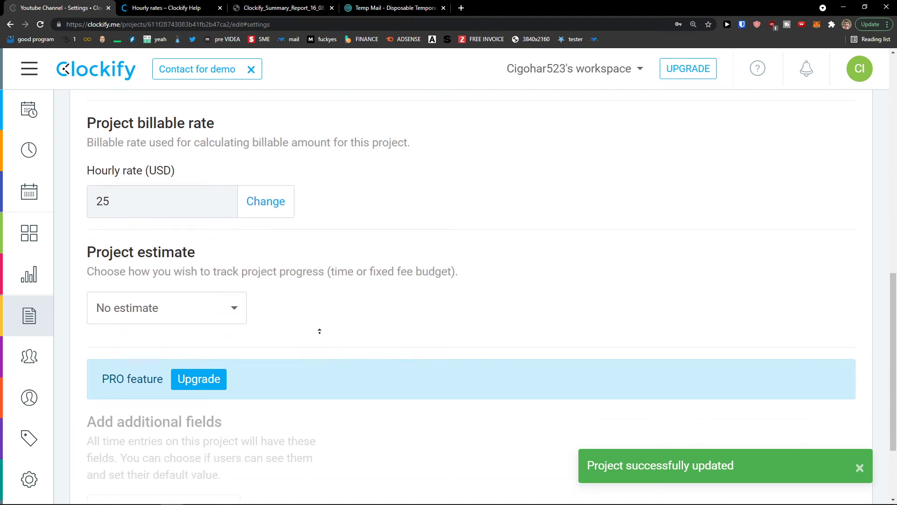
pyautogui.scroll(1, 319, 334)
pyautogui.click(219, 337)
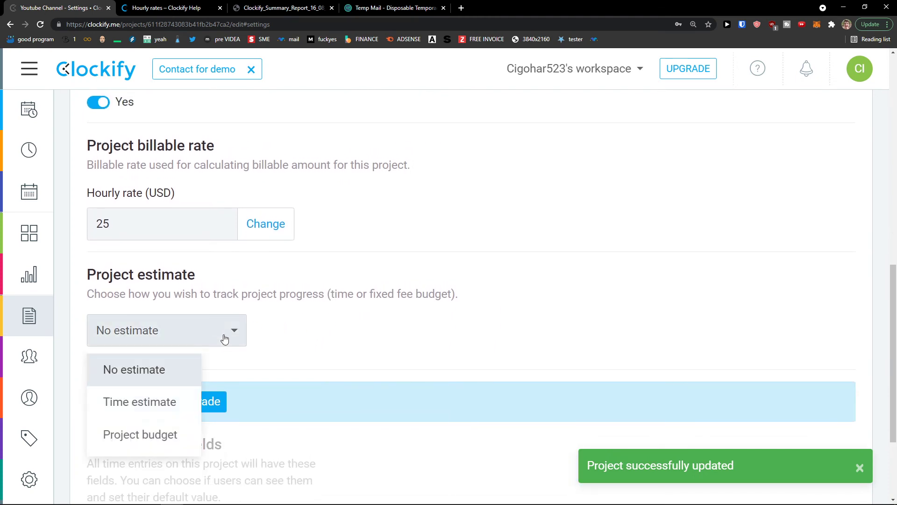
pyautogui.scroll(-2, 164, 410)
pyautogui.scroll(3, 161, 398)
pyautogui.scroll(-5, 172, 395)
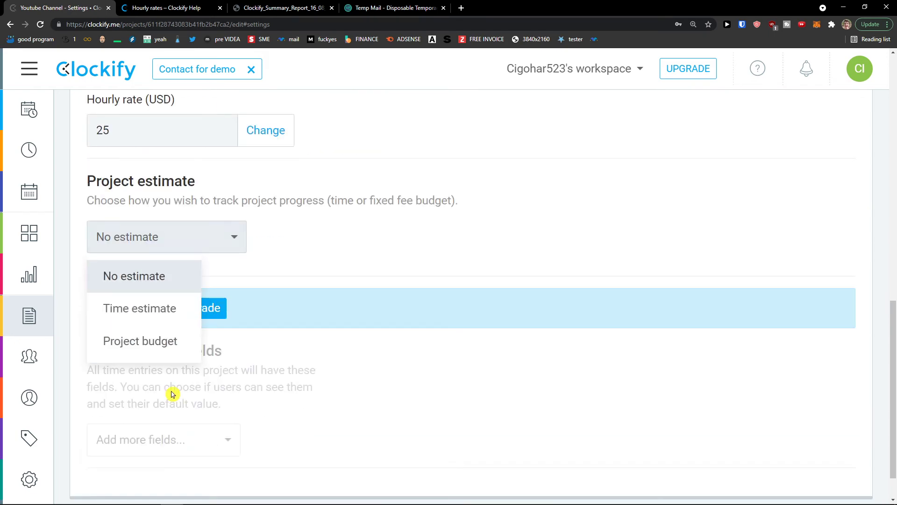
pyautogui.click(366, 256)
pyautogui.scroll(-2, 326, 361)
pyautogui.scroll(8, 321, 371)
pyautogui.scroll(10, 324, 370)
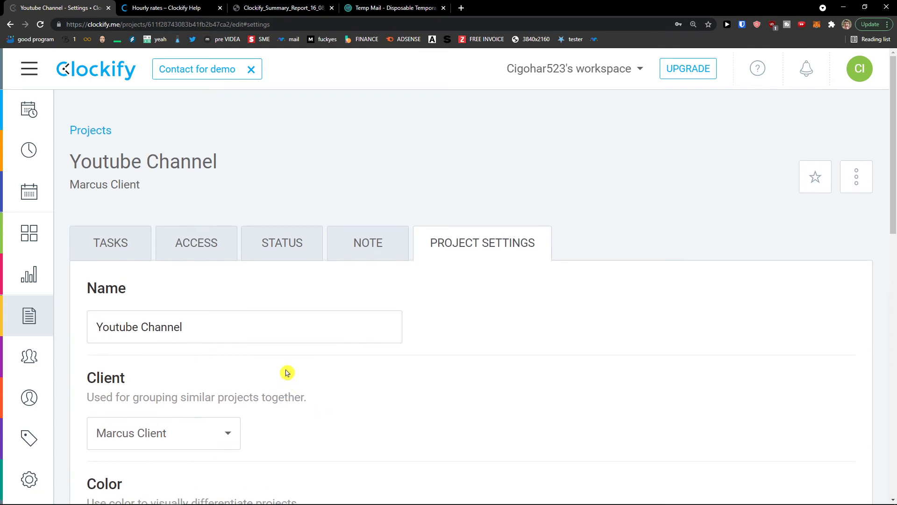
# - Check the Youtube Channel project's task list and open this week's timesheet
pyautogui.click(125, 239)
pyautogui.scroll(-3, 262, 270)
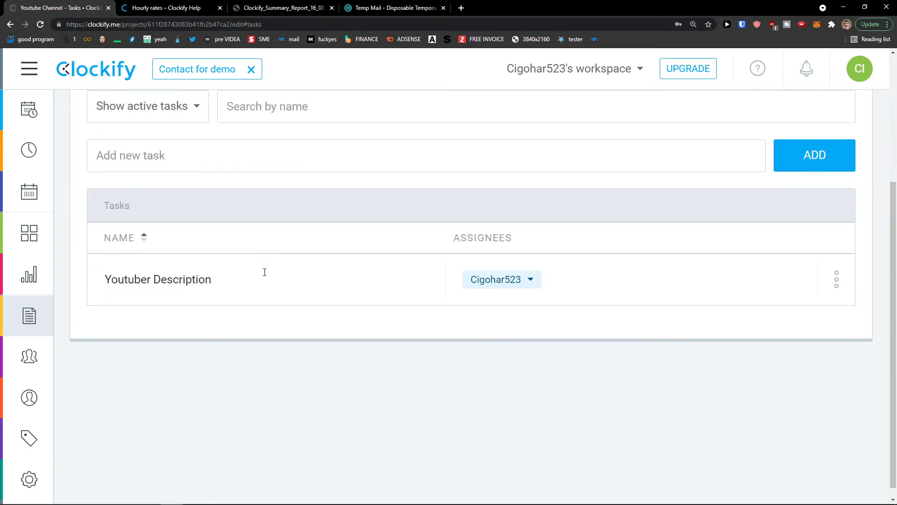
pyautogui.scroll(4, 281, 285)
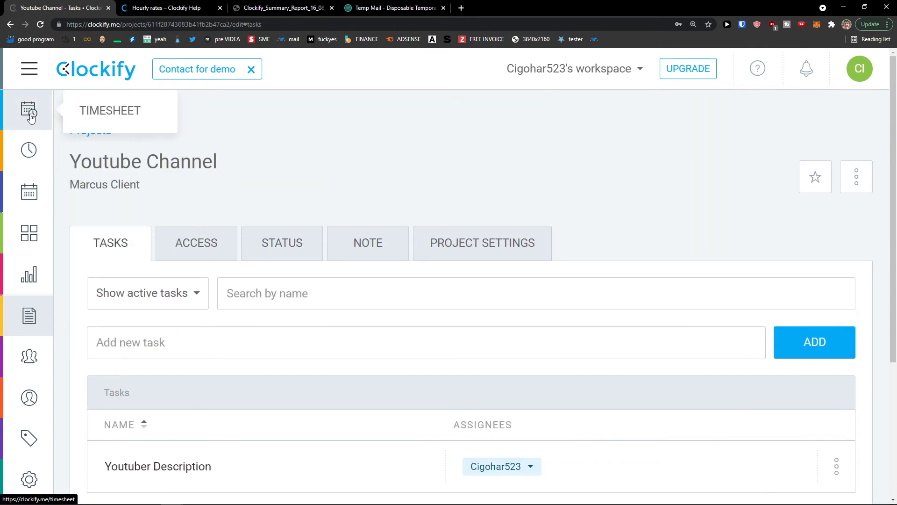
pyautogui.click(30, 115)
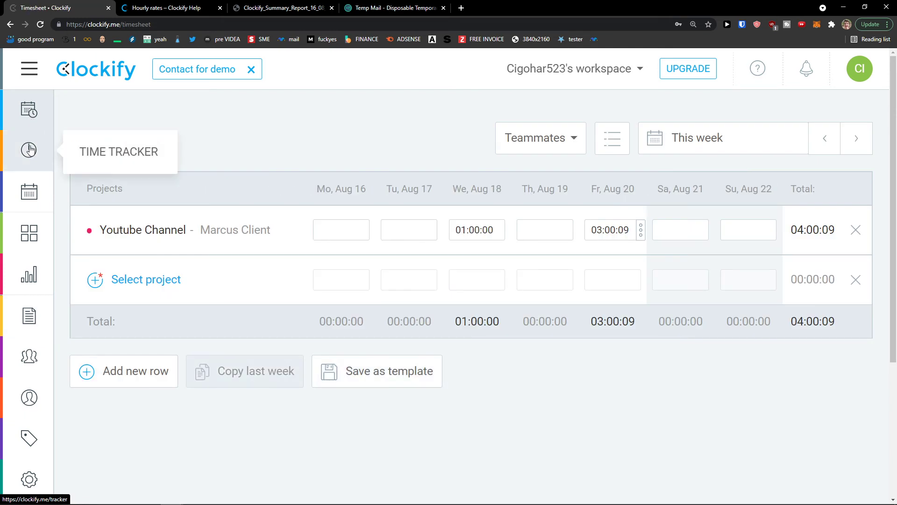
# - Switch the time tracker to manual entry and set the new entry's time from 12:00 to 15:00
pyautogui.click(30, 149)
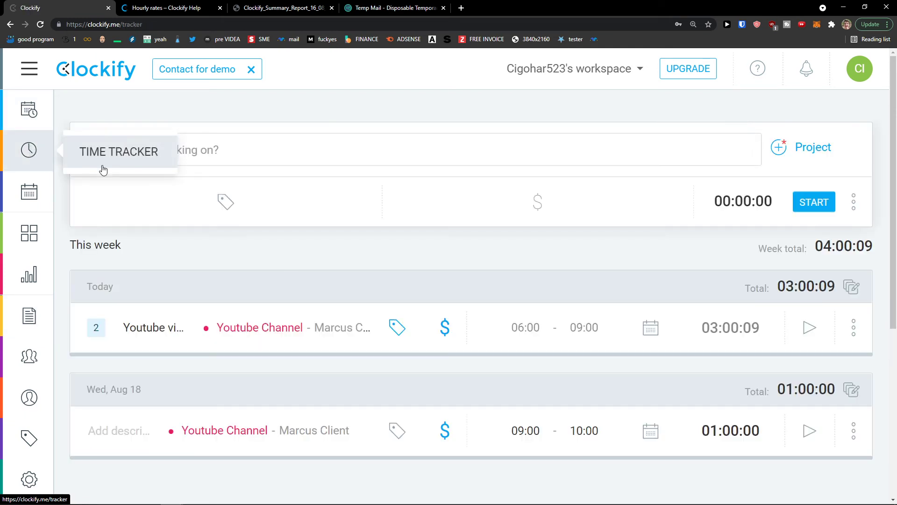
pyautogui.click(854, 206)
pyautogui.click(829, 233)
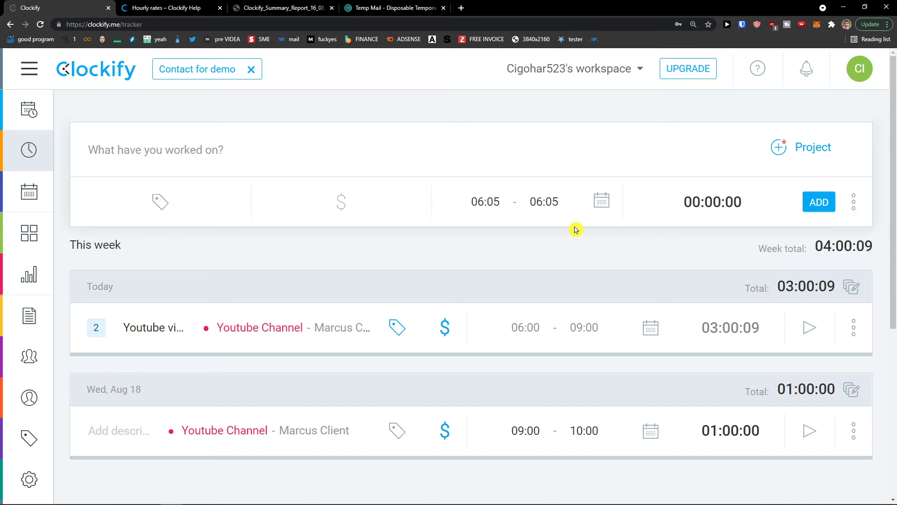
pyautogui.click(483, 201)
pyautogui.write('12')
pyautogui.click(557, 206)
pyautogui.write('15')
pyautogui.click(571, 241)
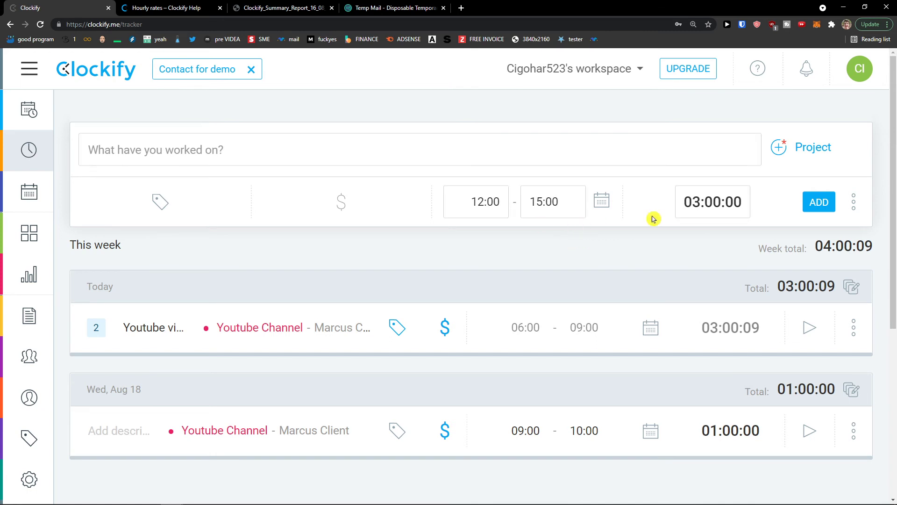
# - Assign the new time entry to the Youtube Channel project and describe it as Youtube Script
pyautogui.click(801, 147)
pyautogui.click(623, 262)
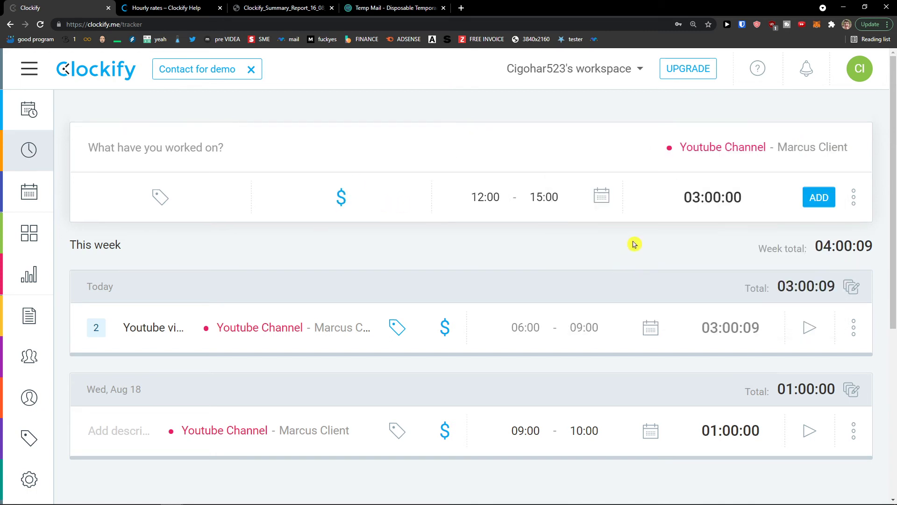
pyautogui.click(315, 148)
pyautogui.write('Y')
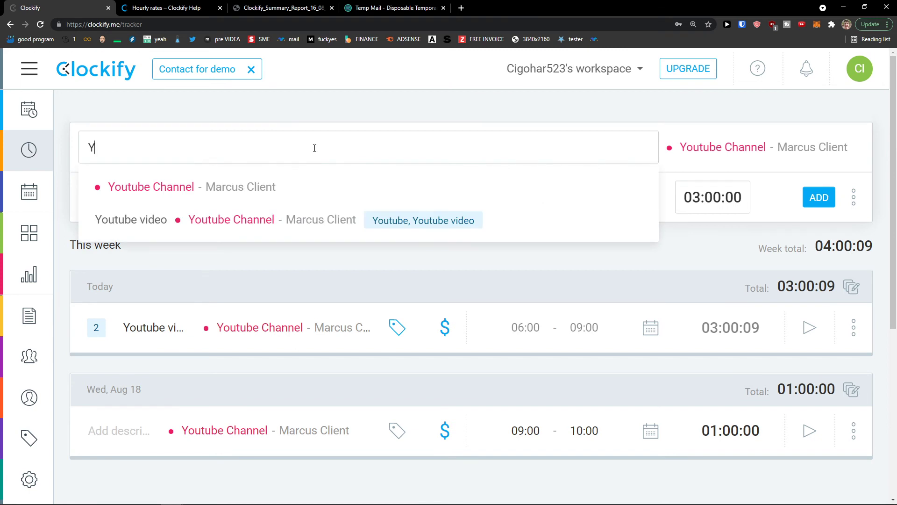
pyautogui.write('outube ')
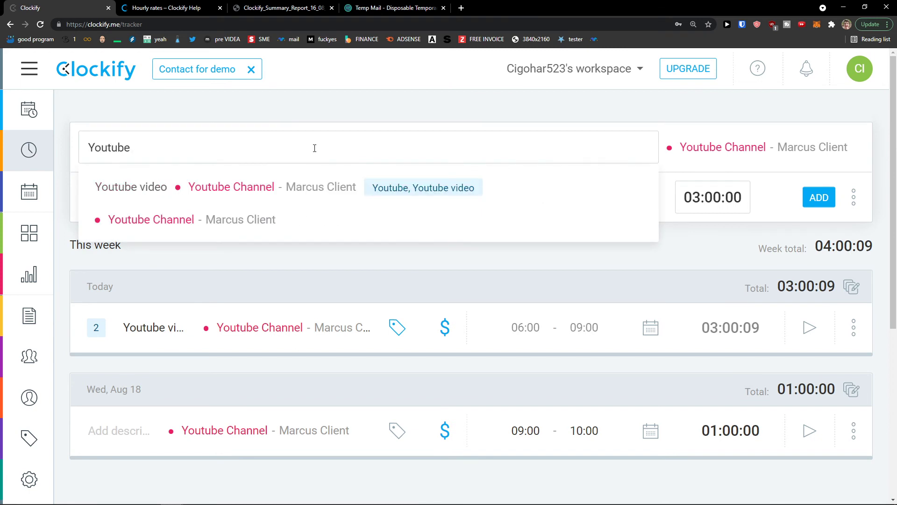
pyautogui.write('Script')
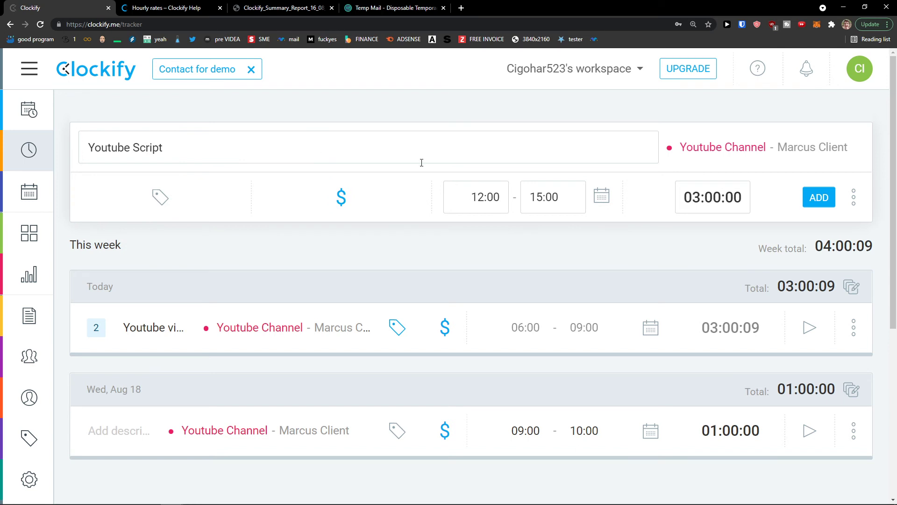
# - Re-enter Youtube Script as the description of the new time entry and add the entry to the tracker
pyautogui.hotkey('ctrl', 'shift', 'Left')
pyautogui.press('BackSpace')
pyautogui.hotkey('ctrl', 'shift', 'Left')
pyautogui.press('BackSpace')
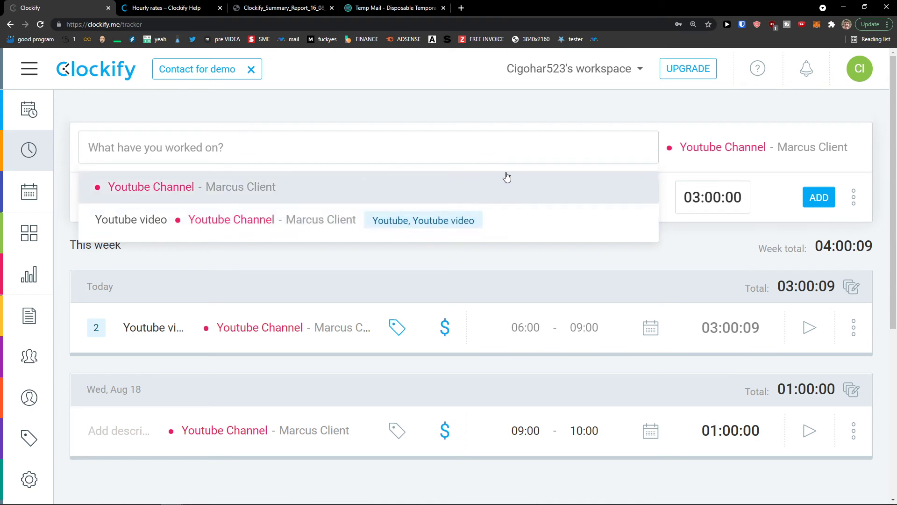
pyautogui.write('Youtube Script')
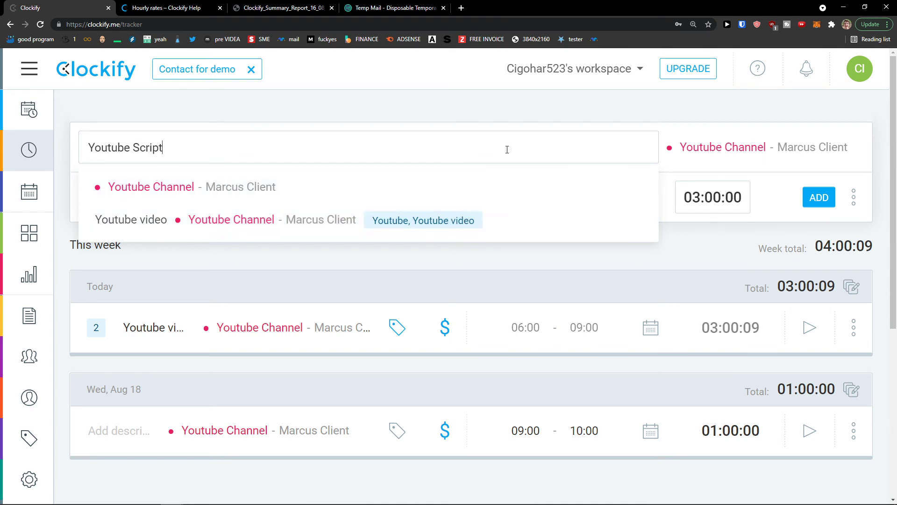
pyautogui.press('Escape')
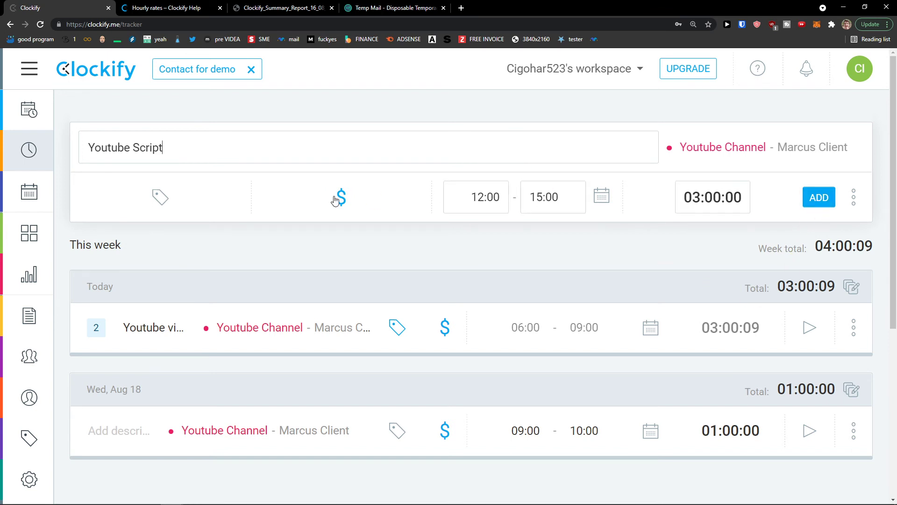
pyautogui.click(818, 197)
# - Review this week's time tracker entries, and examine the tracked hours chart and most tracked activities on the dashboard
pyautogui.scroll(-3, 651, 301)
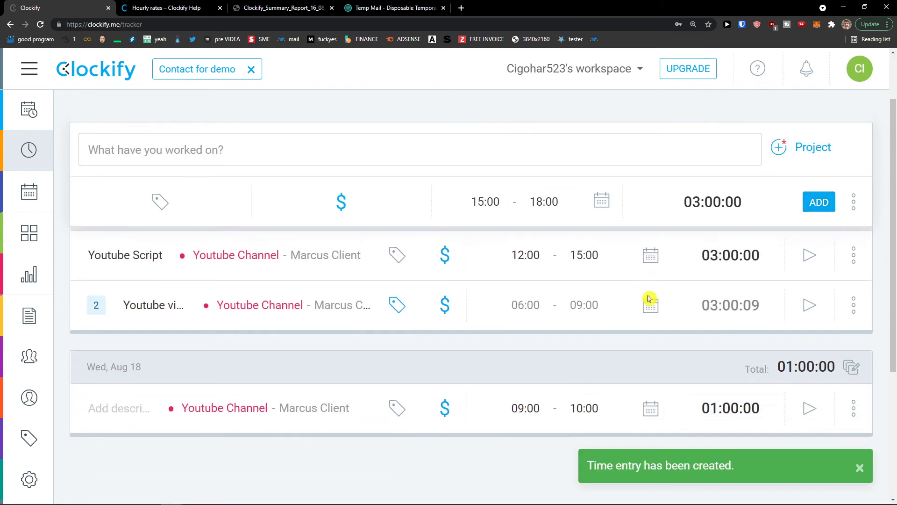
pyautogui.scroll(2, 648, 298)
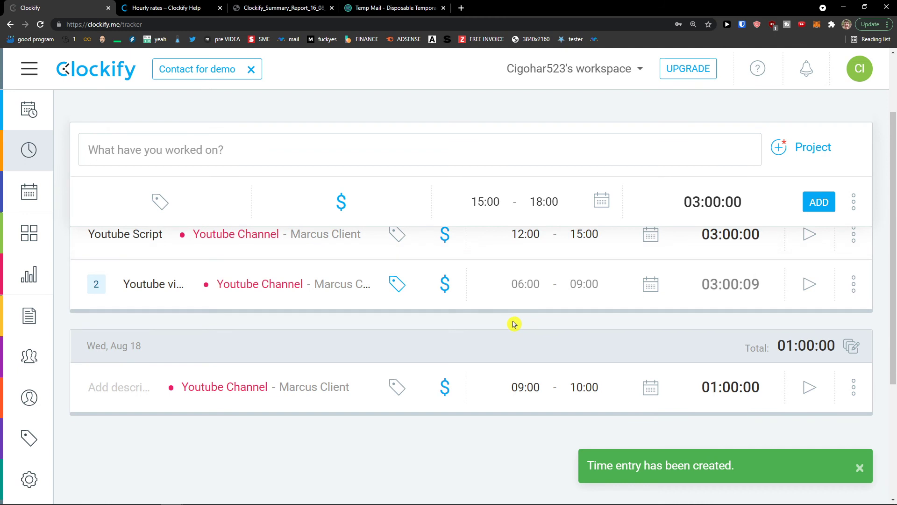
pyautogui.scroll(2, 281, 369)
pyautogui.scroll(2, 248, 373)
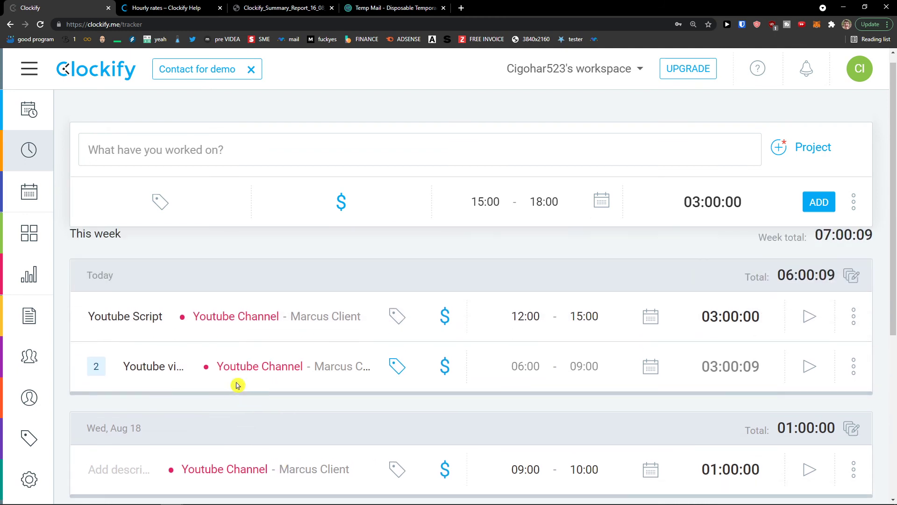
pyautogui.scroll(-1, 216, 405)
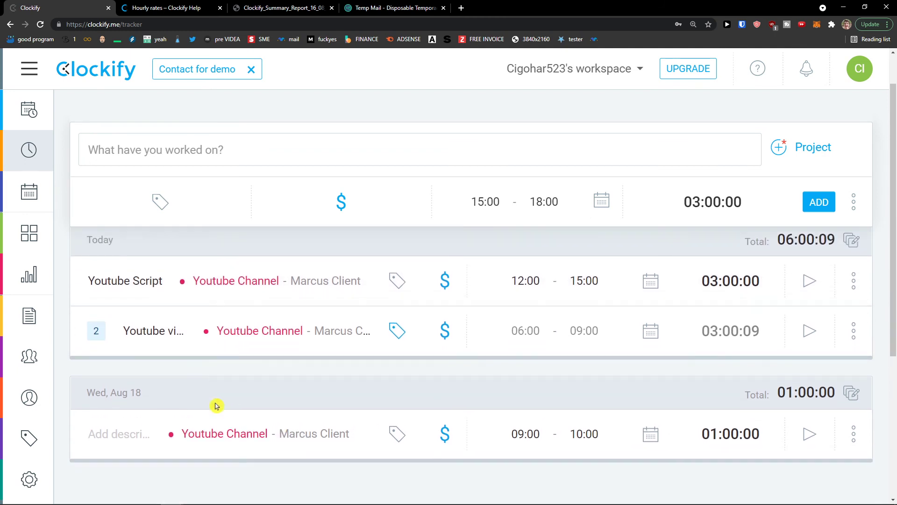
pyautogui.scroll(1, 217, 406)
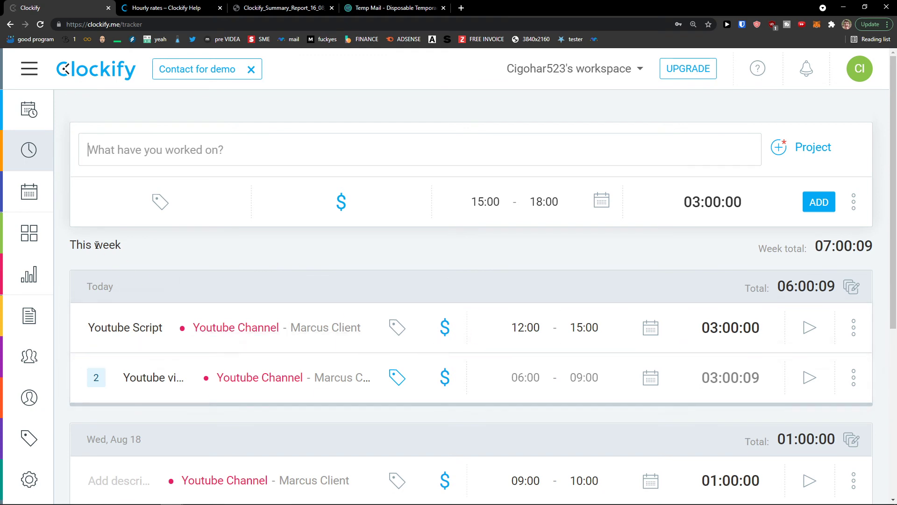
pyautogui.click(29, 233)
pyautogui.scroll(-2, 180, 323)
pyautogui.scroll(-3, 179, 323)
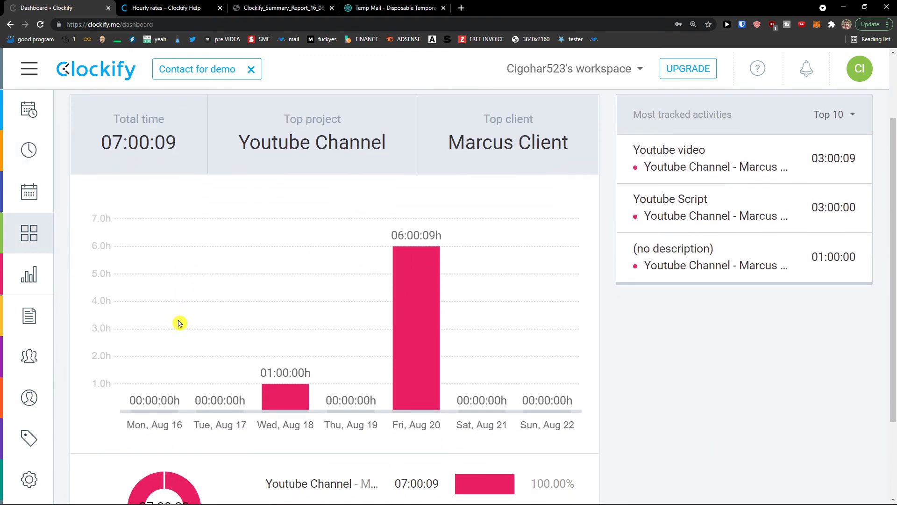
pyautogui.scroll(2, 179, 323)
pyautogui.scroll(3, 179, 322)
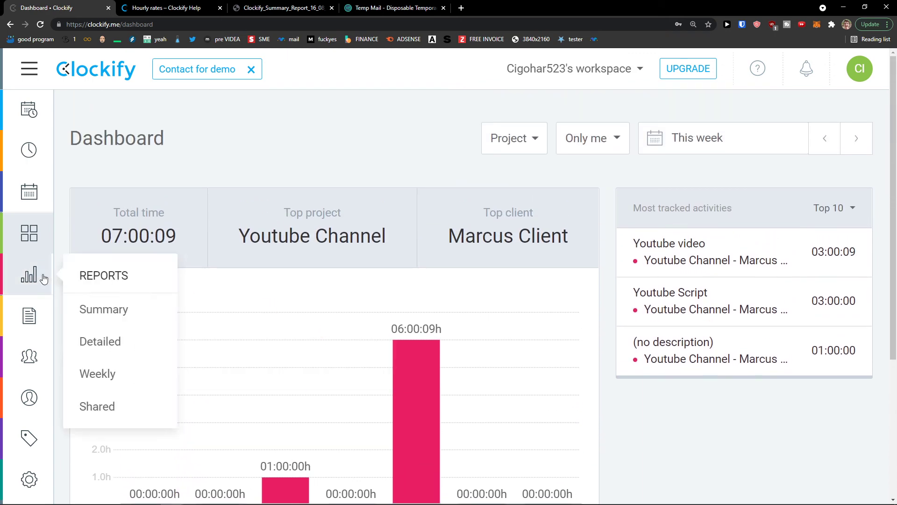
# - Examine the summary report's daily chart, project breakdown and total billable amount for this week
pyautogui.click(41, 277)
pyautogui.scroll(-3, 156, 313)
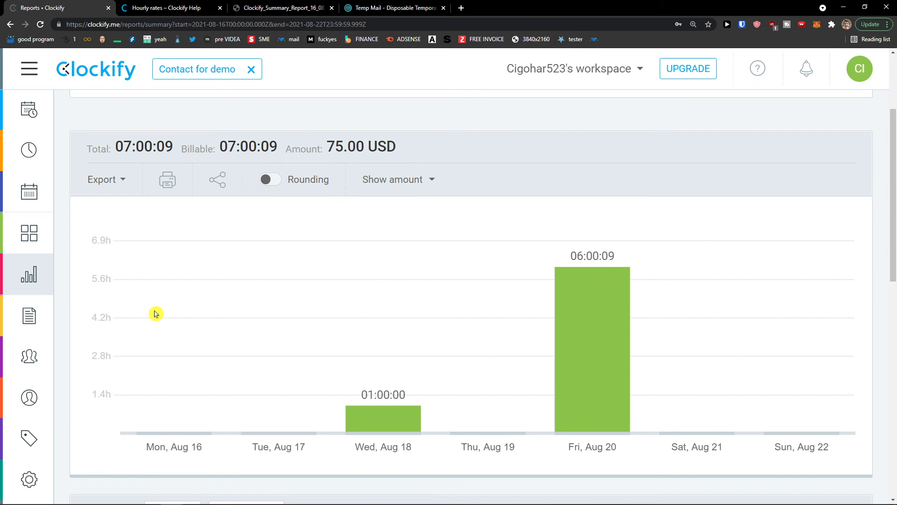
pyautogui.scroll(-10, 345, 295)
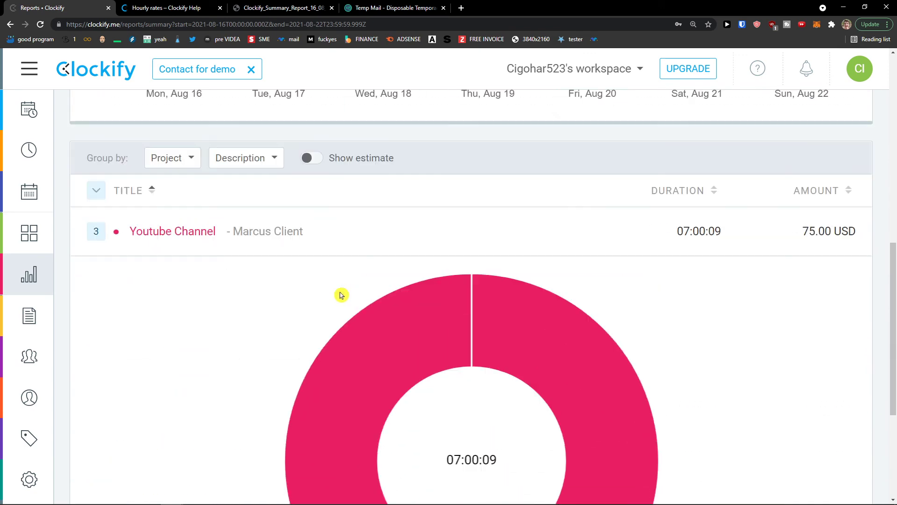
pyautogui.scroll(5, 337, 296)
pyautogui.scroll(6, 333, 297)
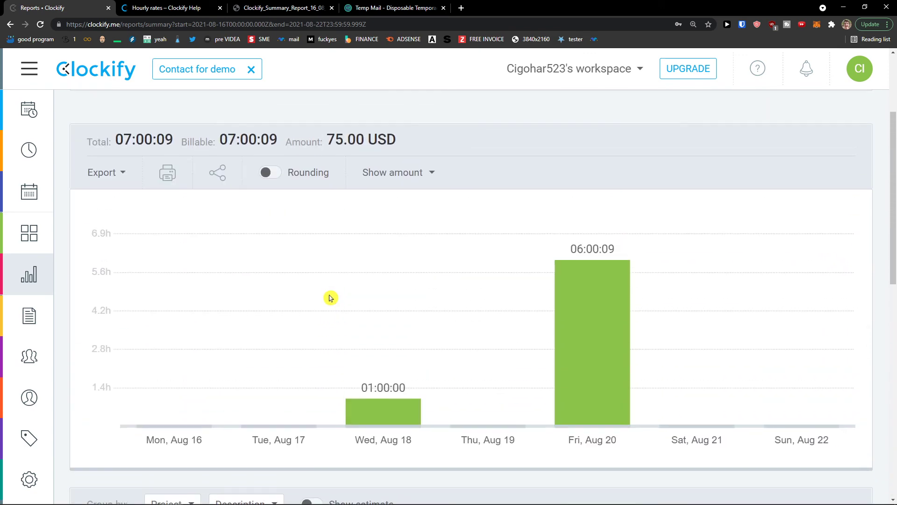
pyautogui.moveTo(328, 138); pyautogui.dragTo(410, 153)
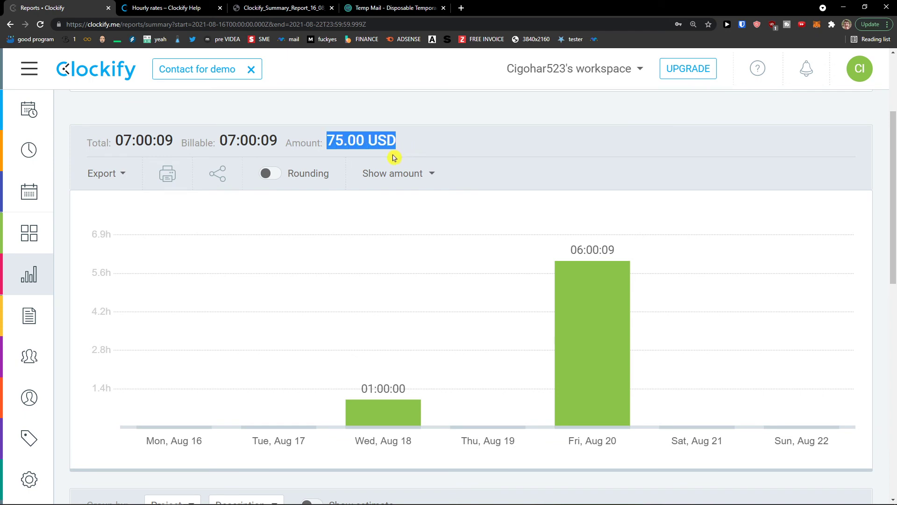
# - Check the hourly billable rate in the Youtube Channel project's settings and return to its task list
pyautogui.click(29, 315)
pyautogui.scroll(-1, 247, 346)
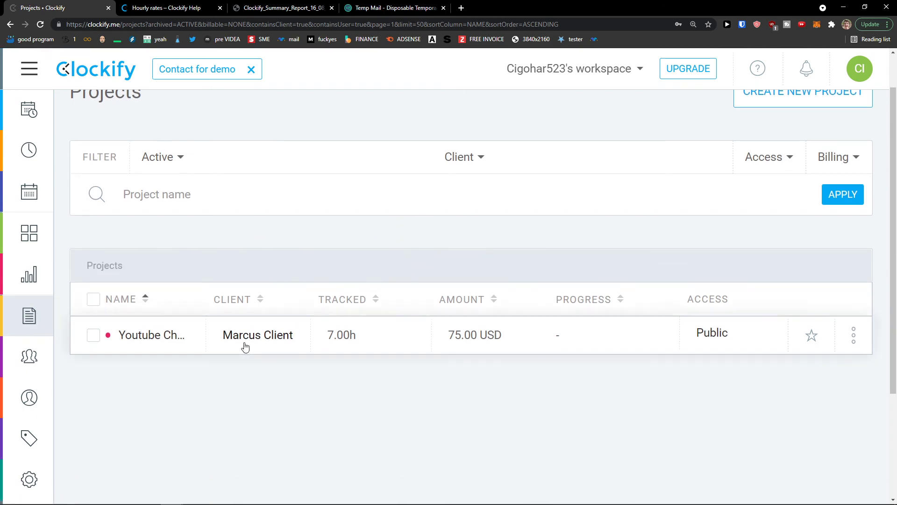
pyautogui.click(152, 336)
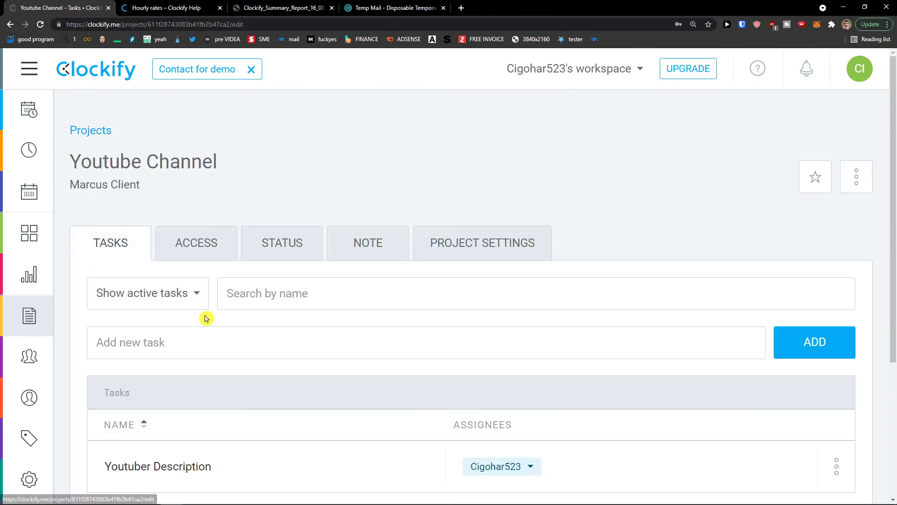
pyautogui.click(458, 253)
pyautogui.scroll(-9, 321, 325)
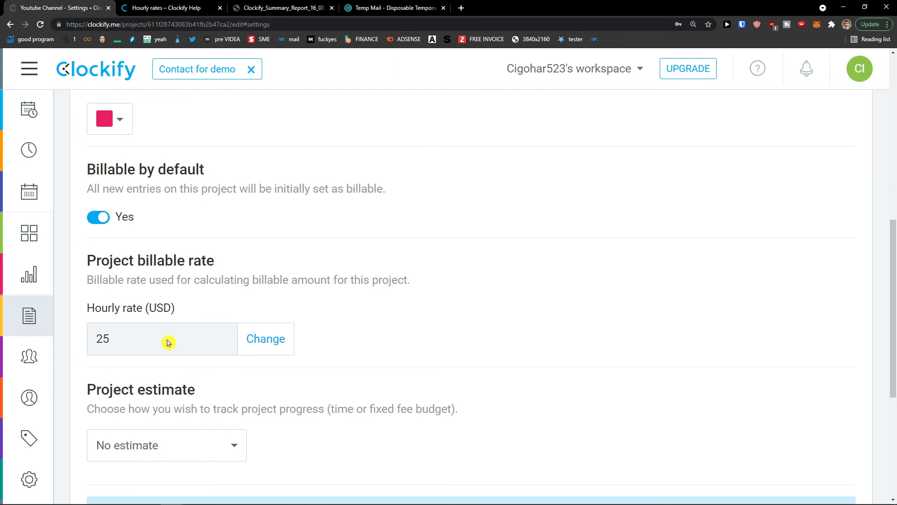
pyautogui.scroll(9, 388, 346)
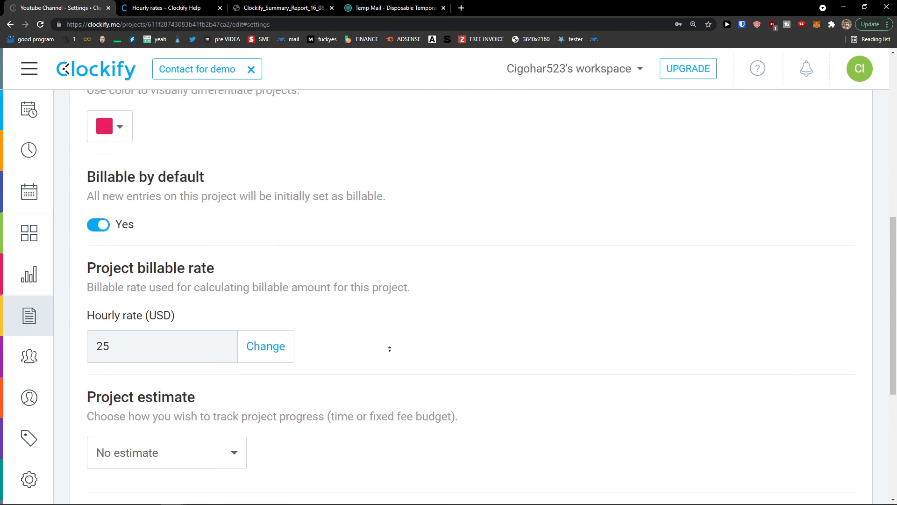
pyautogui.click(129, 262)
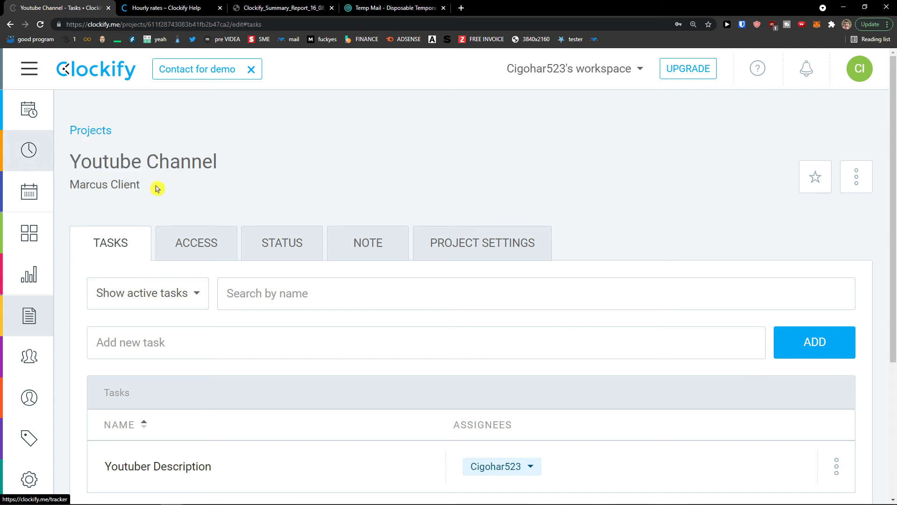
# - Open the management page listing the account's workspaces
pyautogui.click(550, 70)
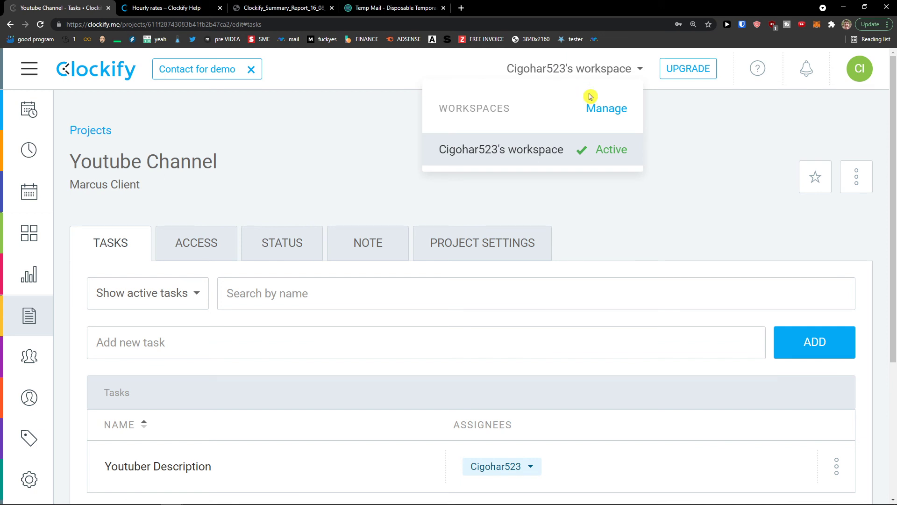
pyautogui.click(605, 115)
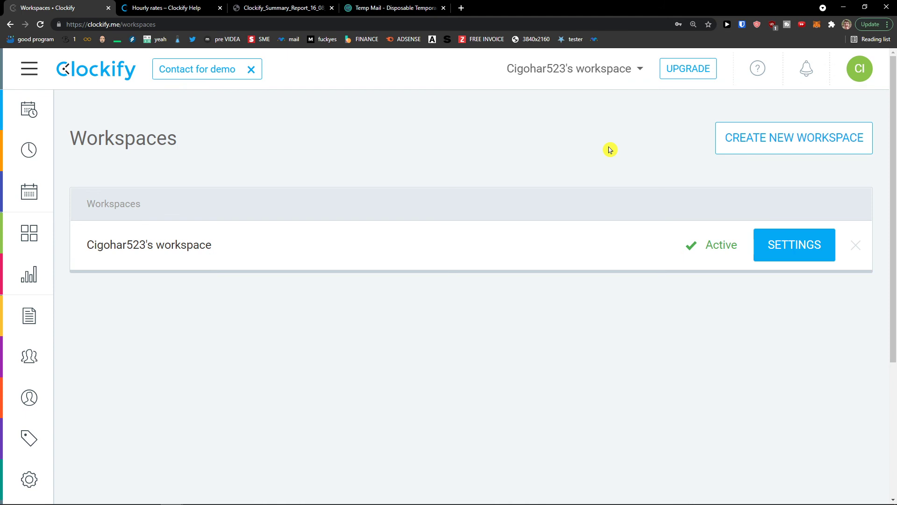
# - Search the web for "clockify extension" in a new browser tab
pyautogui.click(462, 9)
pyautogui.click(96, 5)
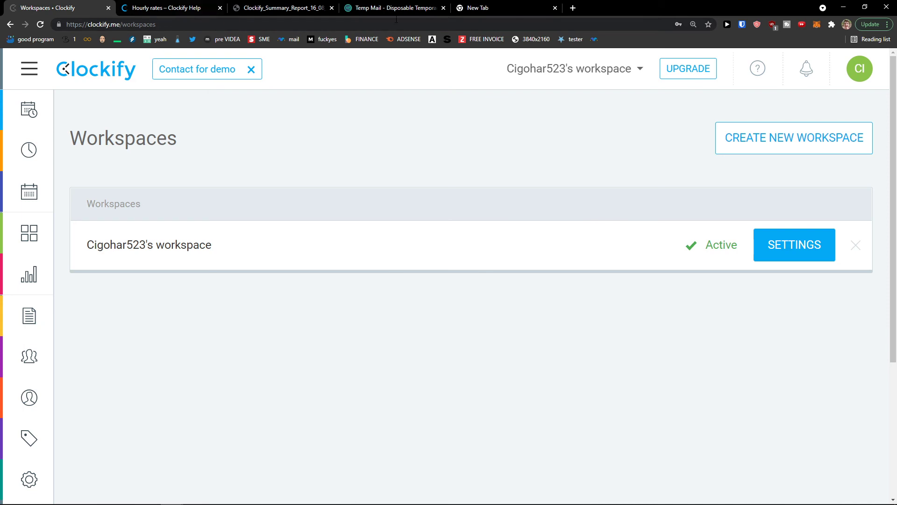
pyautogui.click(486, 7)
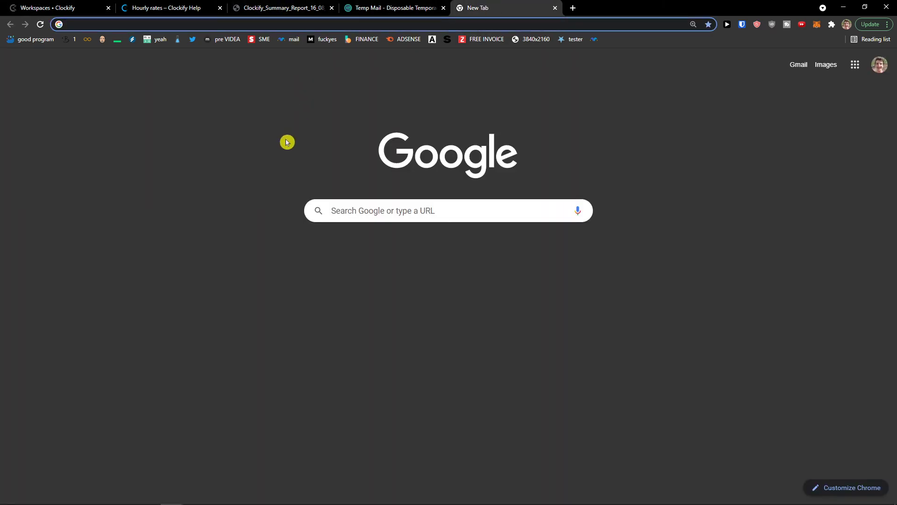
pyautogui.write('cloc')
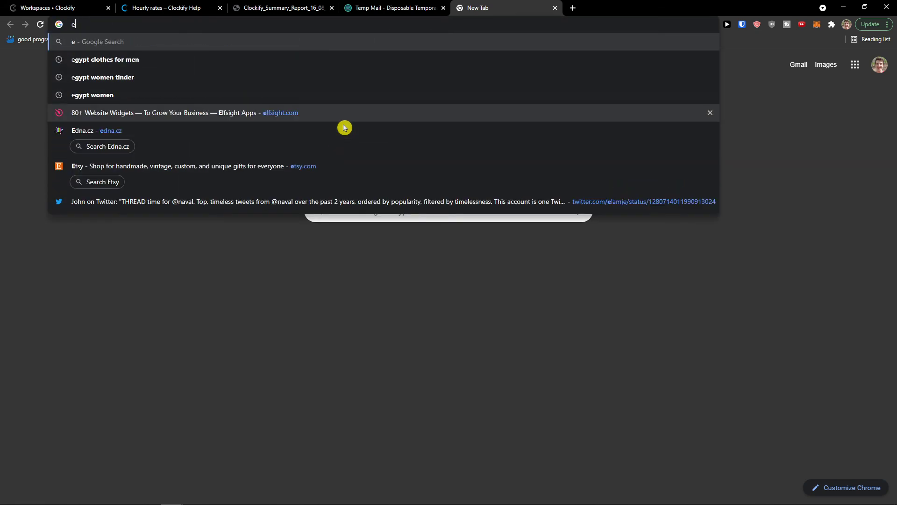
pyautogui.write('kify ext')
pyautogui.press('Return')
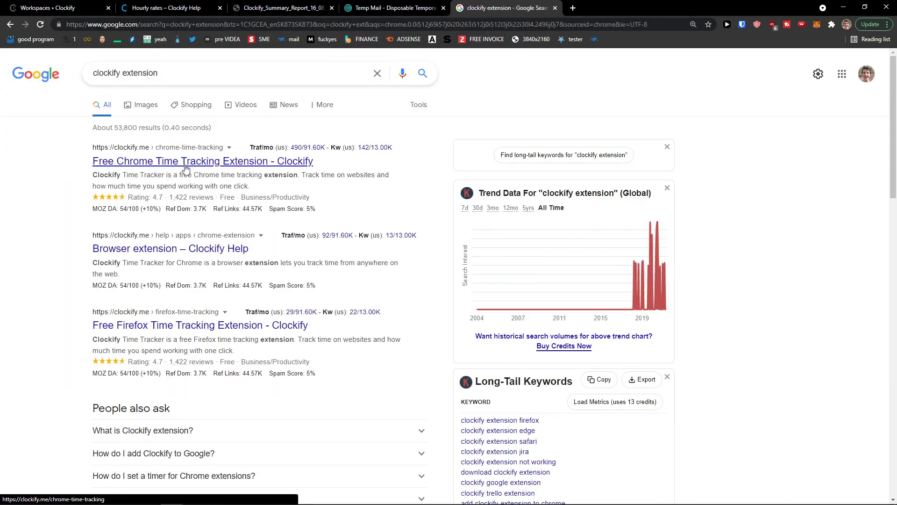
# - Open the Free Chrome Time Tracking Extension result and install Clockify Time Tracker from the Chrome Web Store
pyautogui.click(186, 164)
pyautogui.scroll(-1, 344, 182)
pyautogui.scroll(1, 343, 182)
pyautogui.click(491, 332)
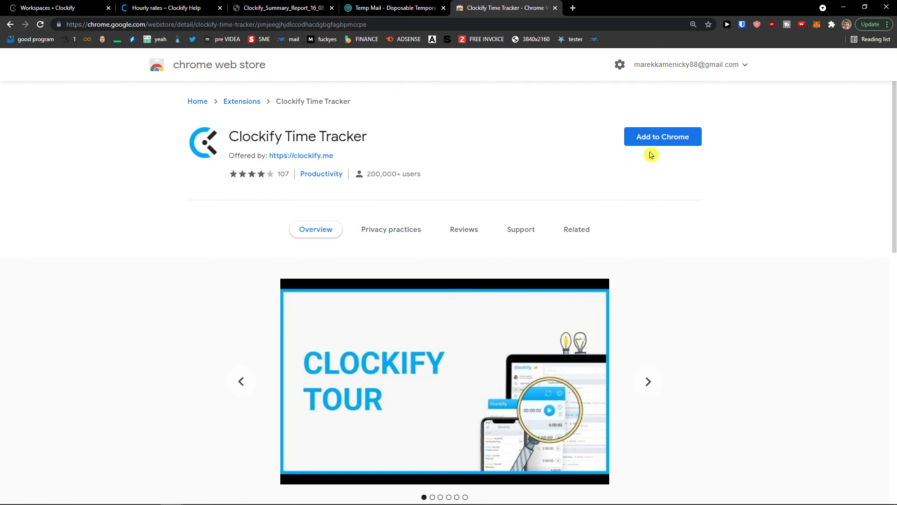
pyautogui.click(656, 137)
pyautogui.click(515, 116)
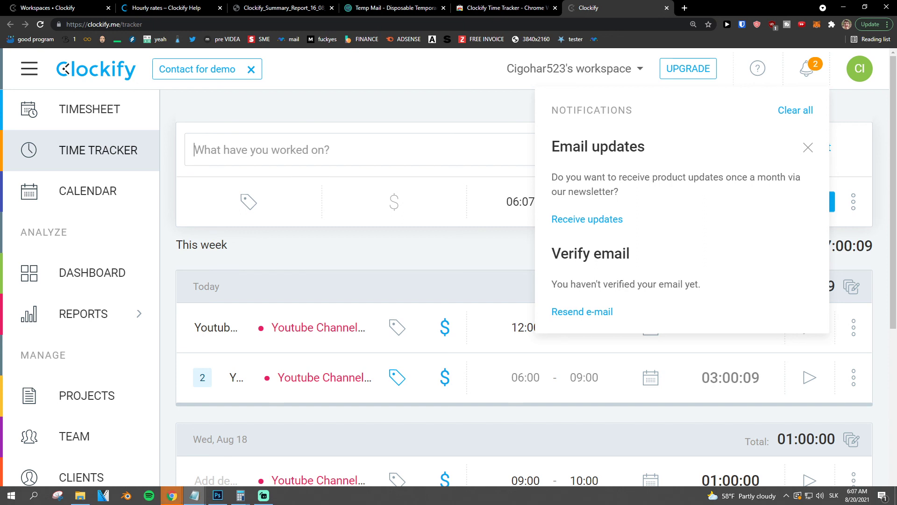
# - Pin the Clockify Time Tracker extension in the browser, log in to it and open its list of time entries
pyautogui.click(253, 264)
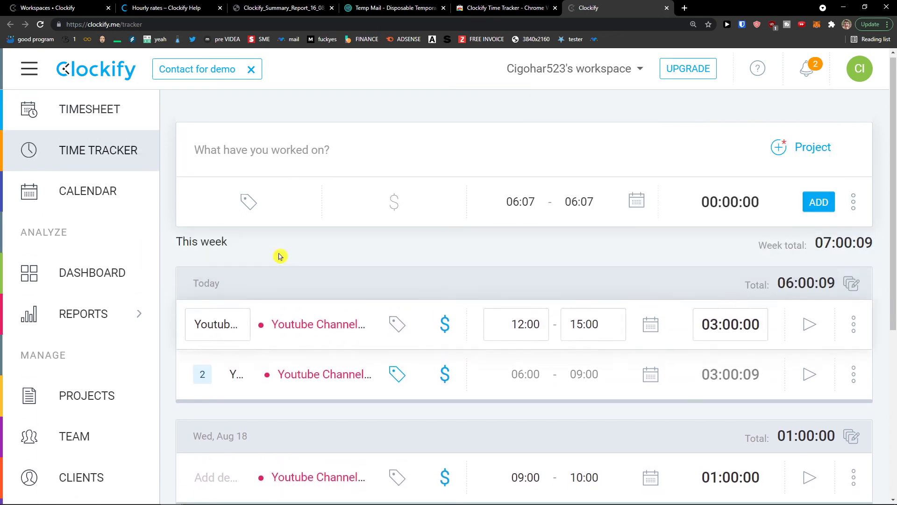
pyautogui.click(832, 24)
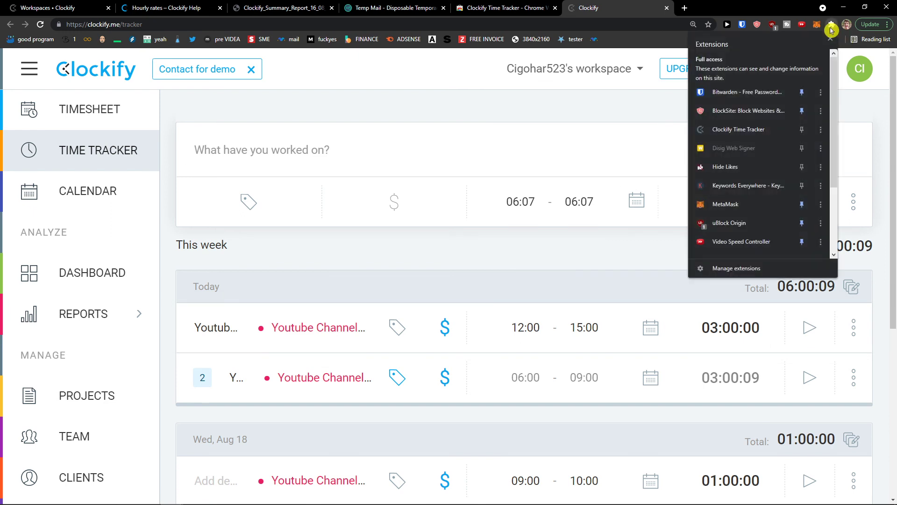
pyautogui.click(802, 130)
pyautogui.click(816, 29)
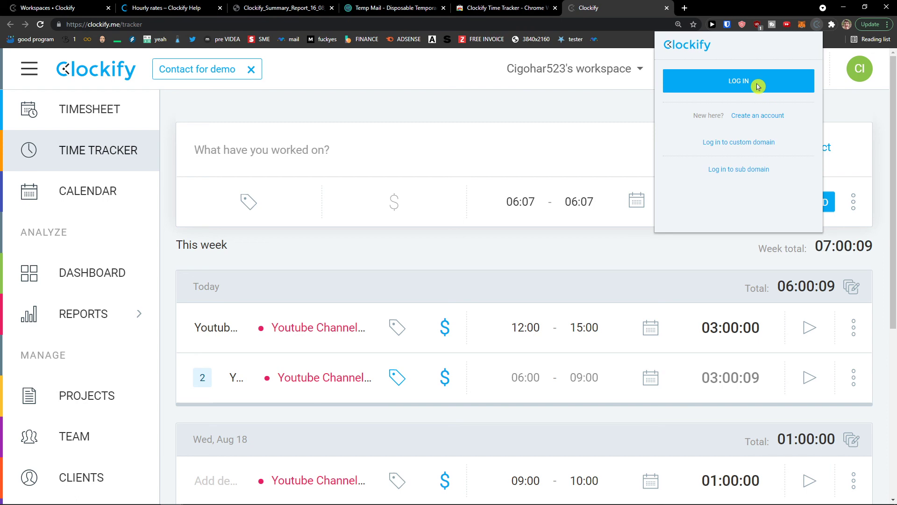
pyautogui.click(758, 87)
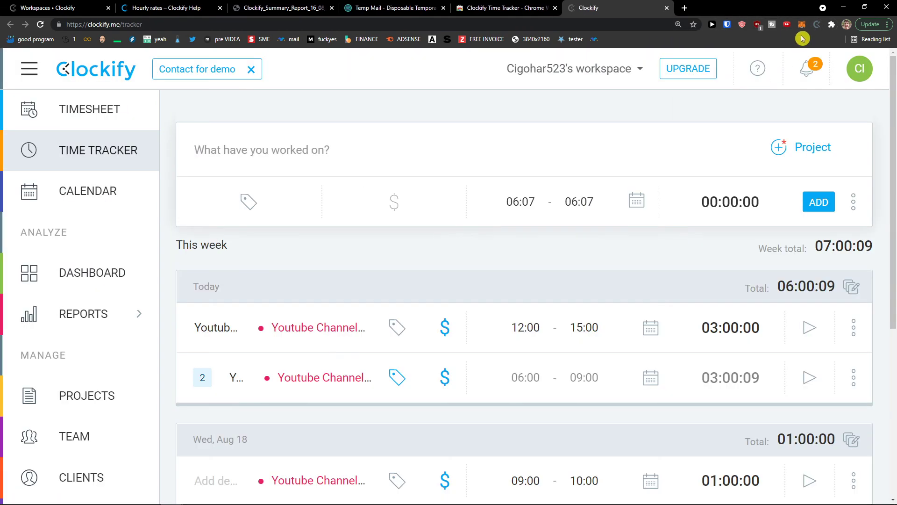
pyautogui.click(818, 26)
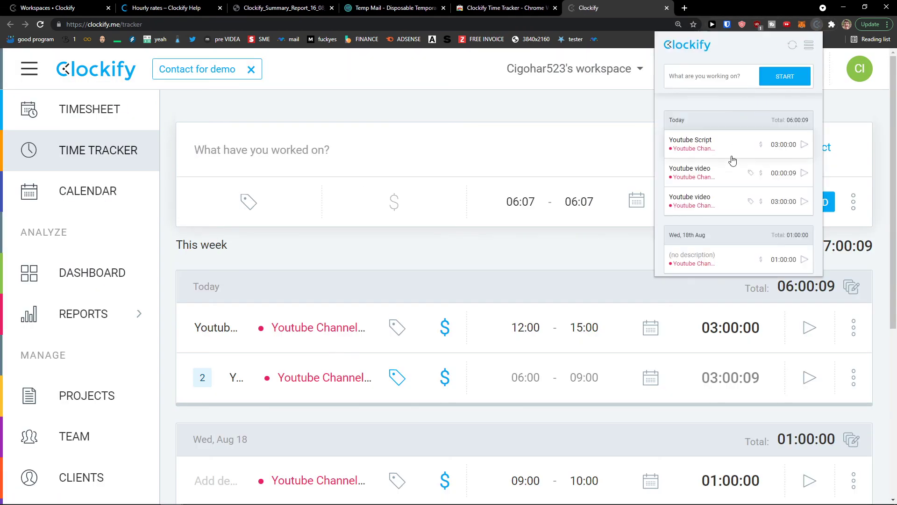
# - Open the Google homepage in a new browser tab, ready for a search
pyautogui.click(693, 8)
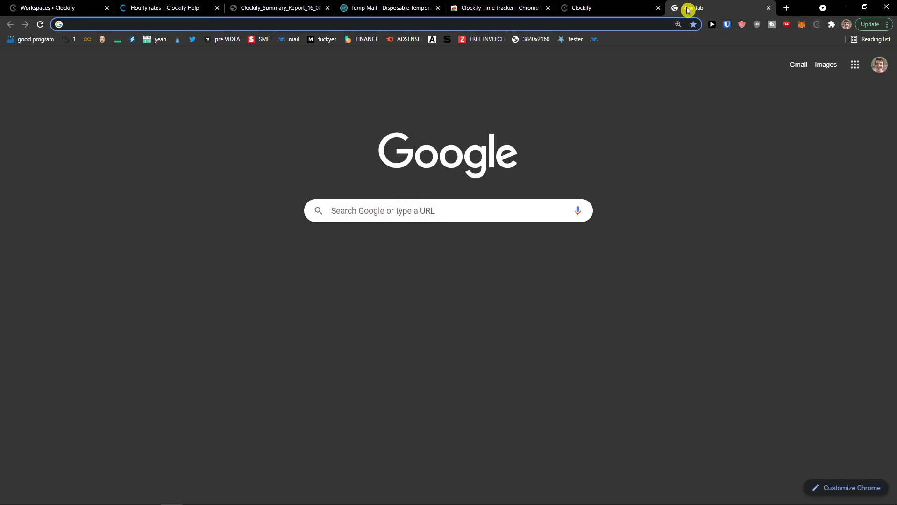
pyautogui.write('google')
pyautogui.press('Return')
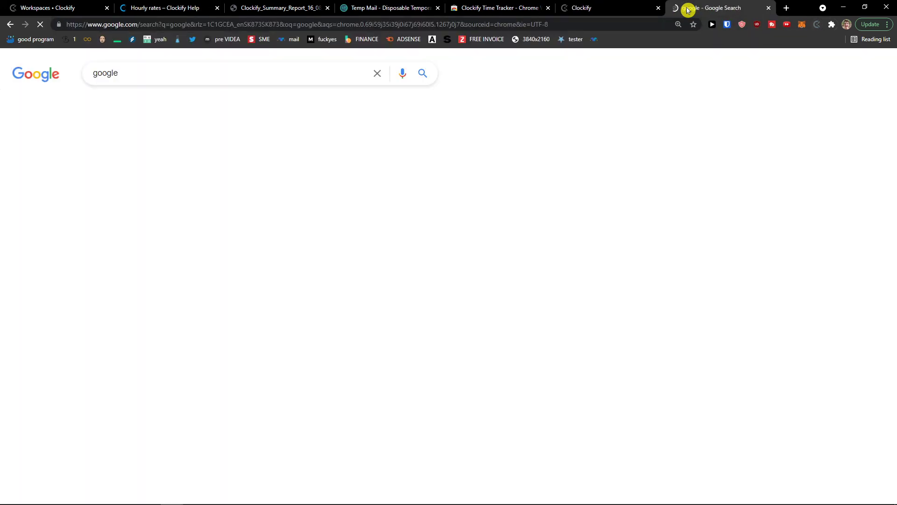
pyautogui.click(117, 154)
pyautogui.click(410, 248)
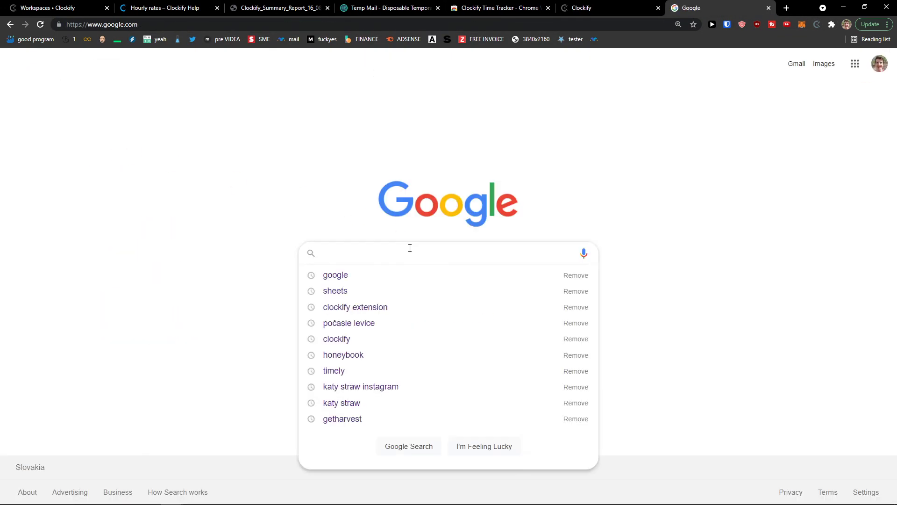
# - Search Google for "jabadabado"
pyautogui.write('jabadabadoo')
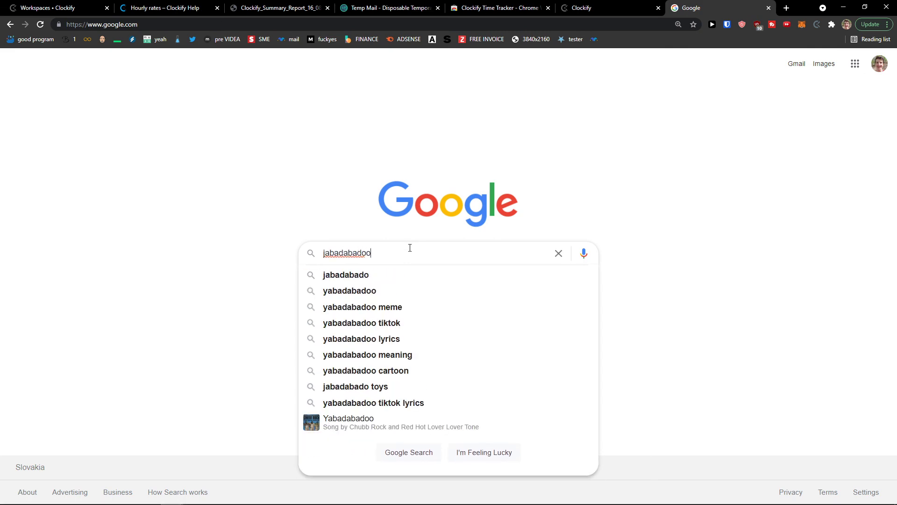
pyautogui.press('BackSpace')
pyautogui.press('Return')
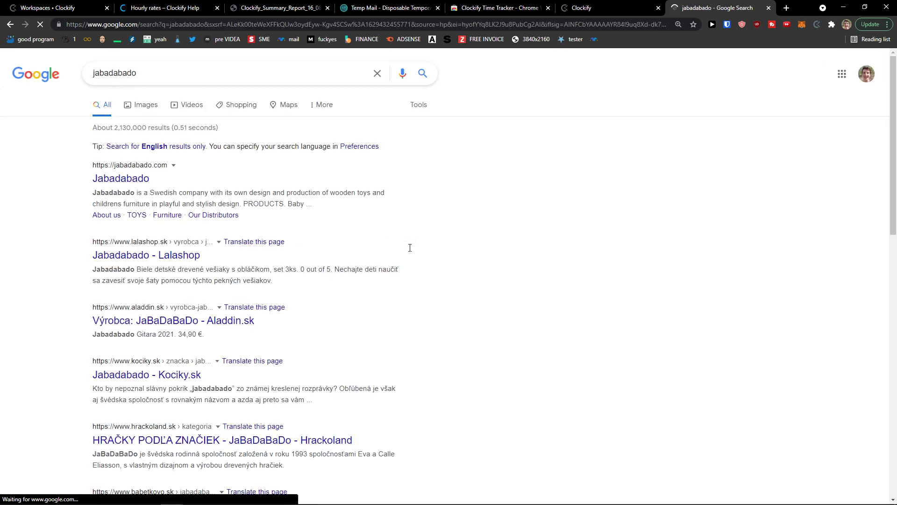
pyautogui.click(146, 111)
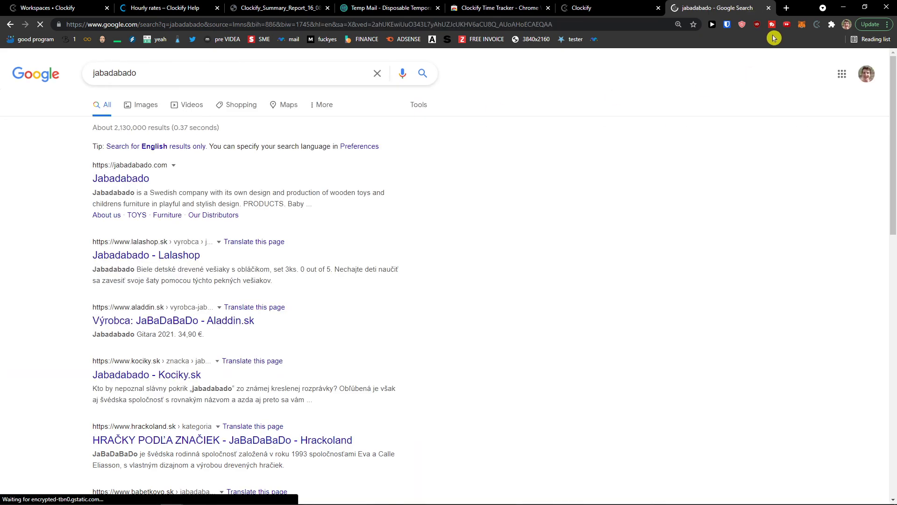
# - Start a timer in the Clockify extension with the description "Youtube SEO"
pyautogui.click(818, 29)
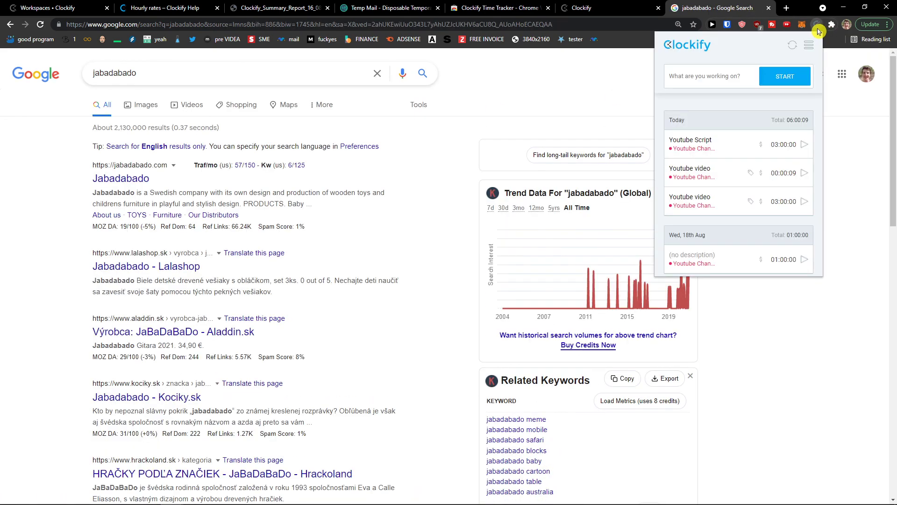
pyautogui.click(739, 79)
pyautogui.write('Youtube SEO')
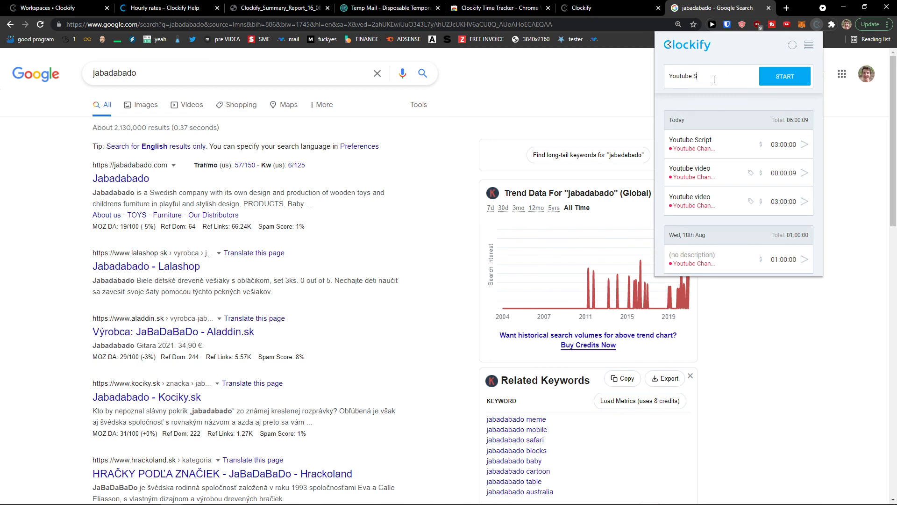
pyautogui.click(777, 83)
# - Assign the running entry to the Youtube Channel project with the tags Youtube and Youtube video, and leave the extension
pyautogui.click(731, 166)
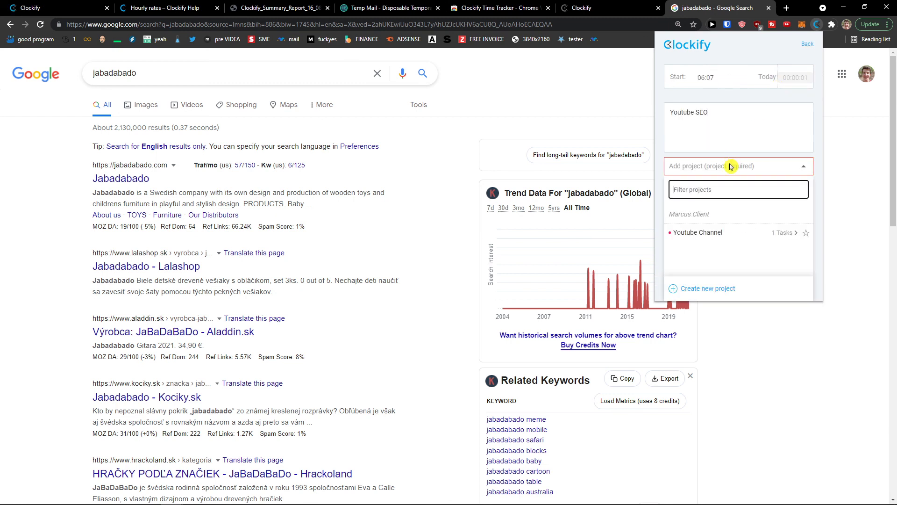
pyautogui.click(711, 232)
pyautogui.click(706, 196)
pyautogui.click(696, 235)
pyautogui.click(701, 249)
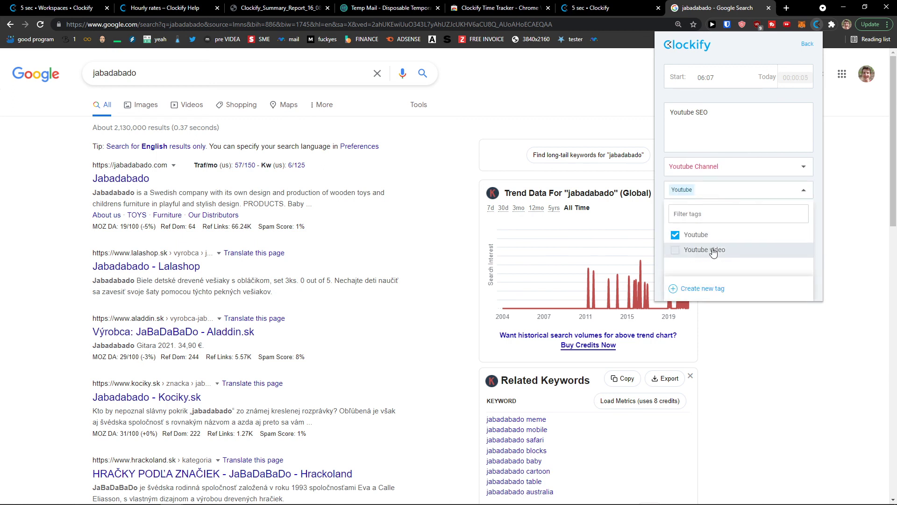
pyautogui.click(746, 81)
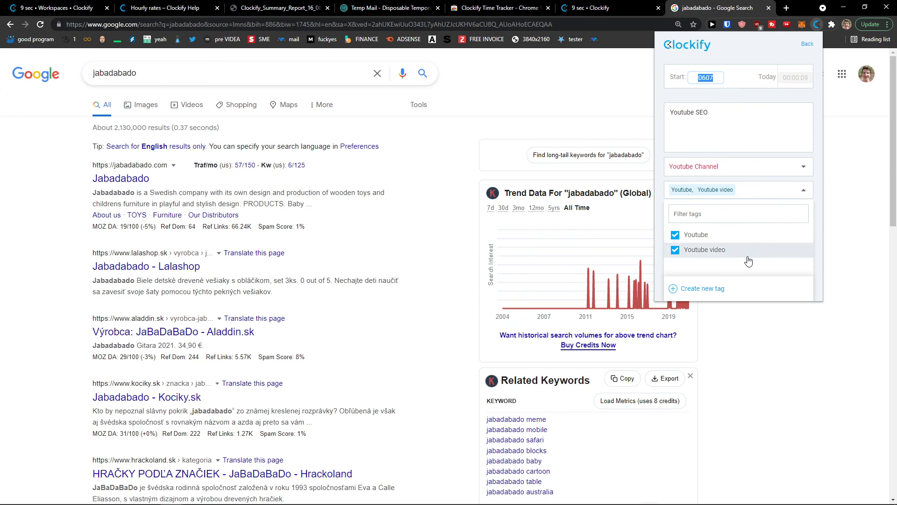
pyautogui.click(742, 63)
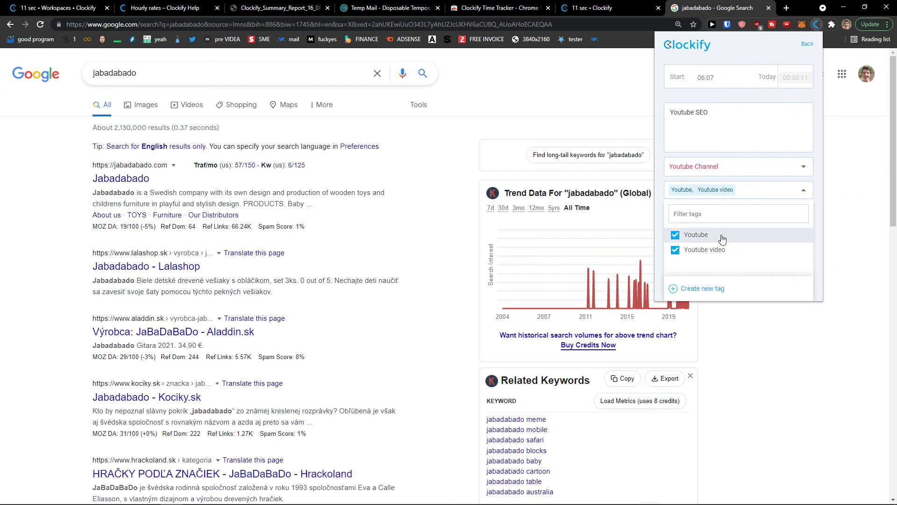
pyautogui.click(807, 44)
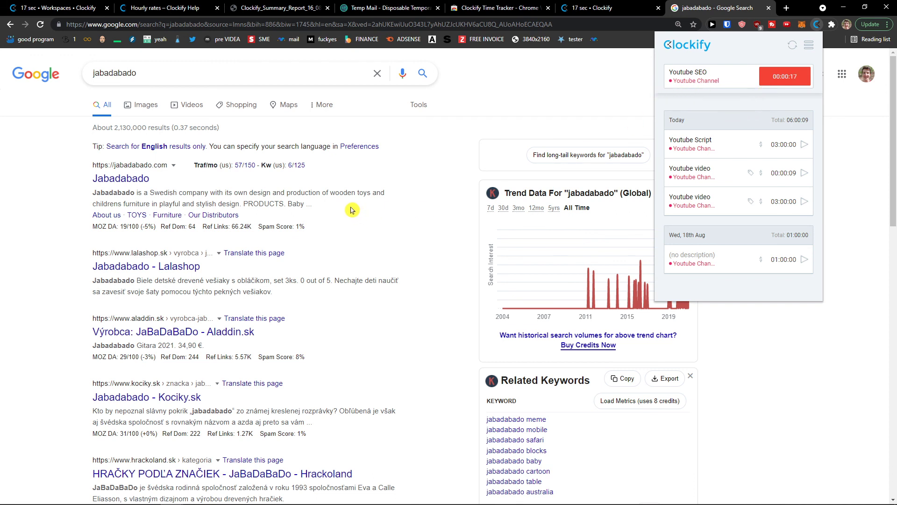
pyautogui.click(401, 195)
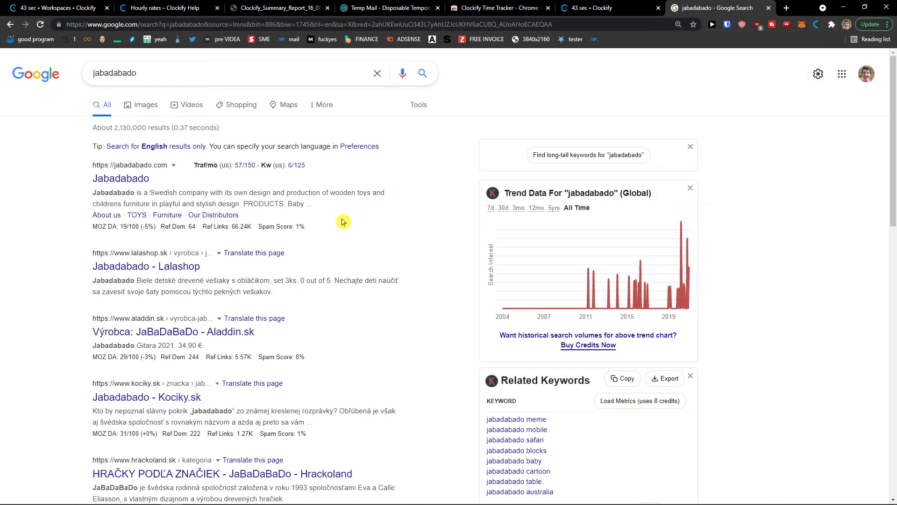